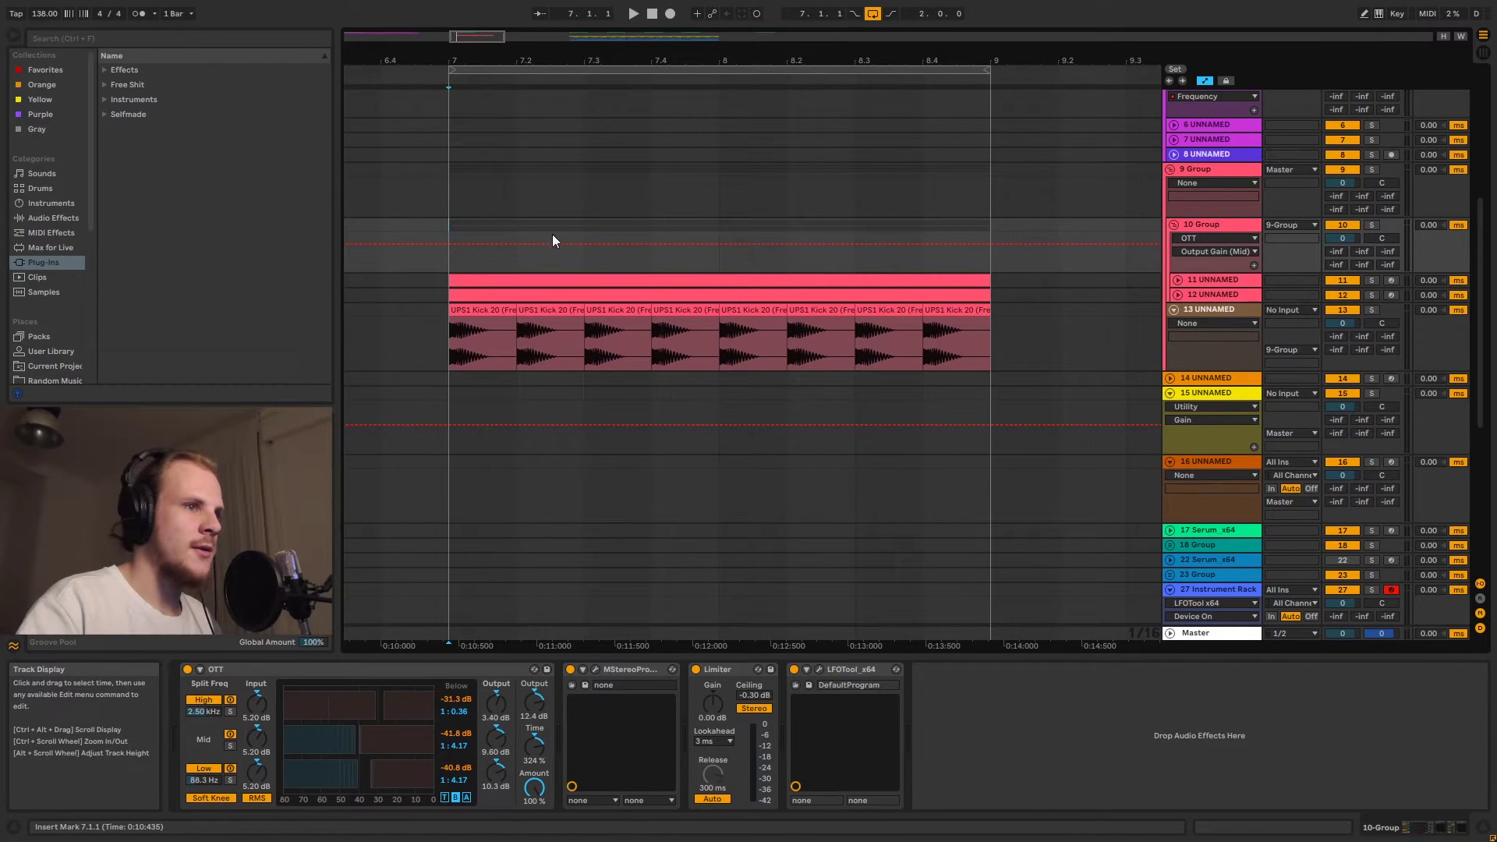
- Solo 9 Group and unfold tracks 11 and 12
click(1372, 170)
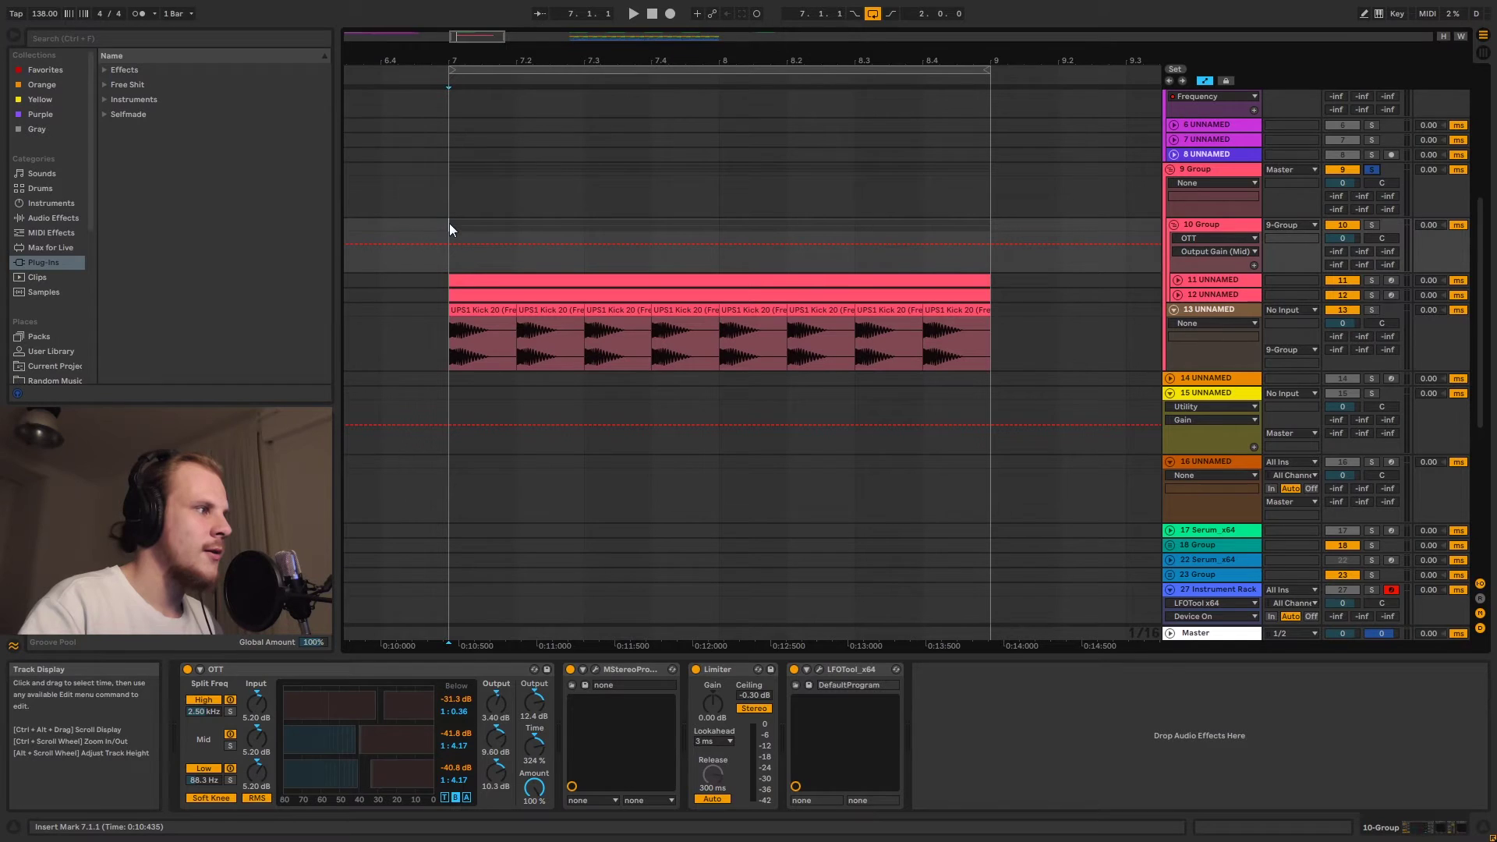
click(1177, 279)
click(1177, 349)
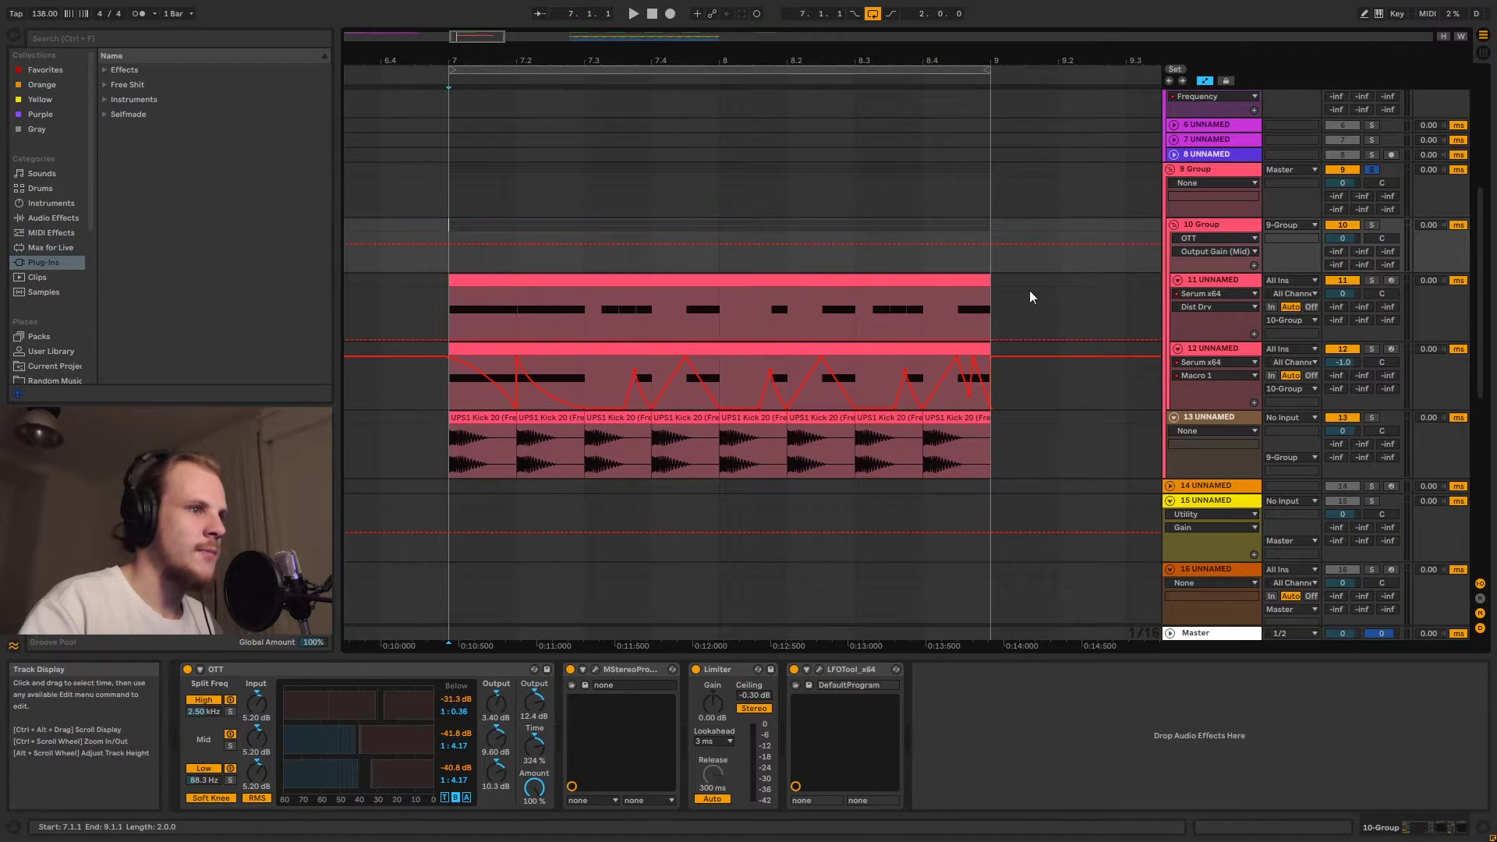
- Show Pitch Bend automation on track 11, undo track 12's last automation edit, and play the loop
click(1213, 306)
click(1201, 341)
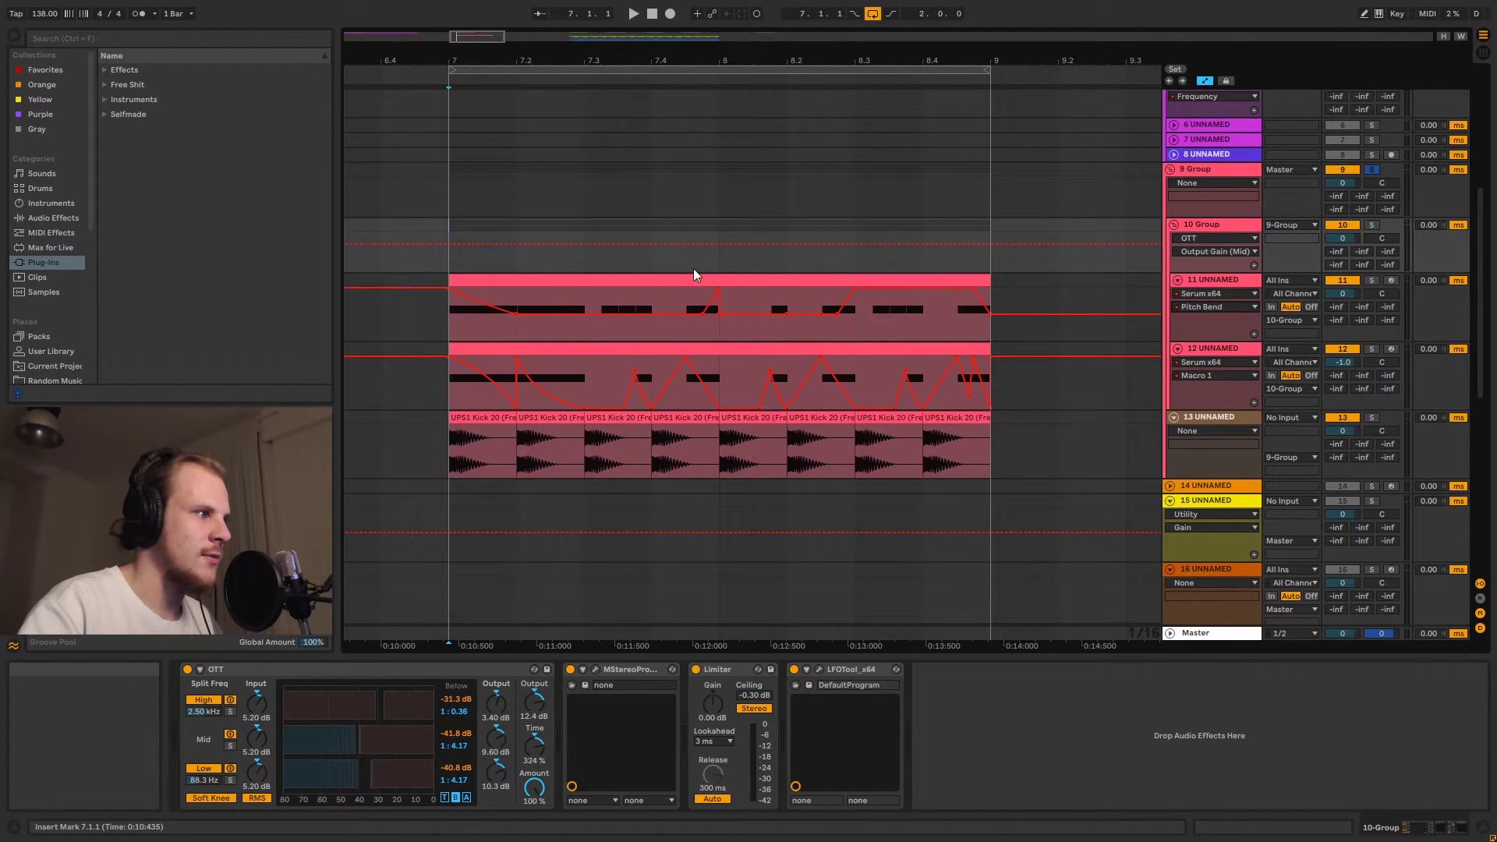
key(ctrl+z)
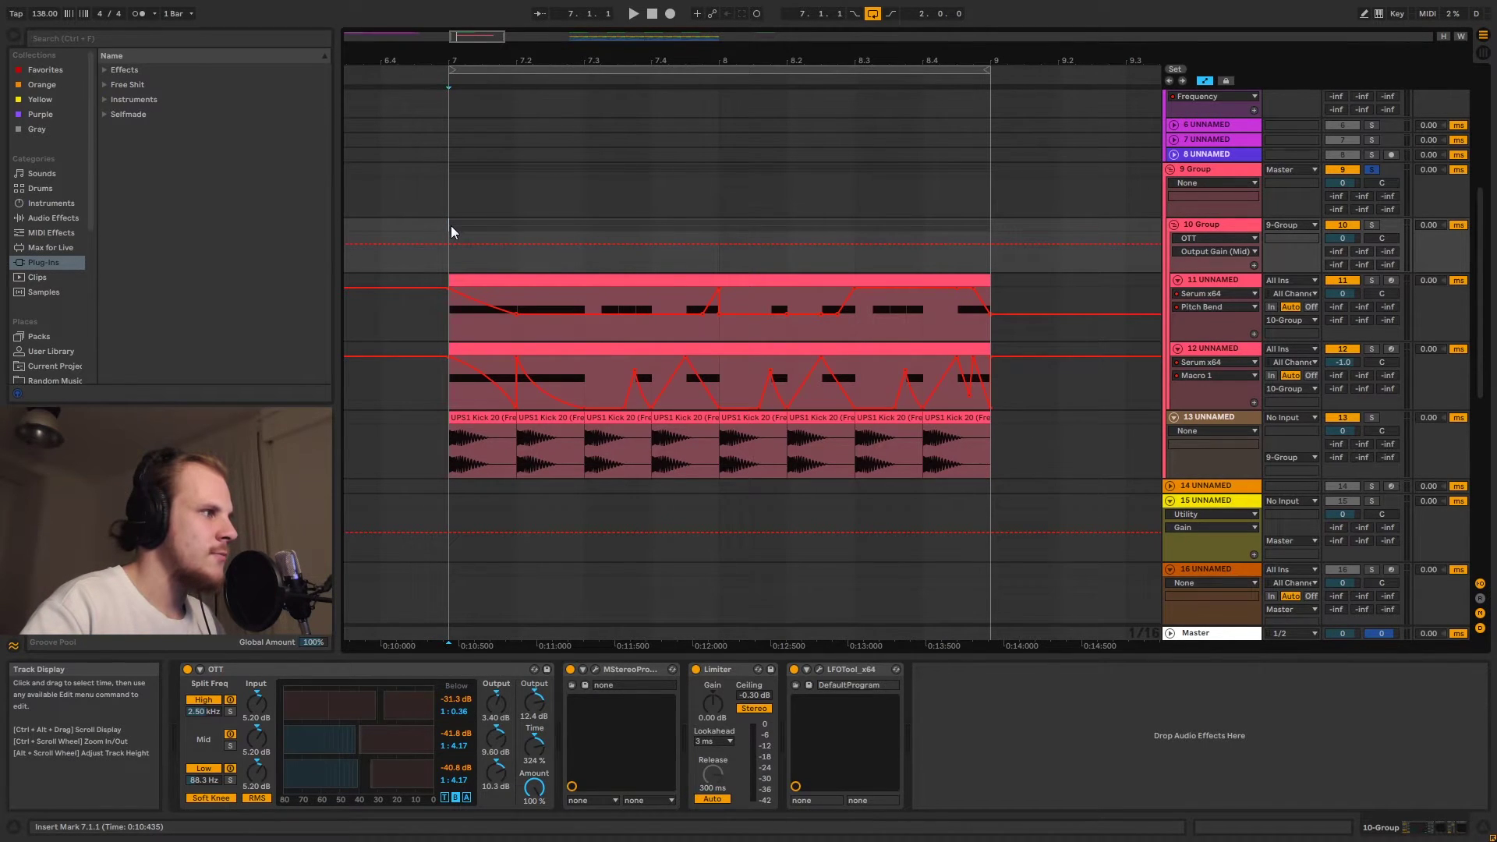
key(space)
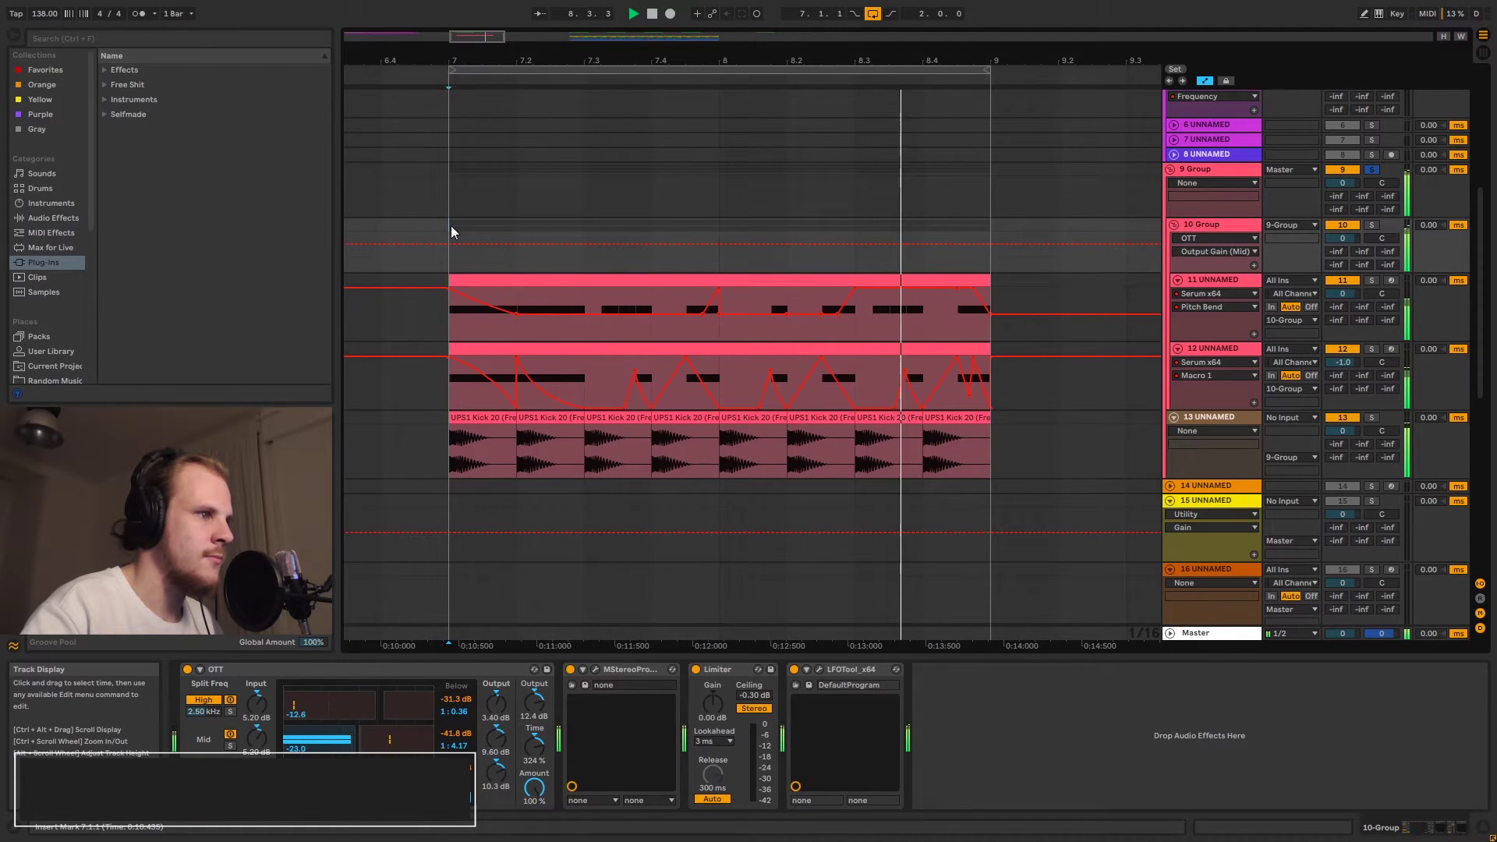
key(space)
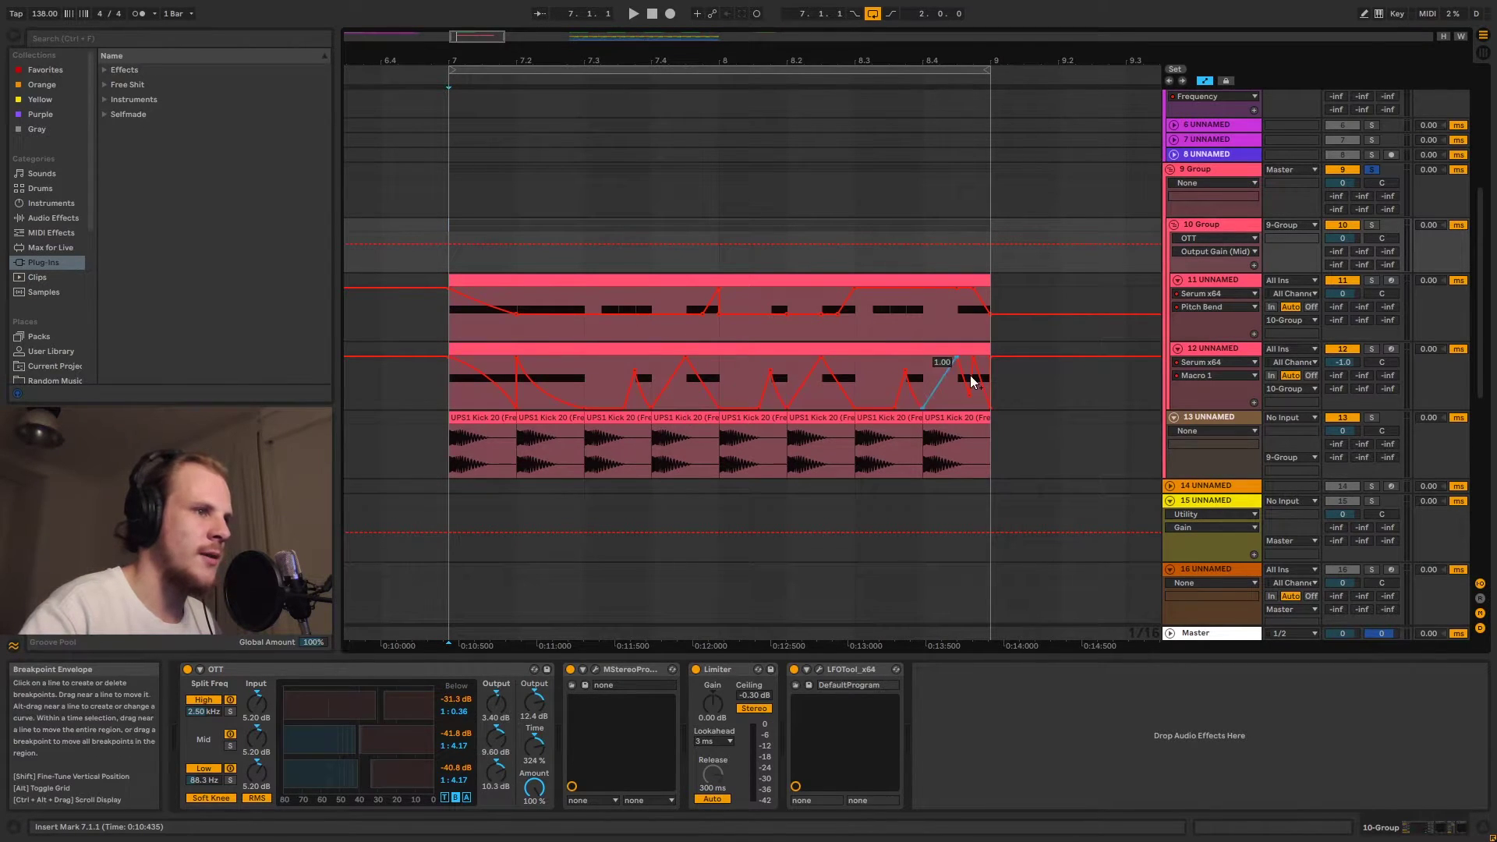
mouse_move(1209, 343)
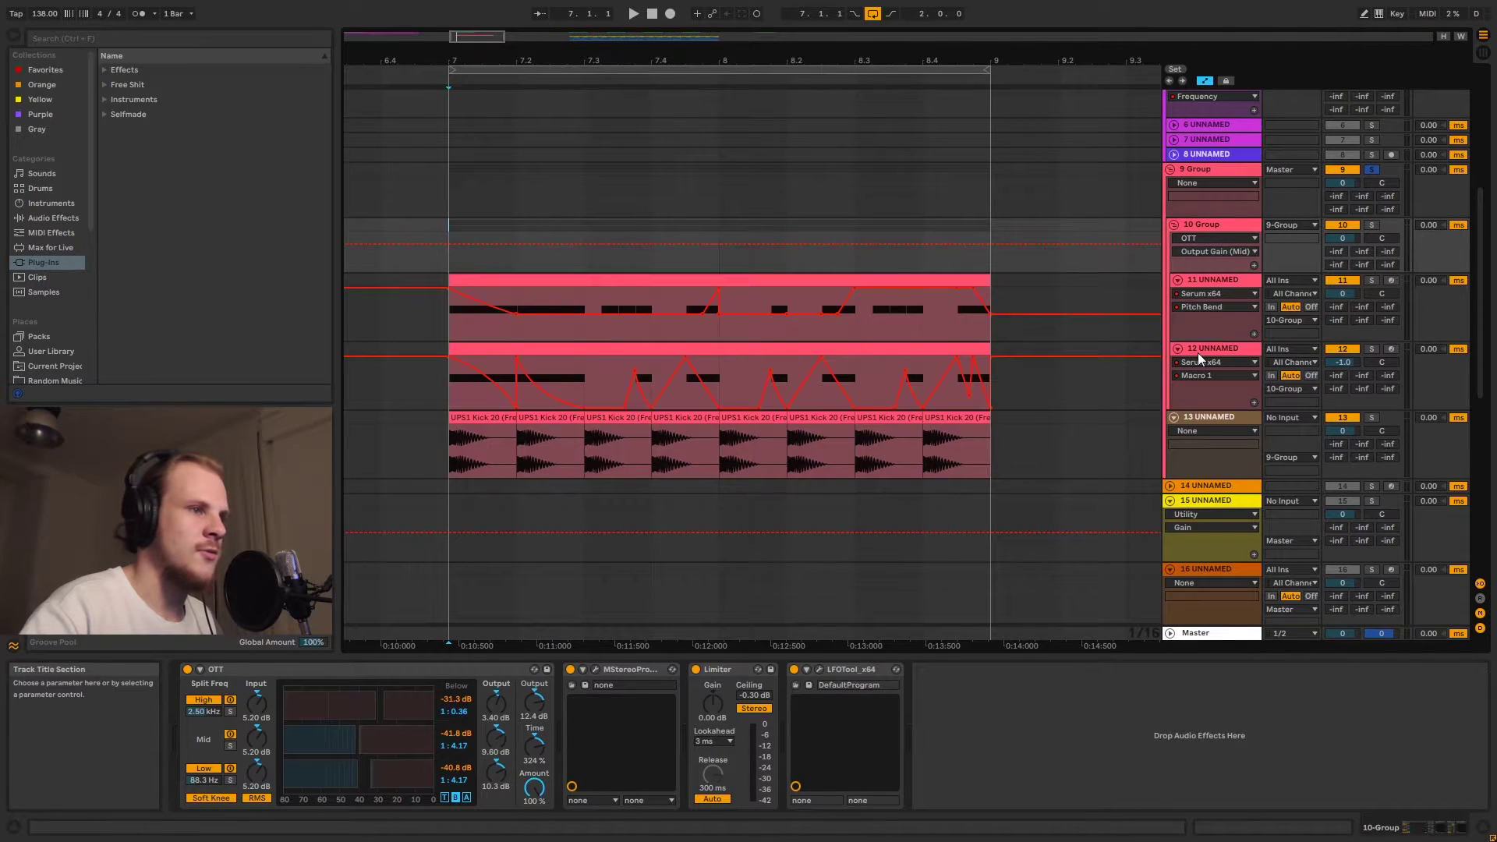
- Open track 11's Serum and inspect the ICanHasKick wavetable's harmonics in OSC A's editor
click(1224, 329)
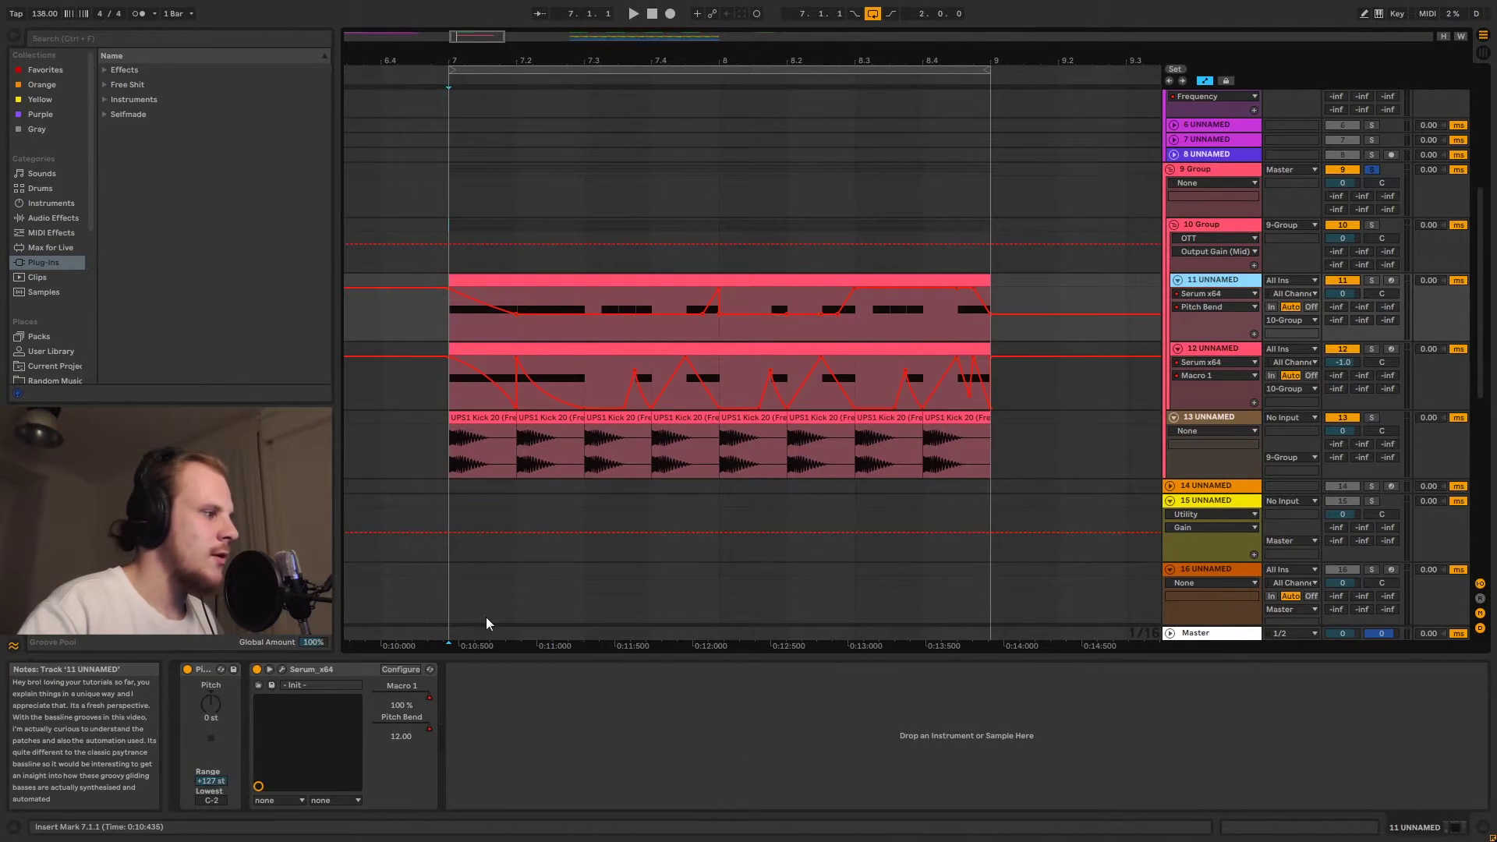
click(282, 668)
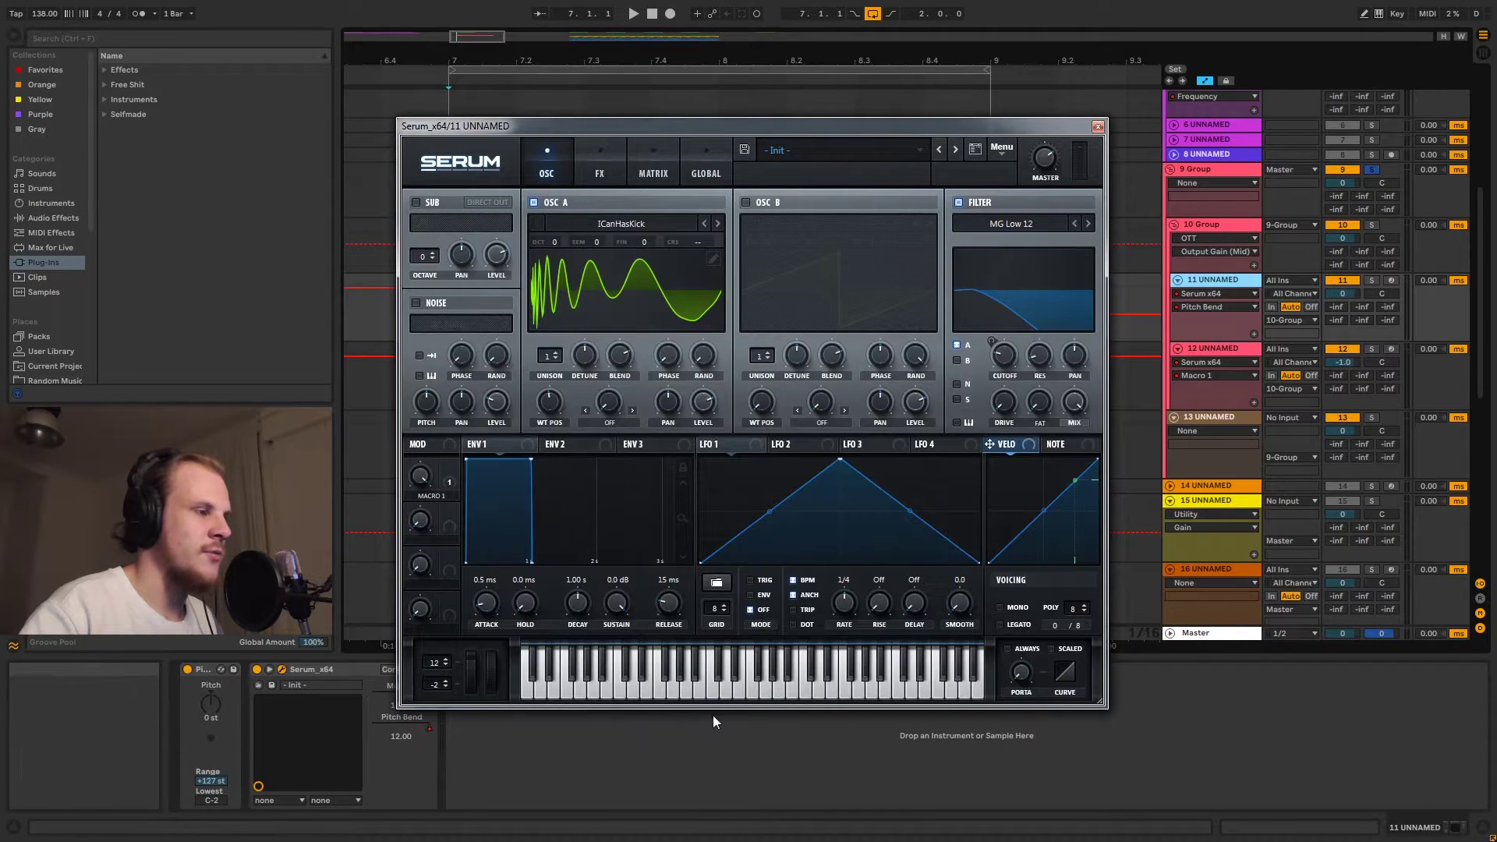
click(713, 258)
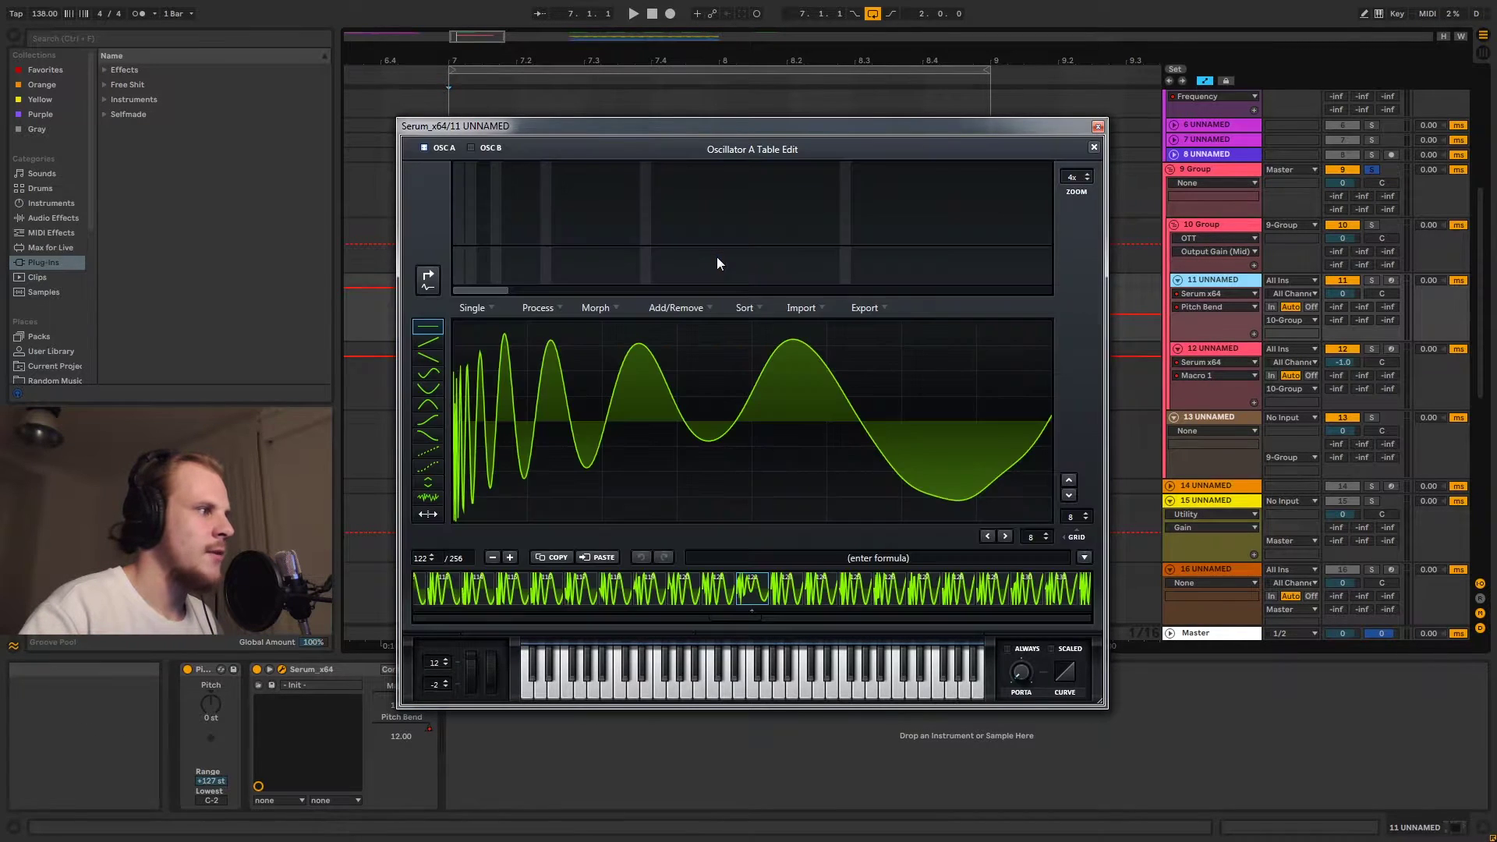
click(429, 278)
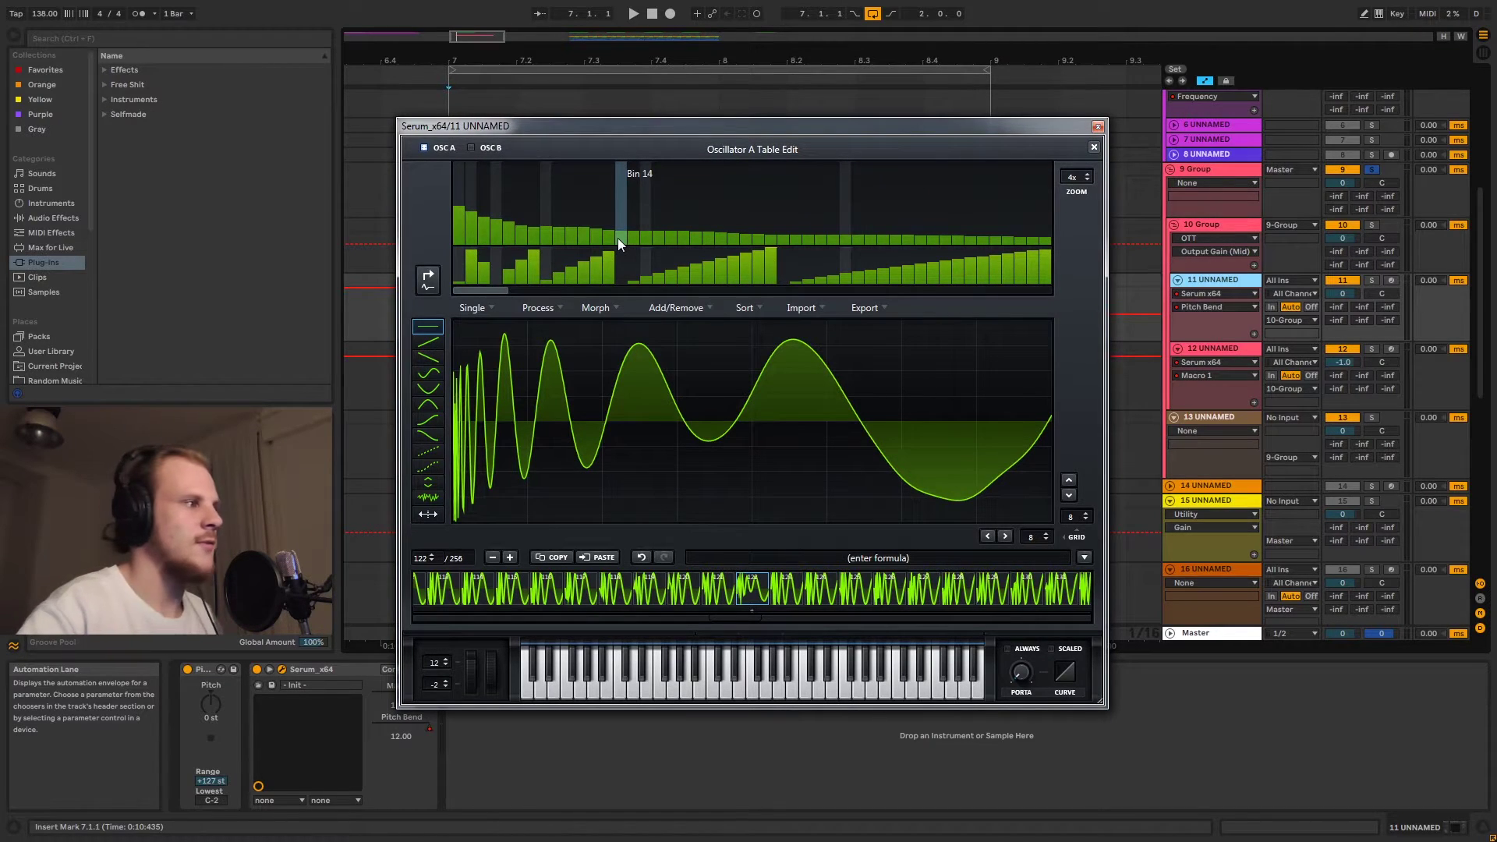
click(1093, 148)
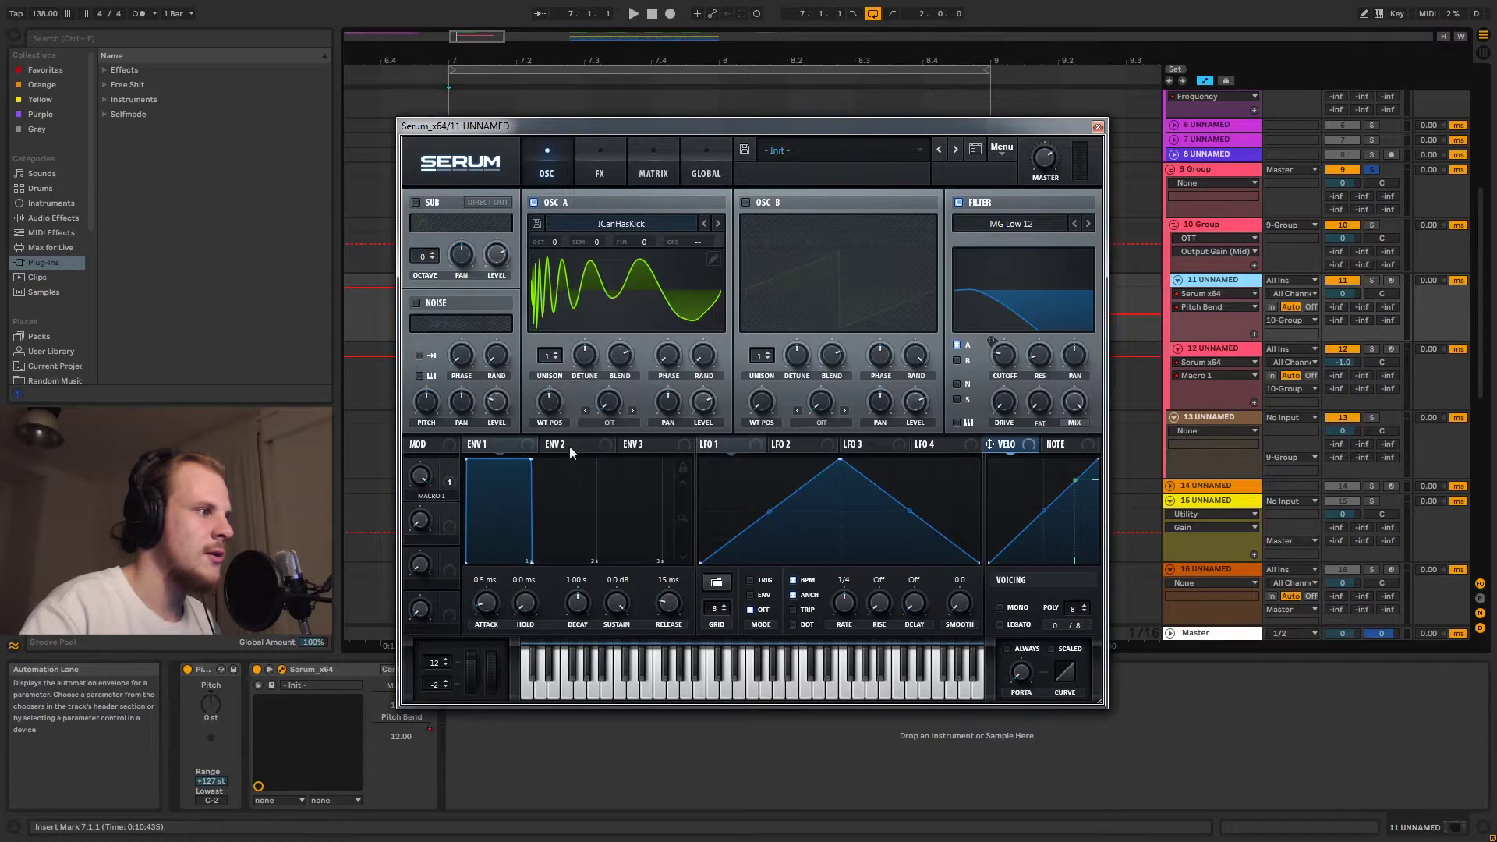
click(552, 401)
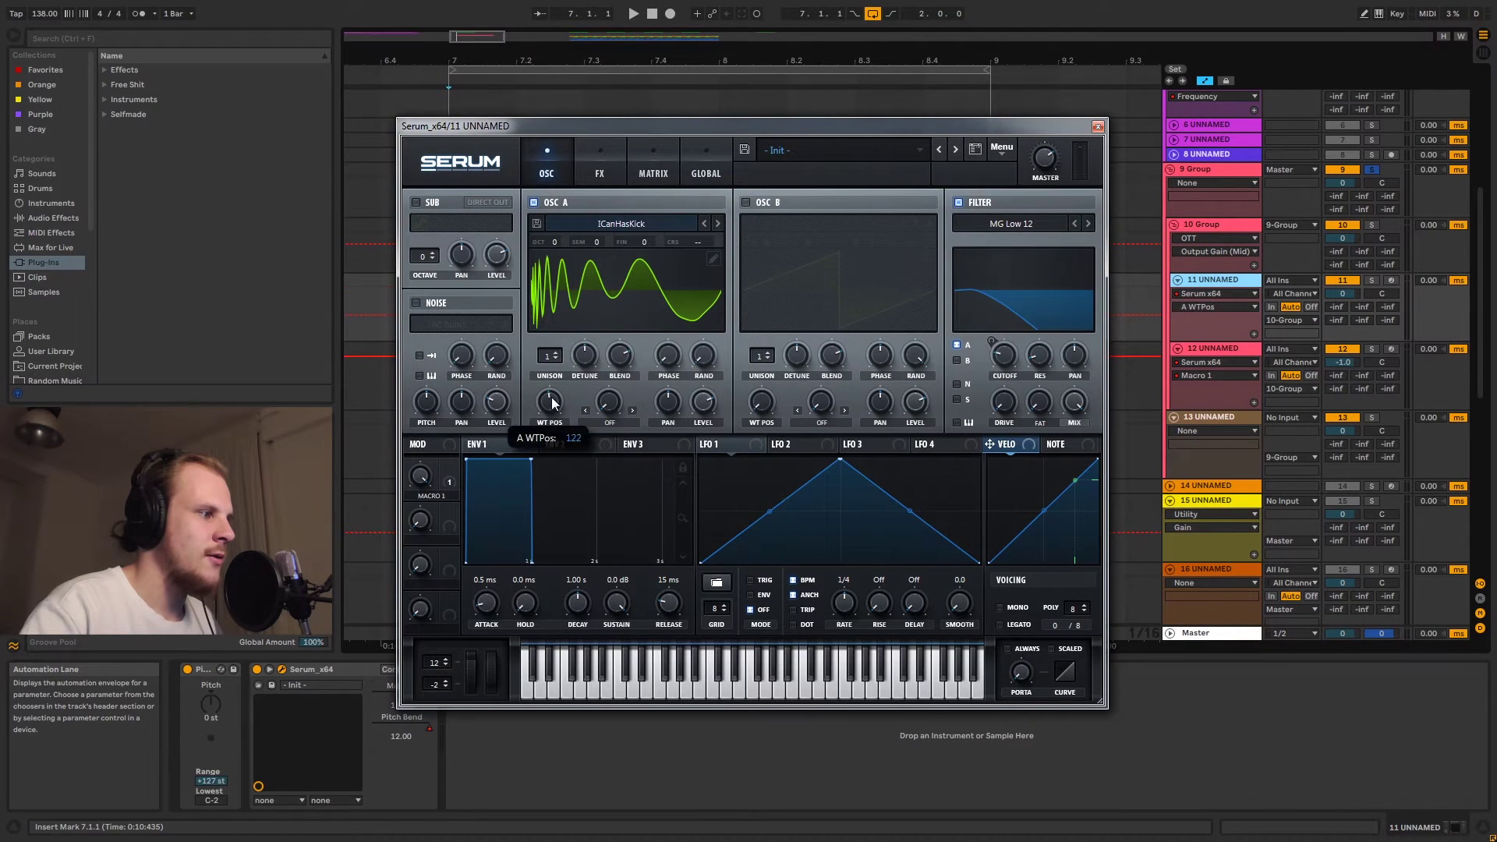
click(714, 258)
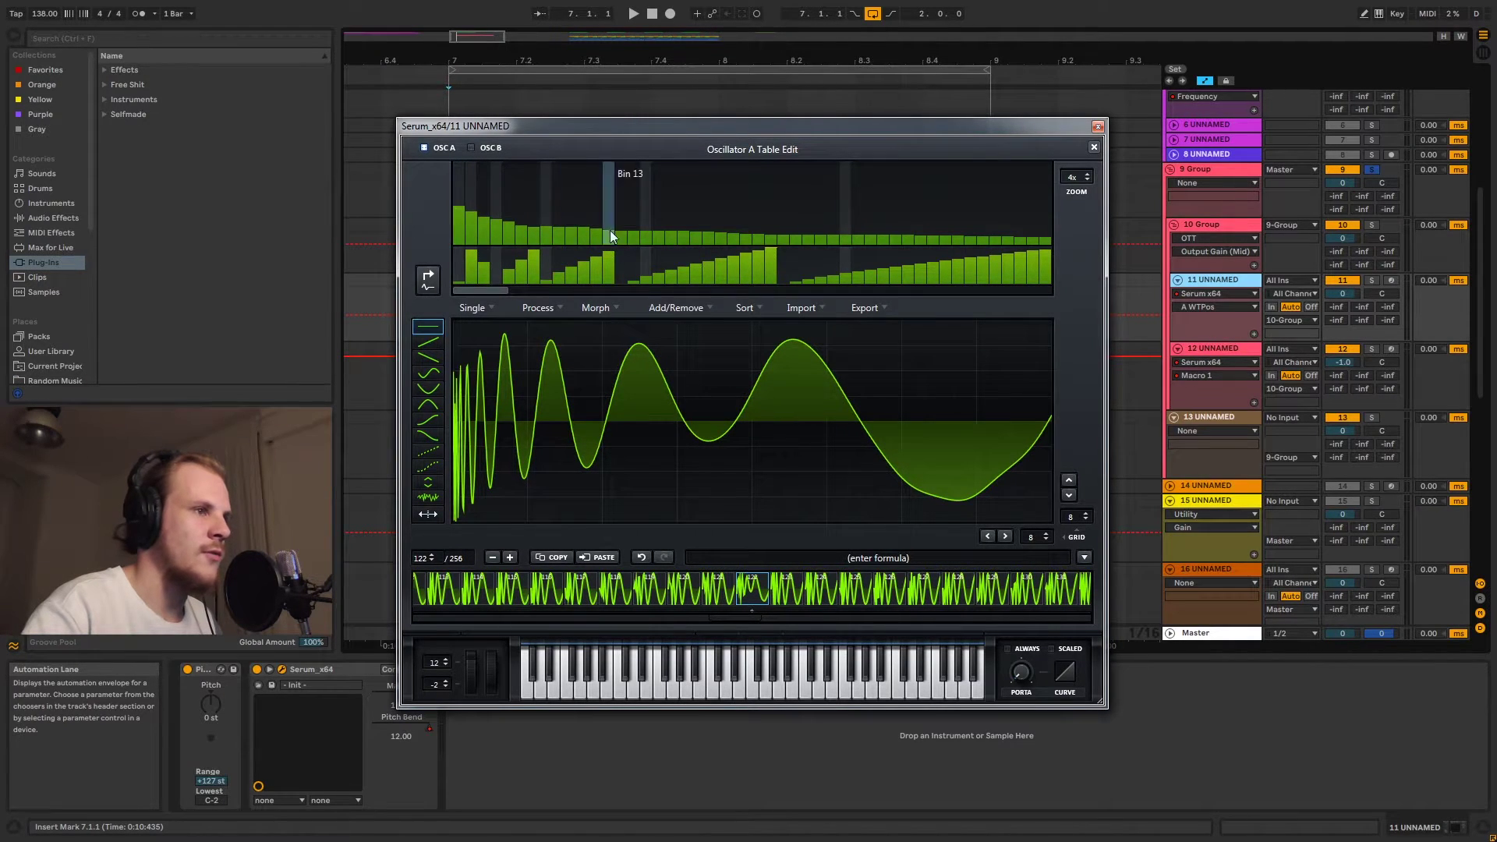
click(1094, 148)
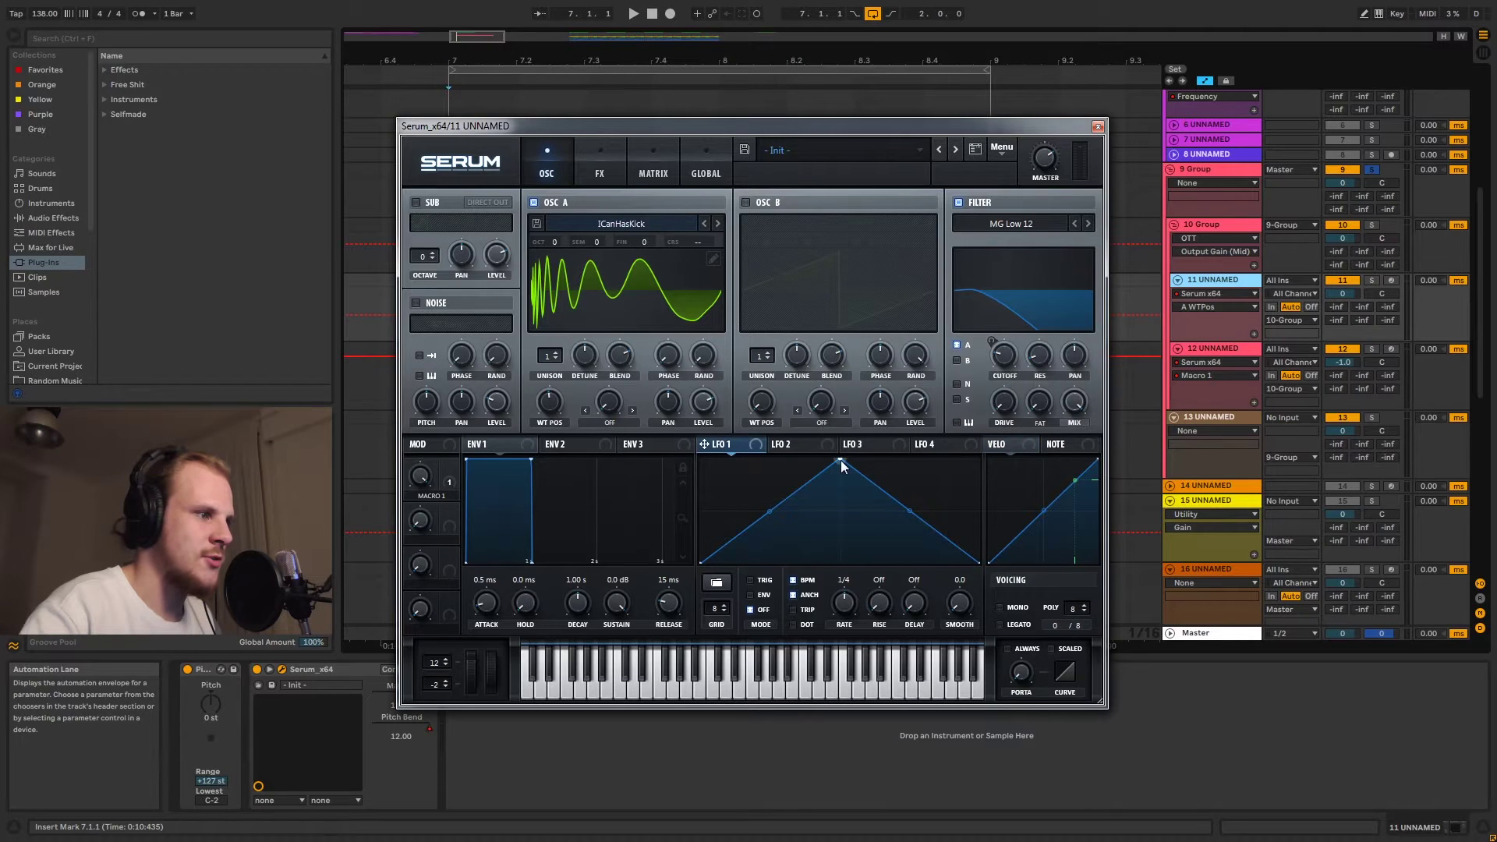
- Make LFO 1 a 1/16 falling decay: peak moved to start, extra node, curved segments
drag(841, 460, 701, 459)
drag(853, 605, 861, 585)
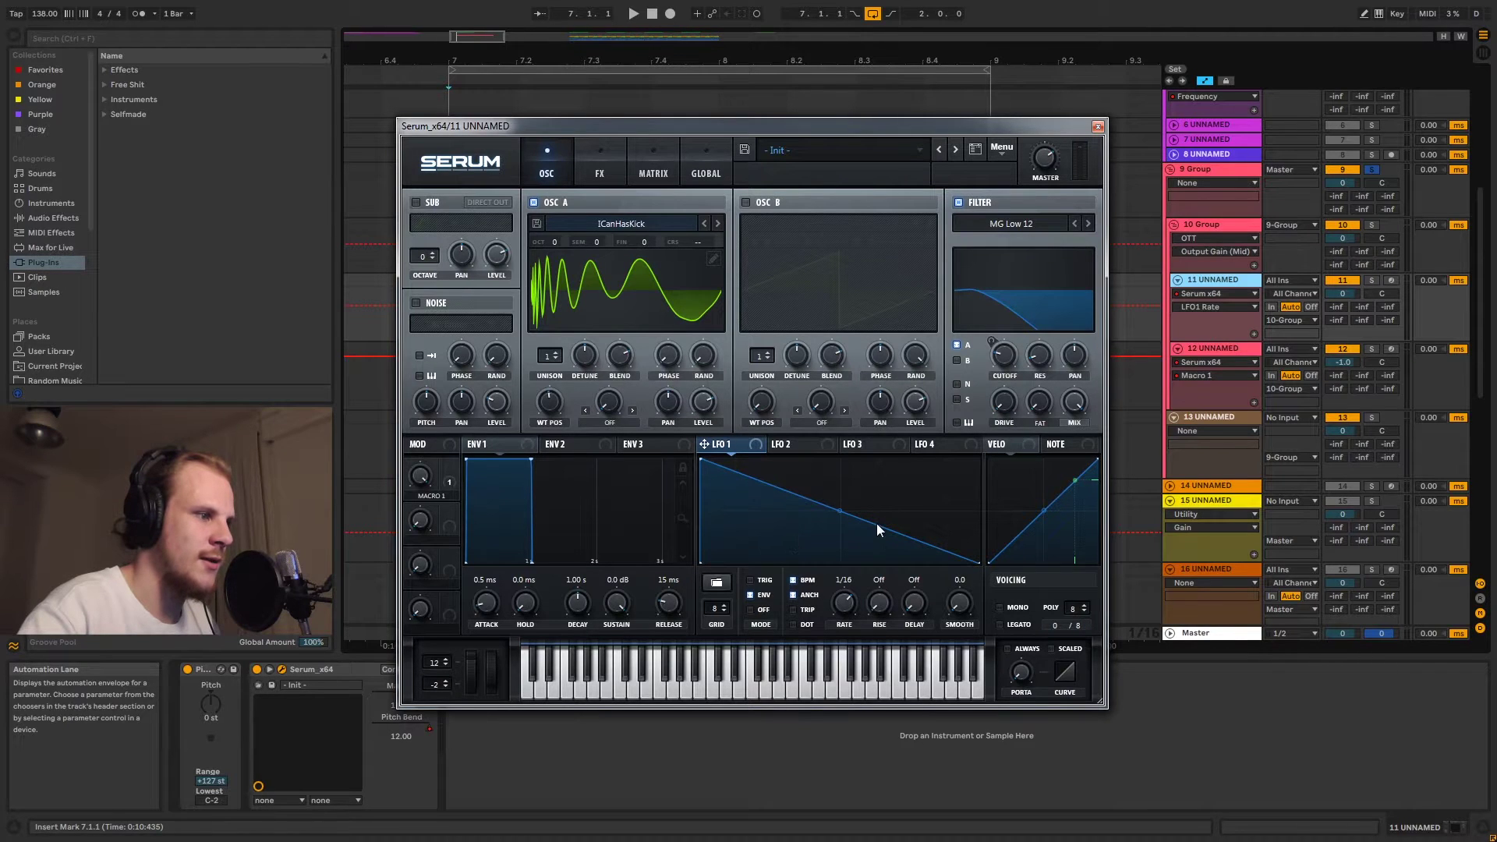
double_click(851, 536)
drag(778, 493, 777, 531)
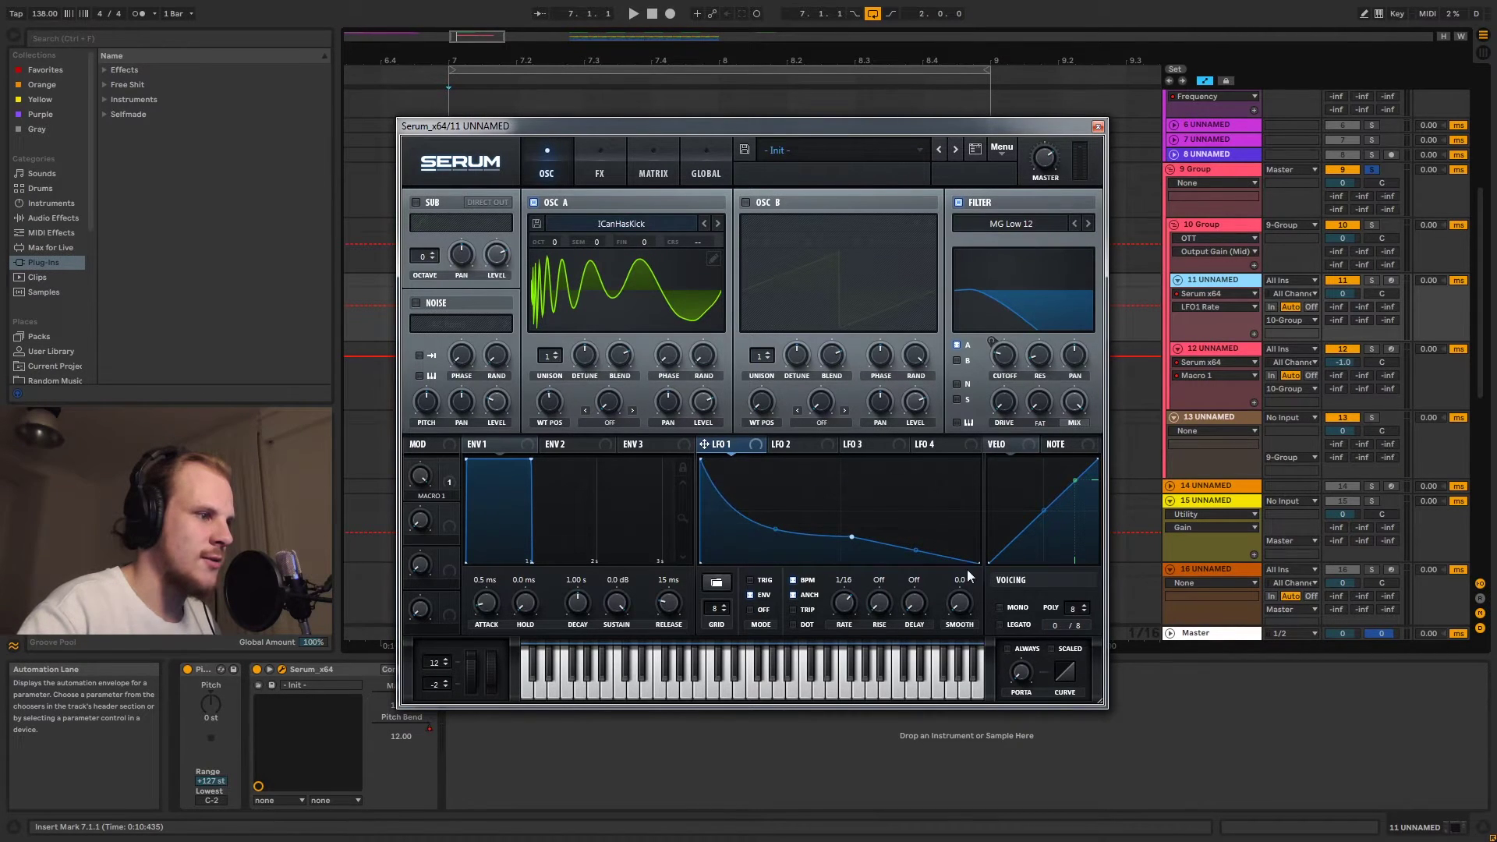
drag(915, 552, 917, 537)
drag(788, 535, 788, 528)
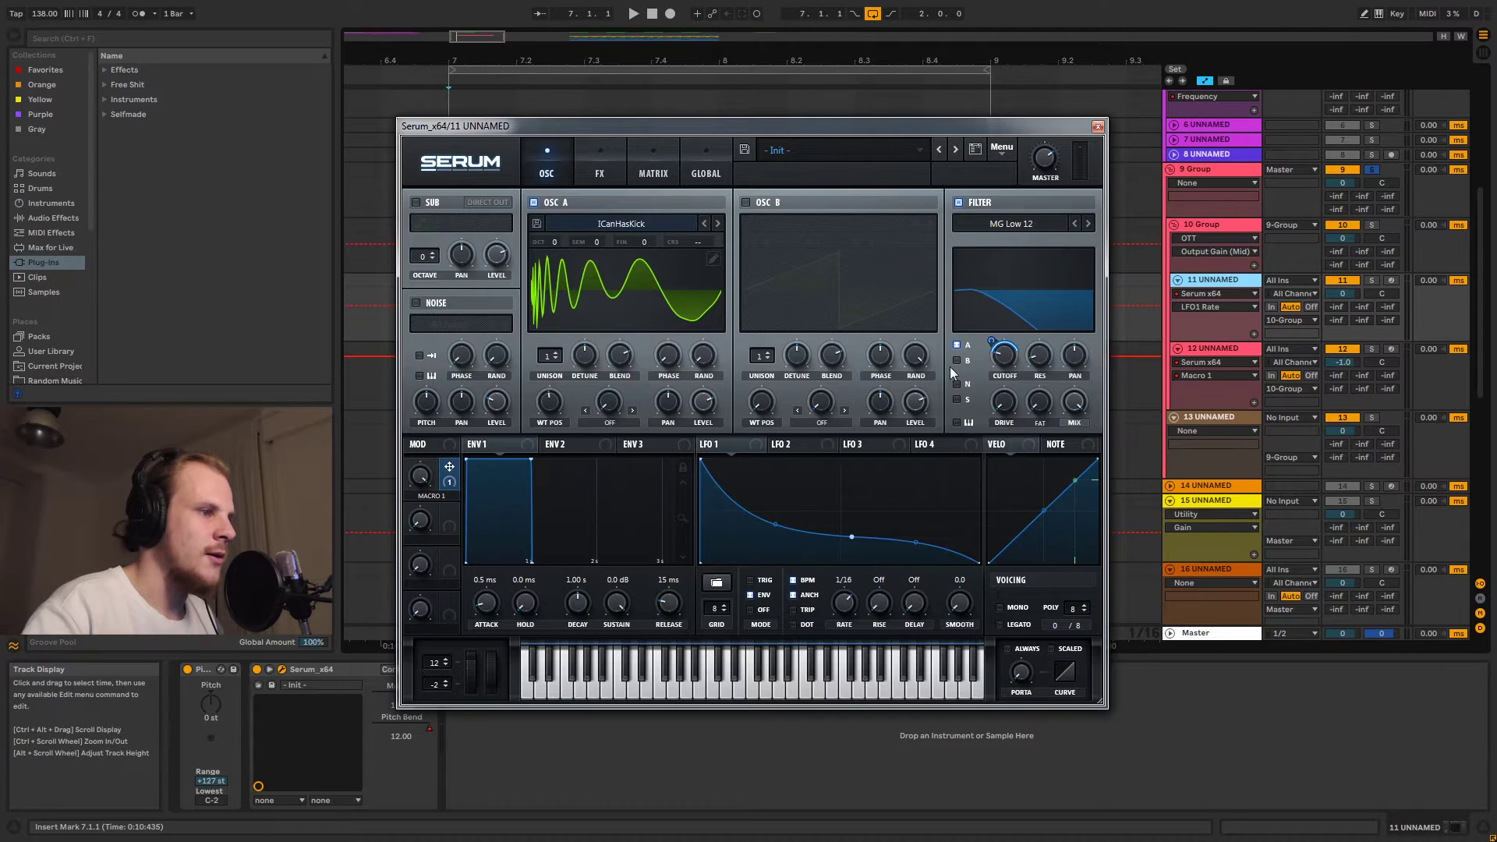
- Close Serum, select time ranges over the start of track 12's automation, then select track 11
click(1097, 126)
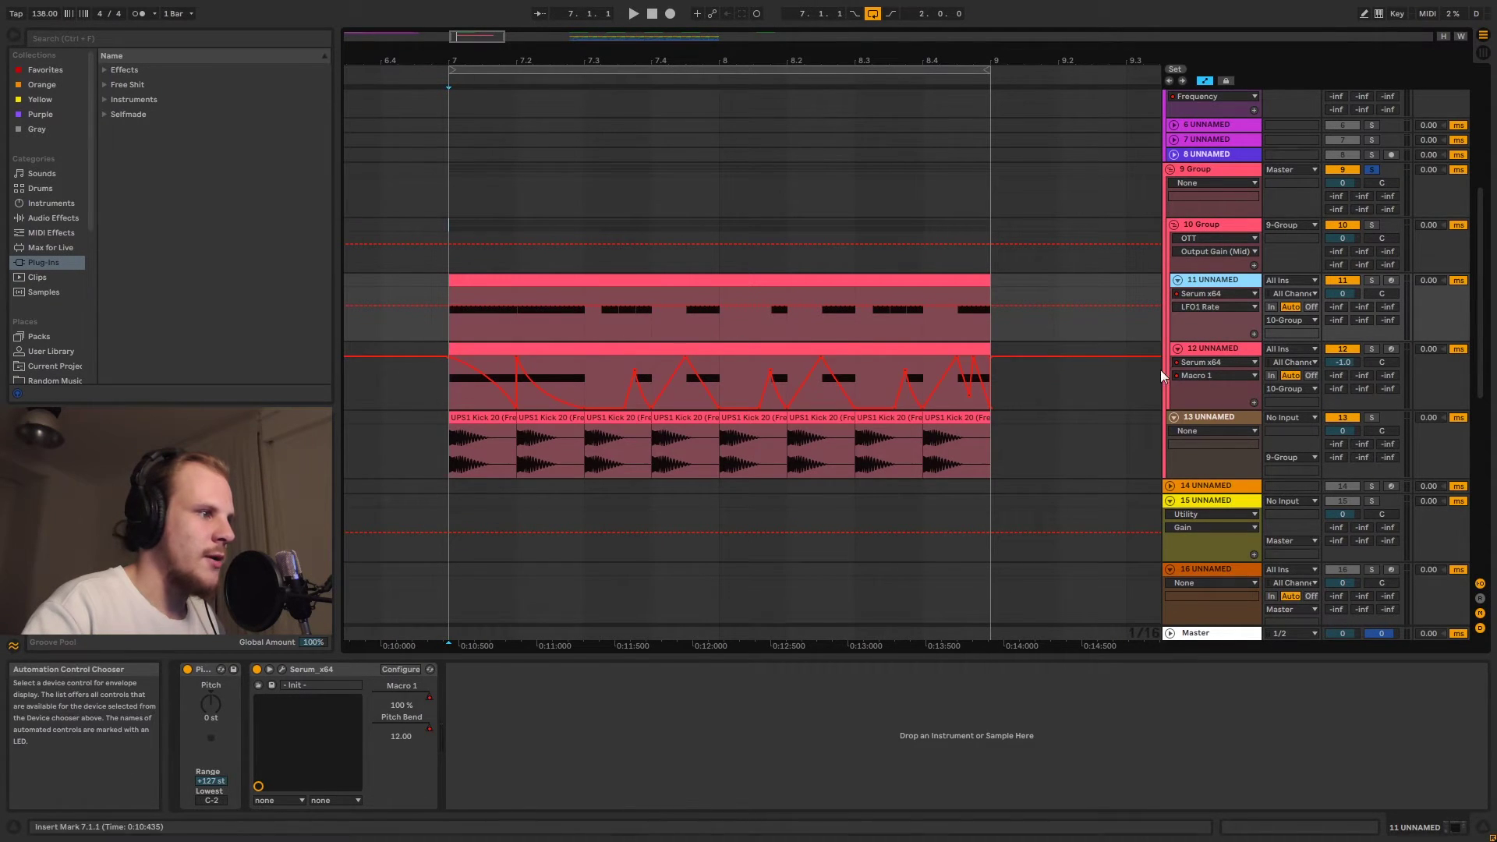
drag(456, 387, 989, 405)
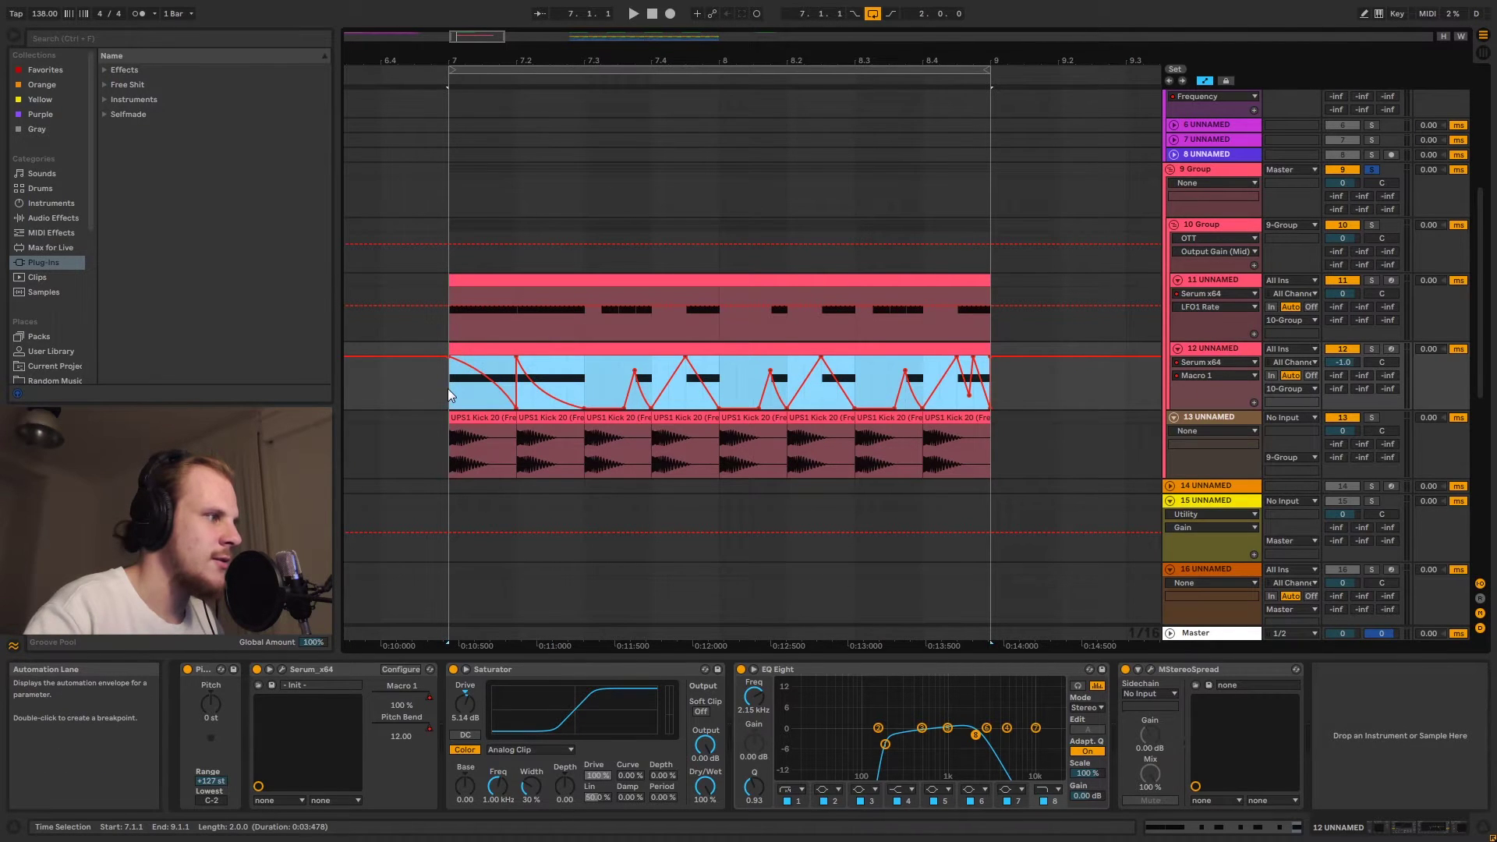
drag(447, 388, 525, 384)
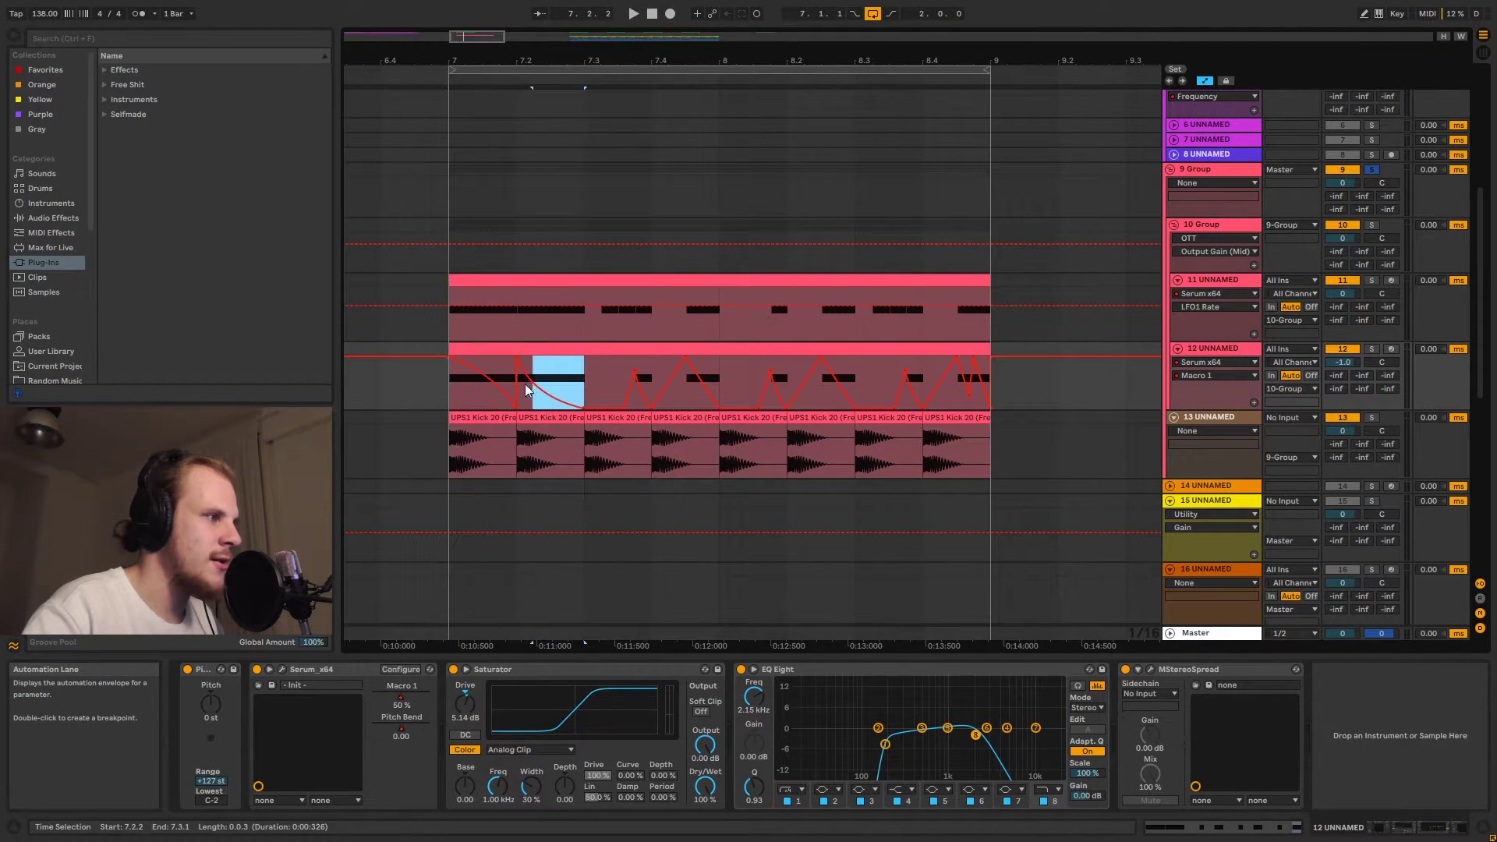
click(451, 395)
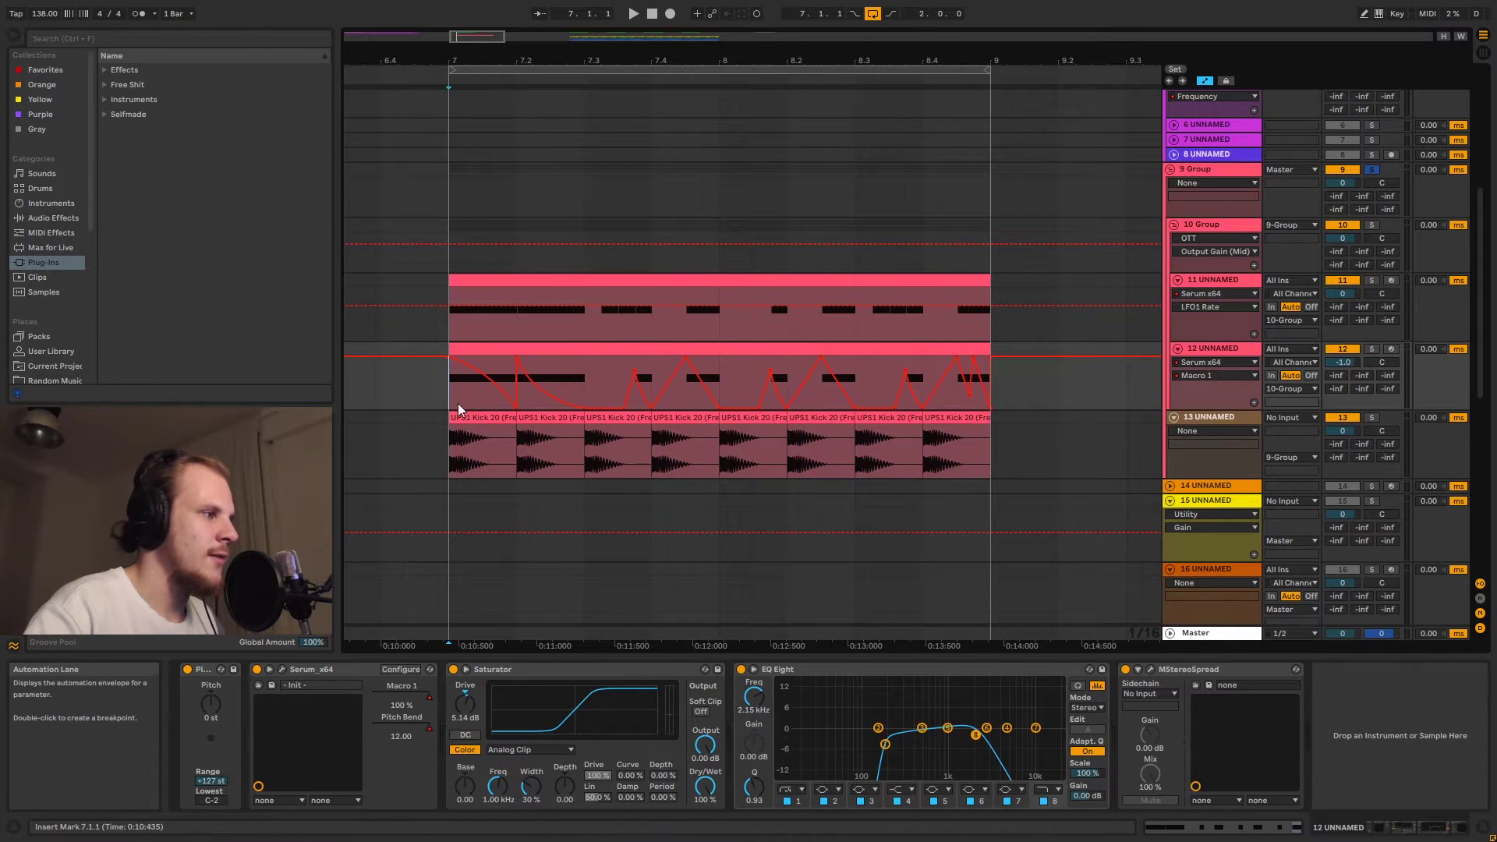
drag(455, 399, 464, 396)
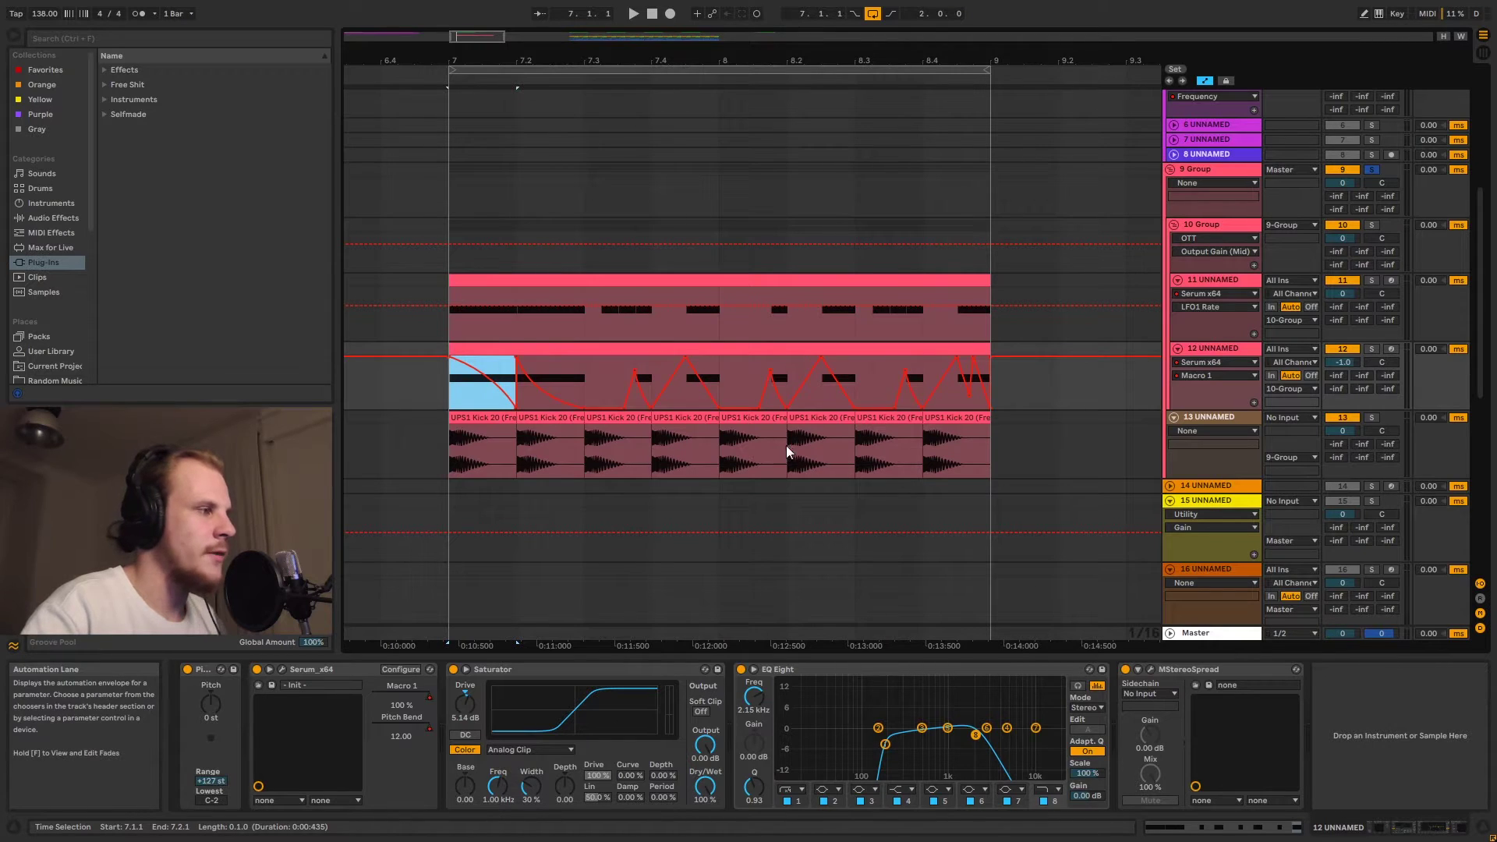
click(1207, 284)
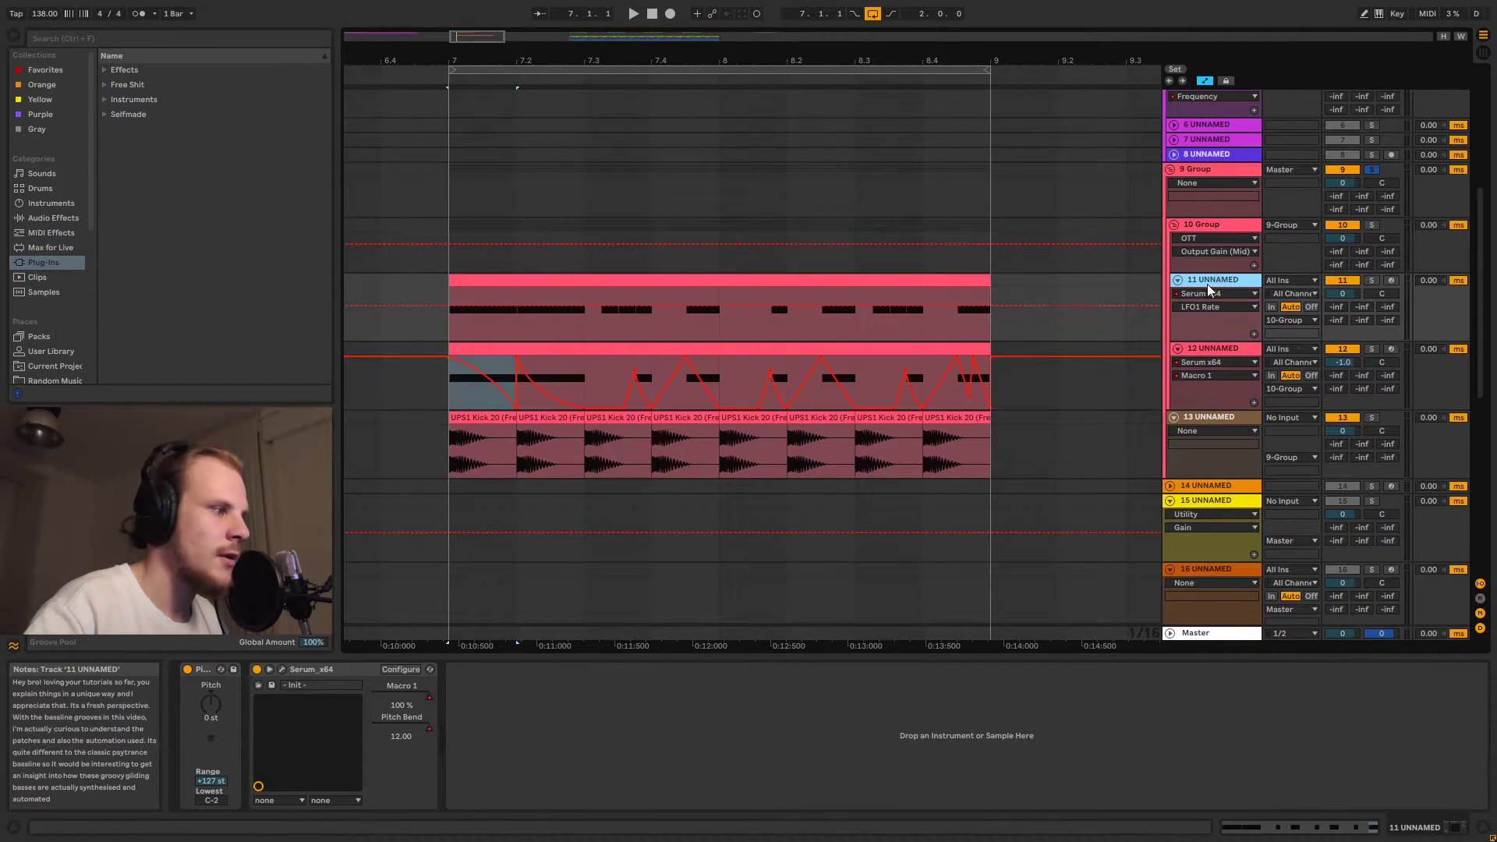
- Solo track 11 and compare its Serum Distortion on and off during playback
click(282, 670)
click(601, 171)
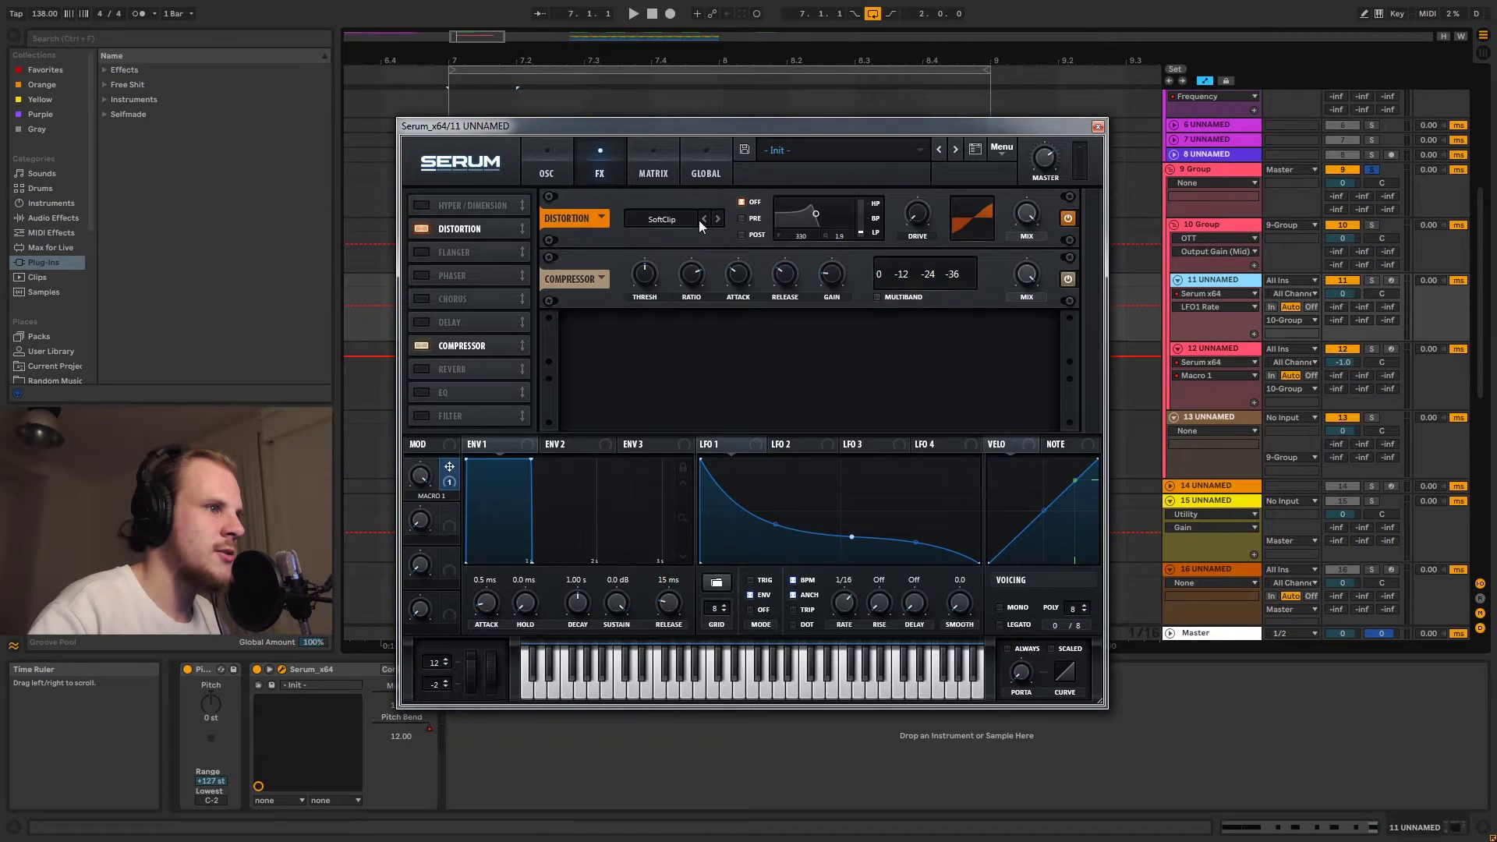
click(918, 213)
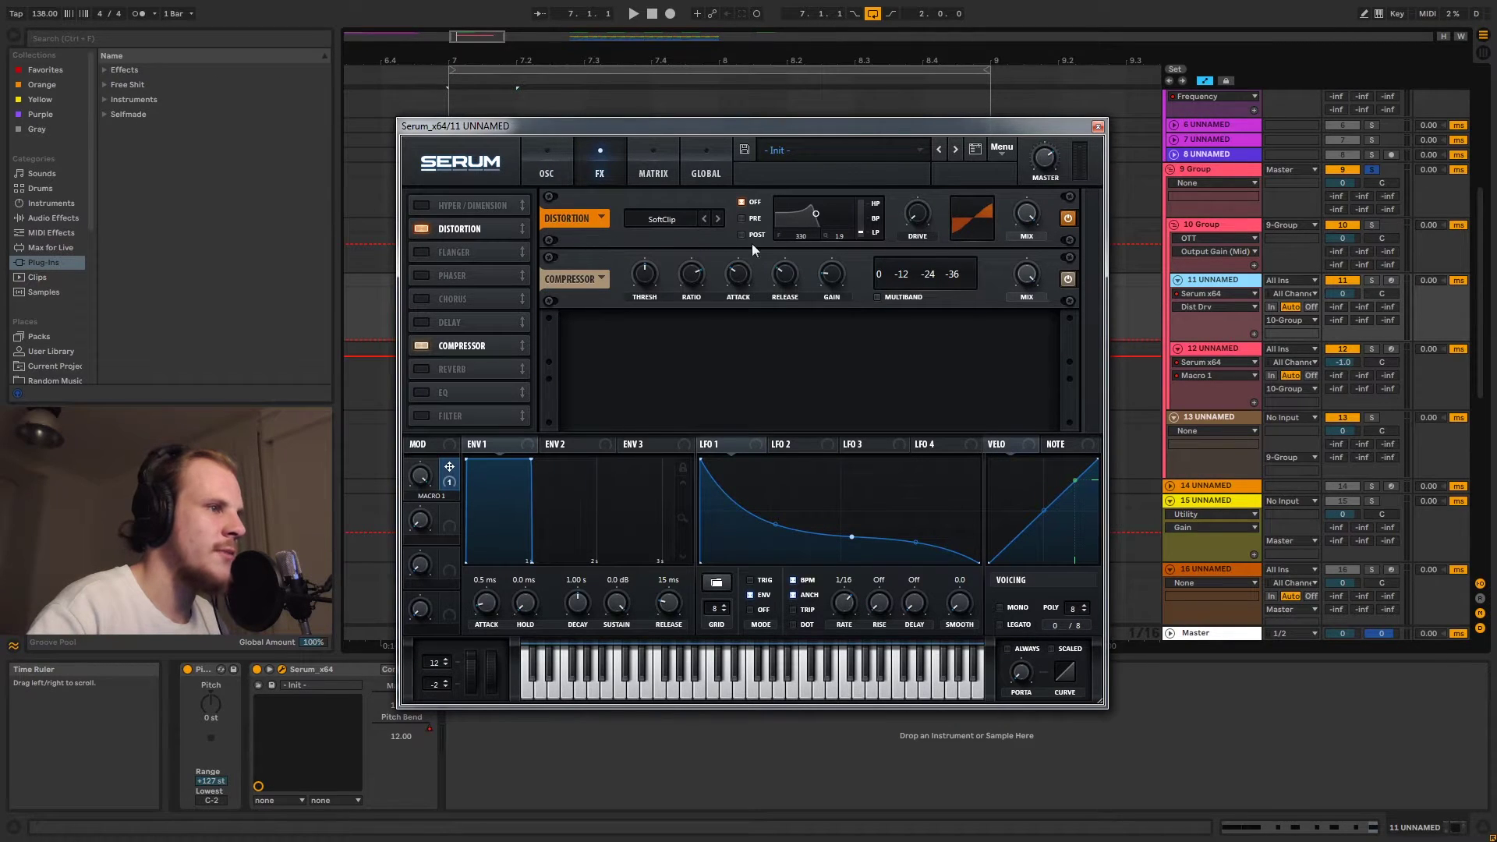
click(1068, 218)
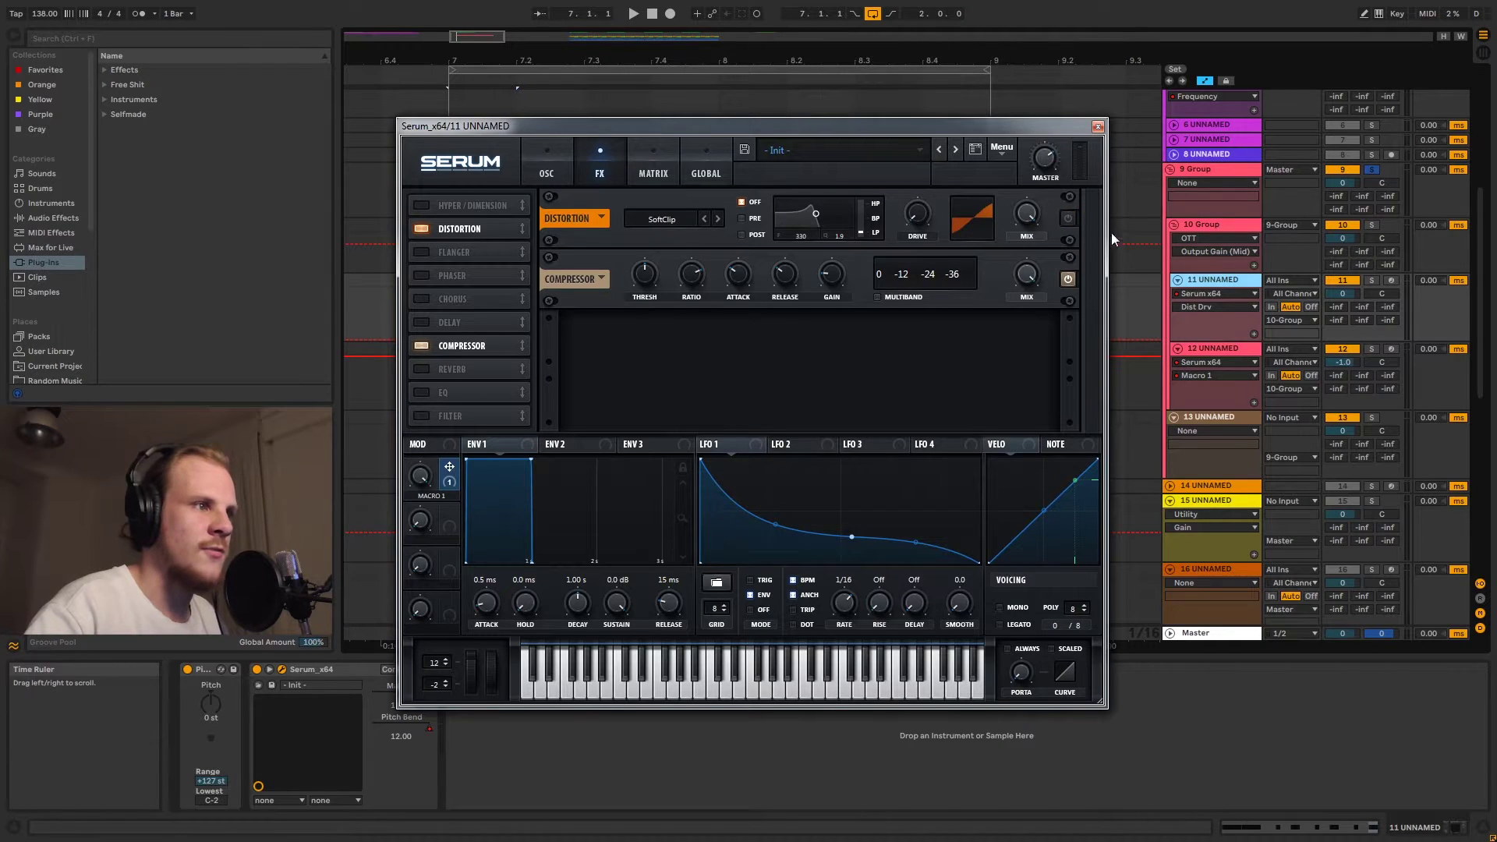
click(1371, 280)
key(space)
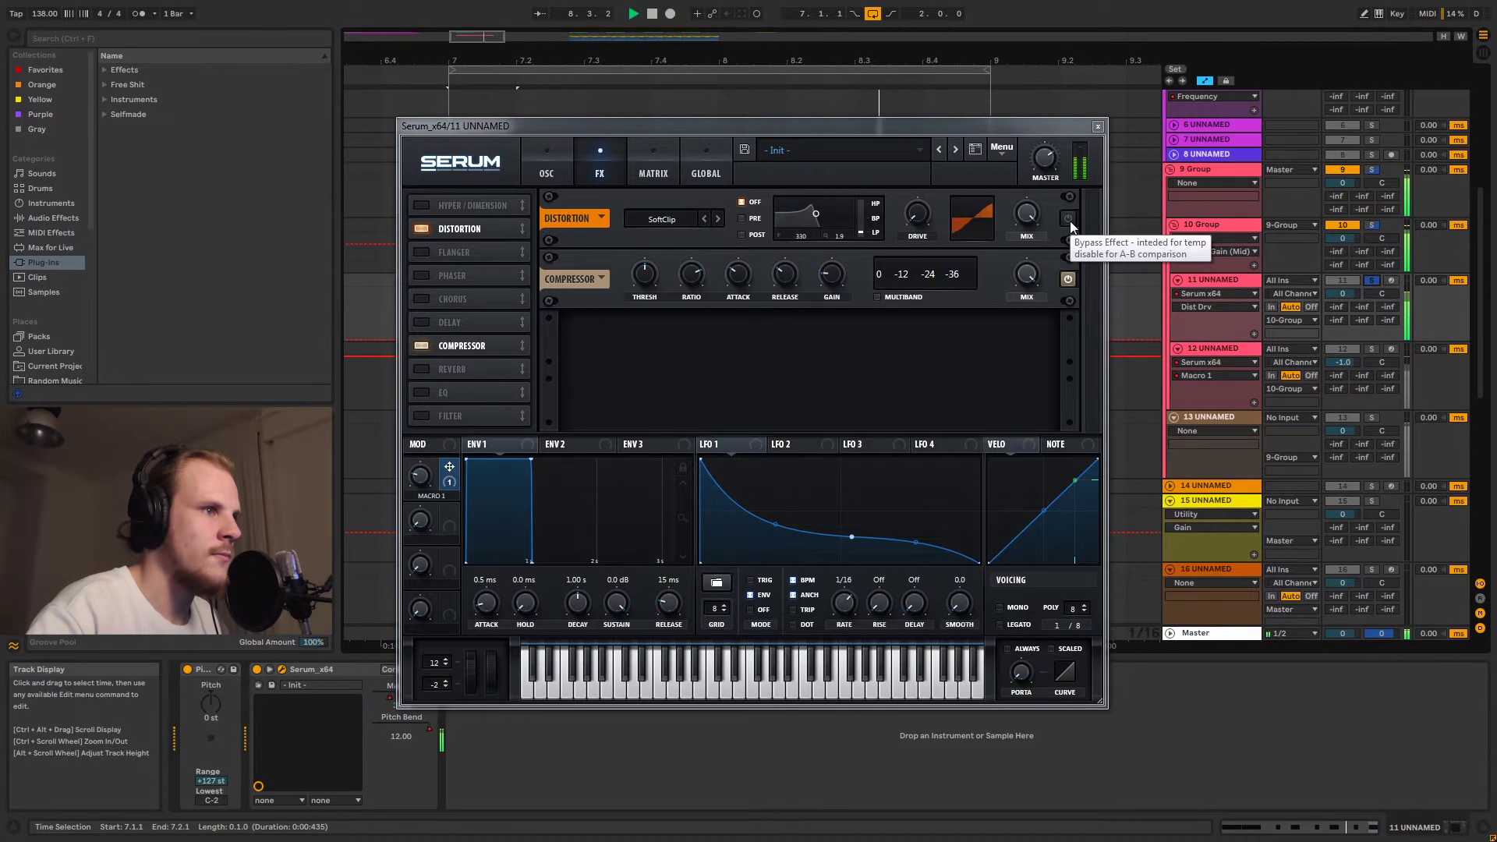
click(1068, 221)
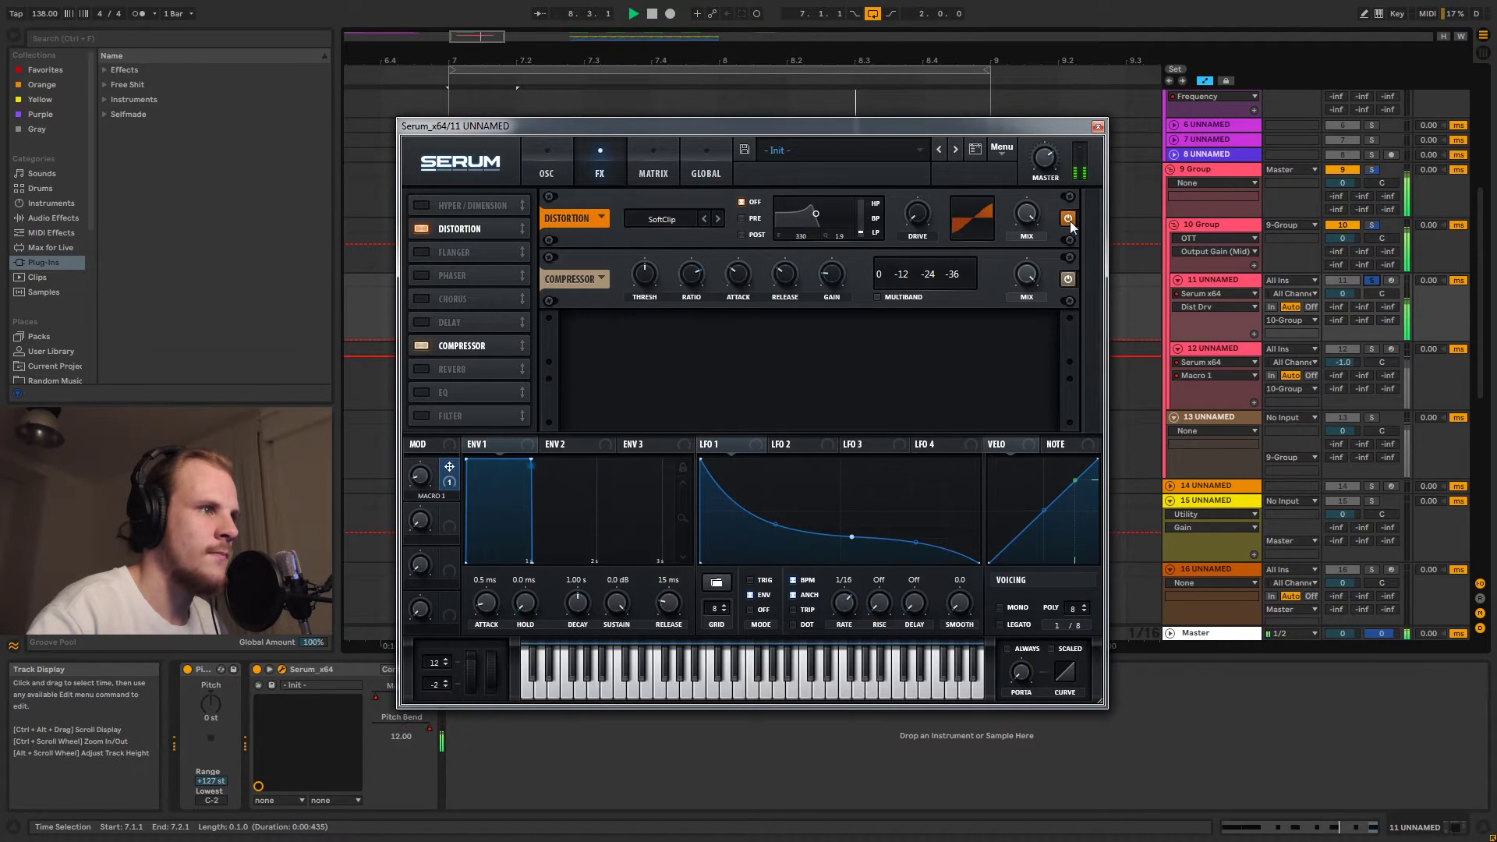
key(space)
- Leave Serum's Distortion and Compressor off and return to the oscillator page
click(1068, 220)
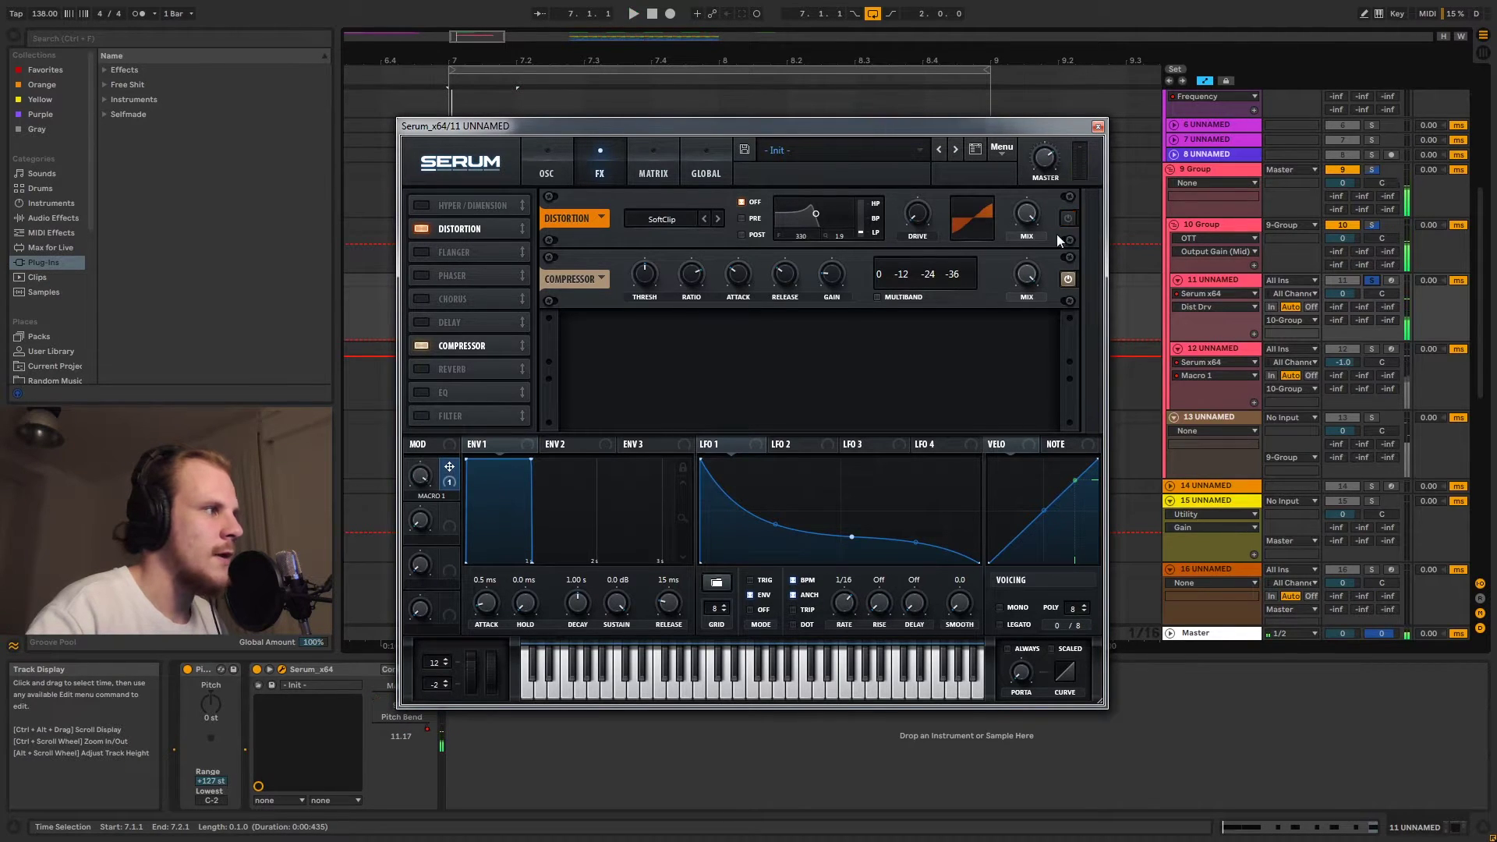
click(436, 228)
key(space)
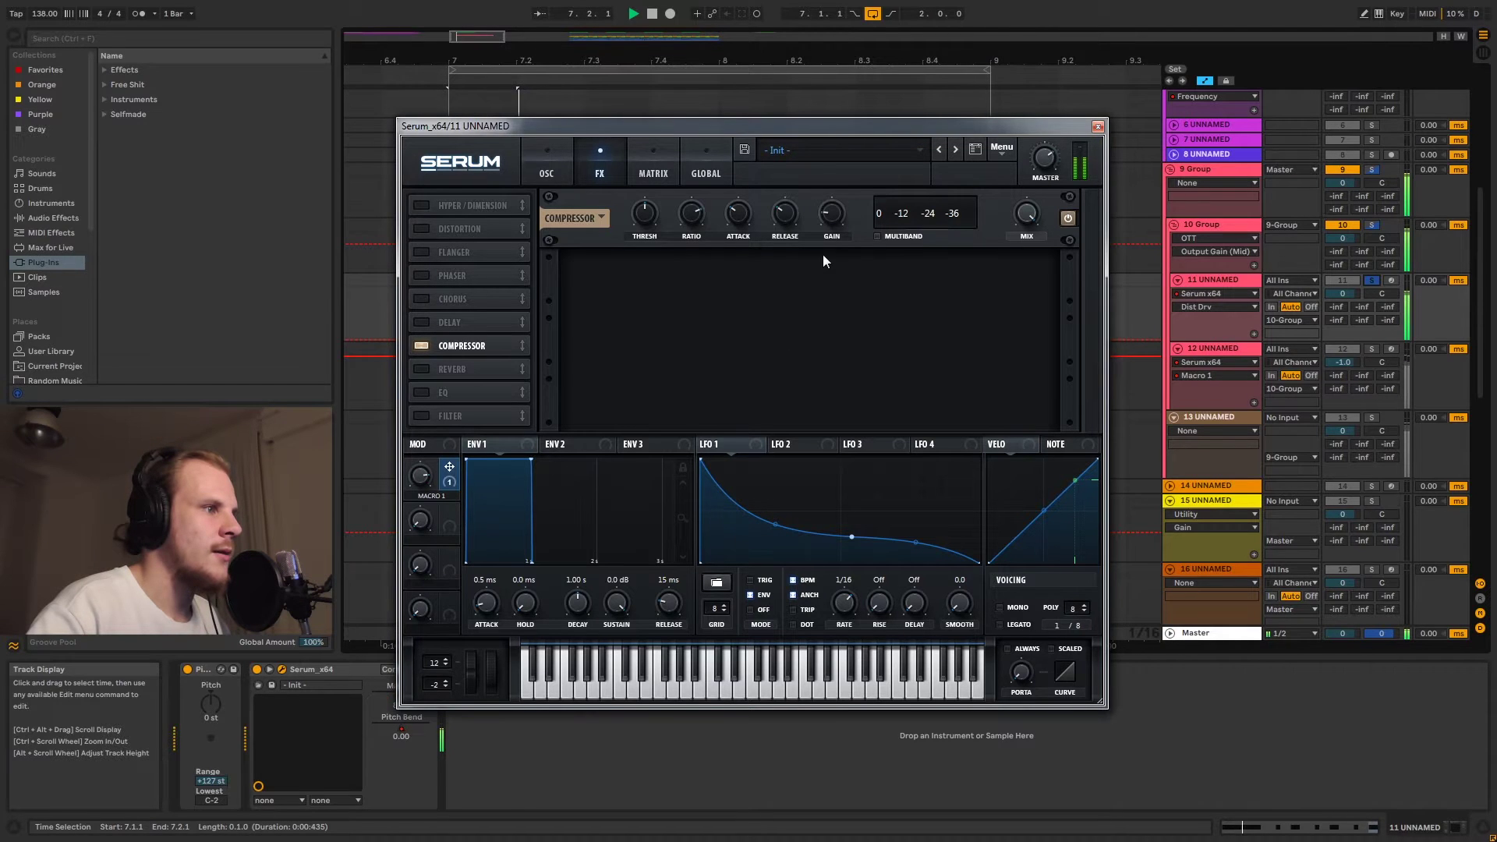
click(421, 346)
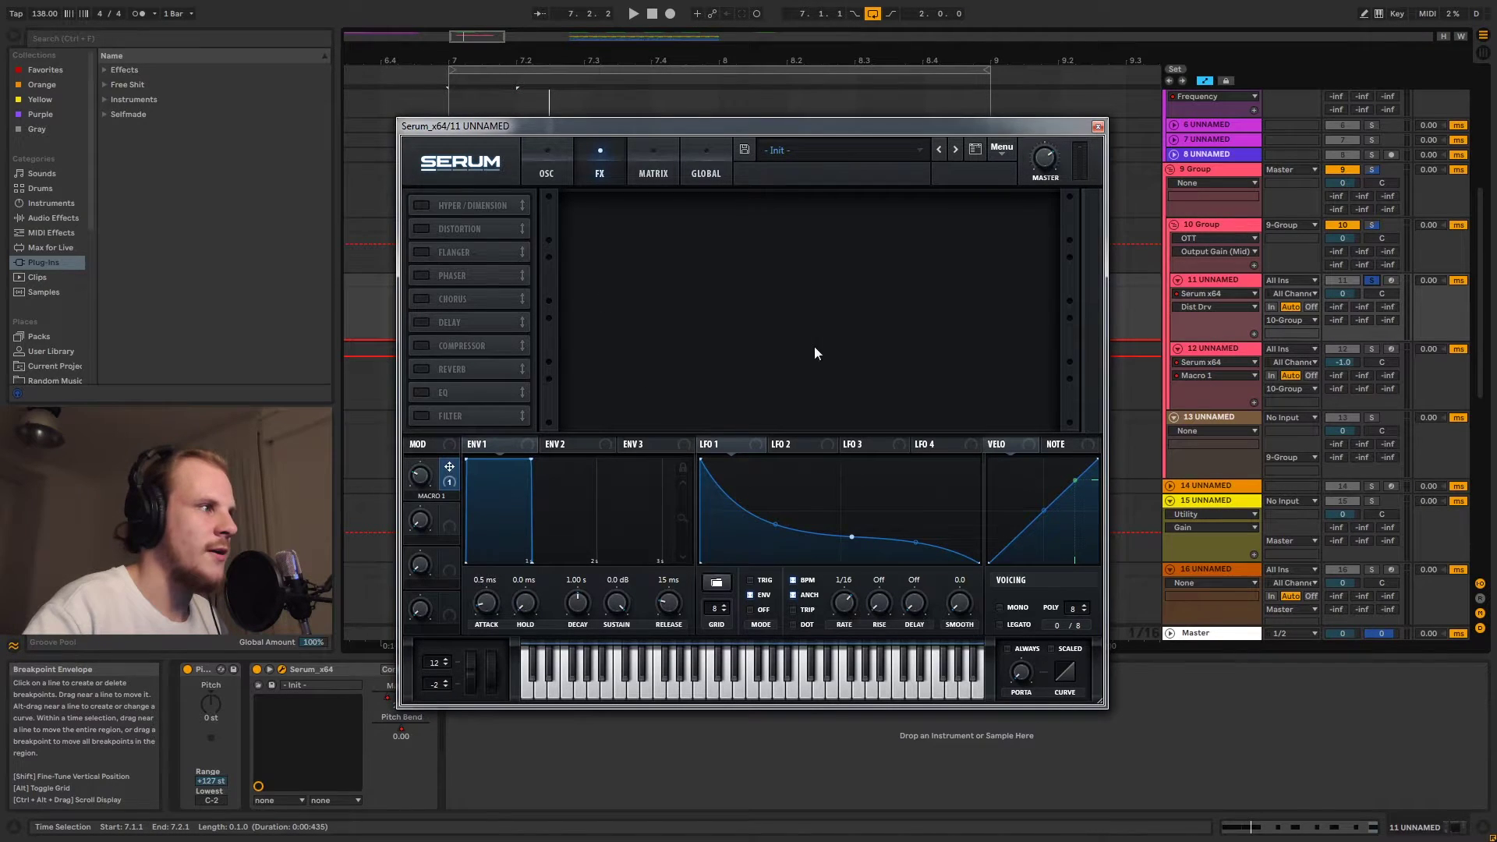
click(560, 159)
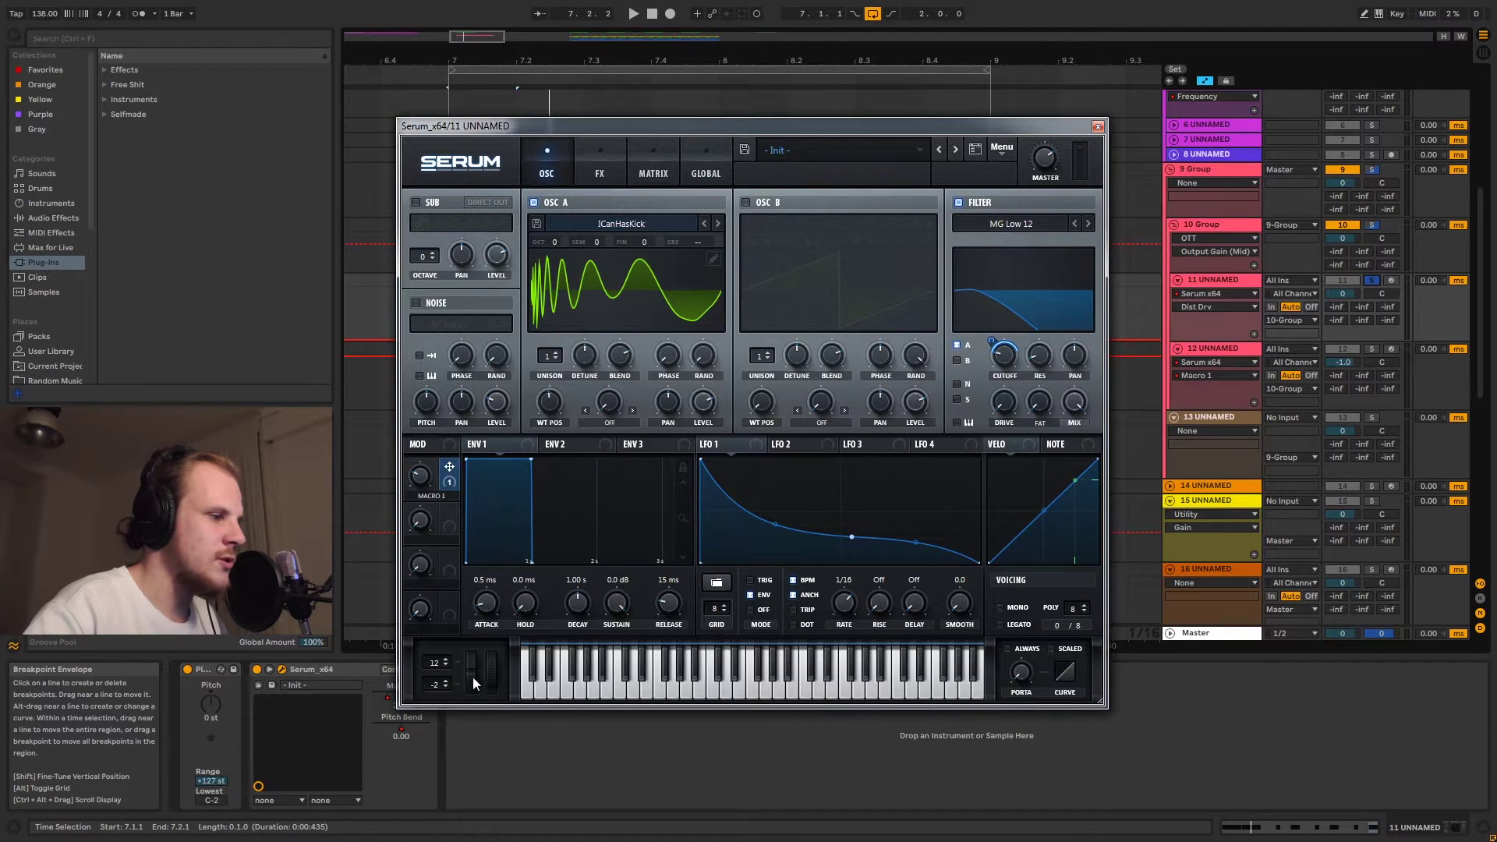
- Close Serum and show track 11's Pitch Bend envelope, selecting sections at bar 7 and 8.3.1
click(1097, 127)
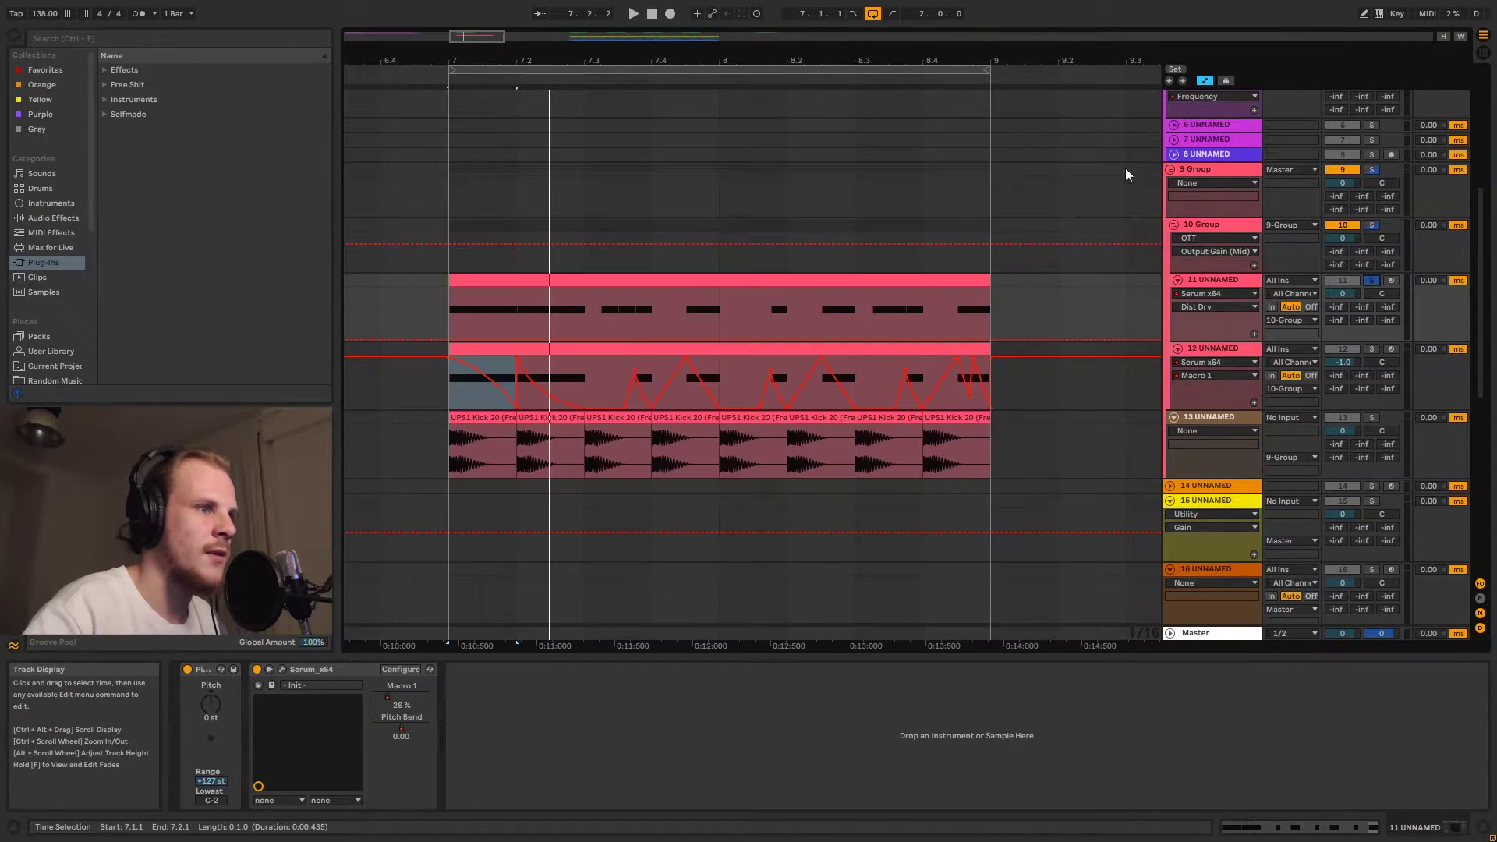
click(1201, 310)
click(1204, 343)
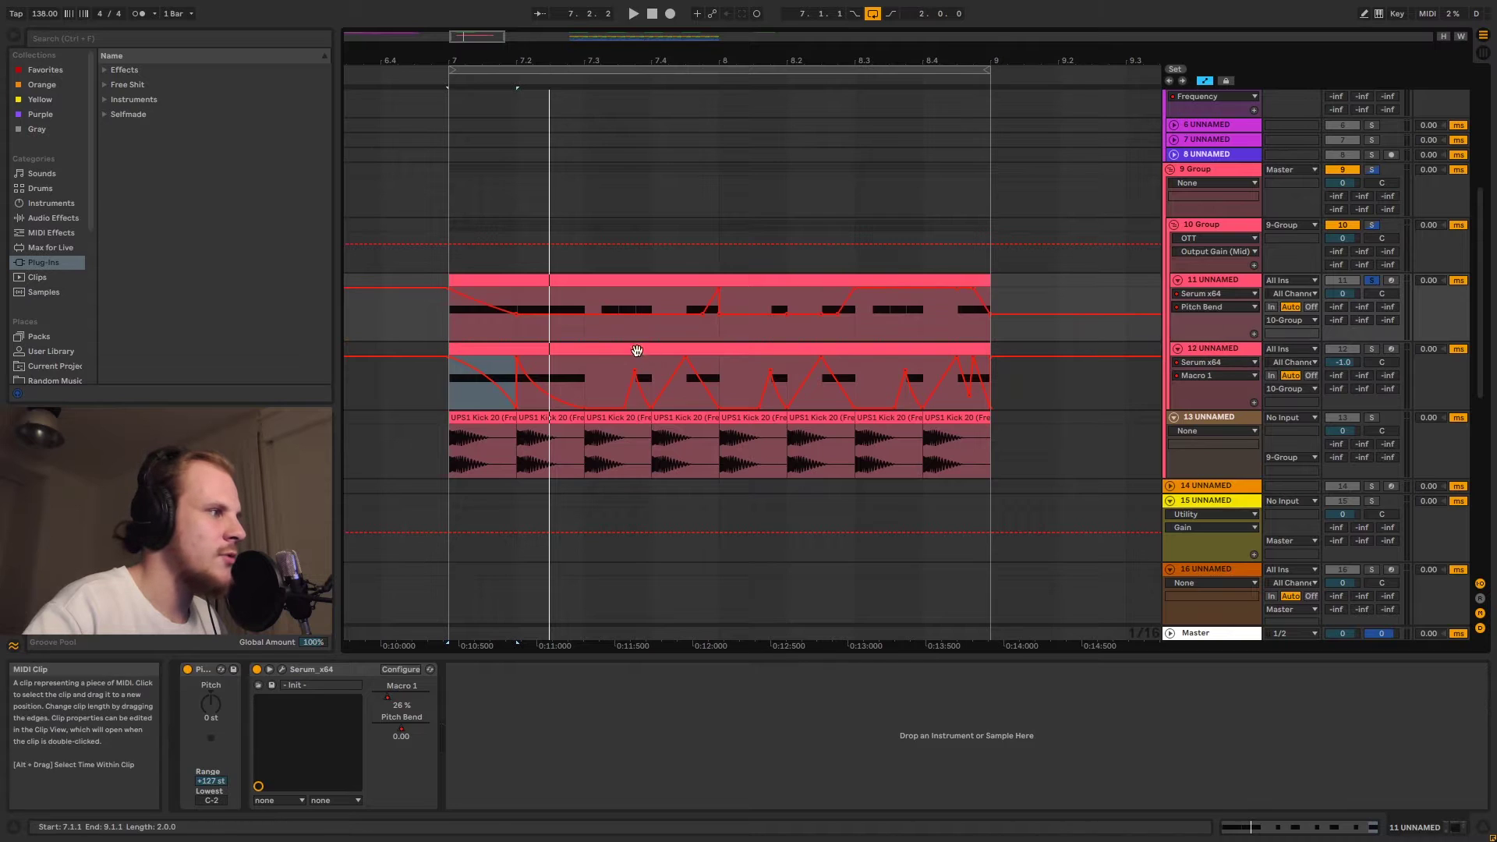
drag(449, 334, 516, 334)
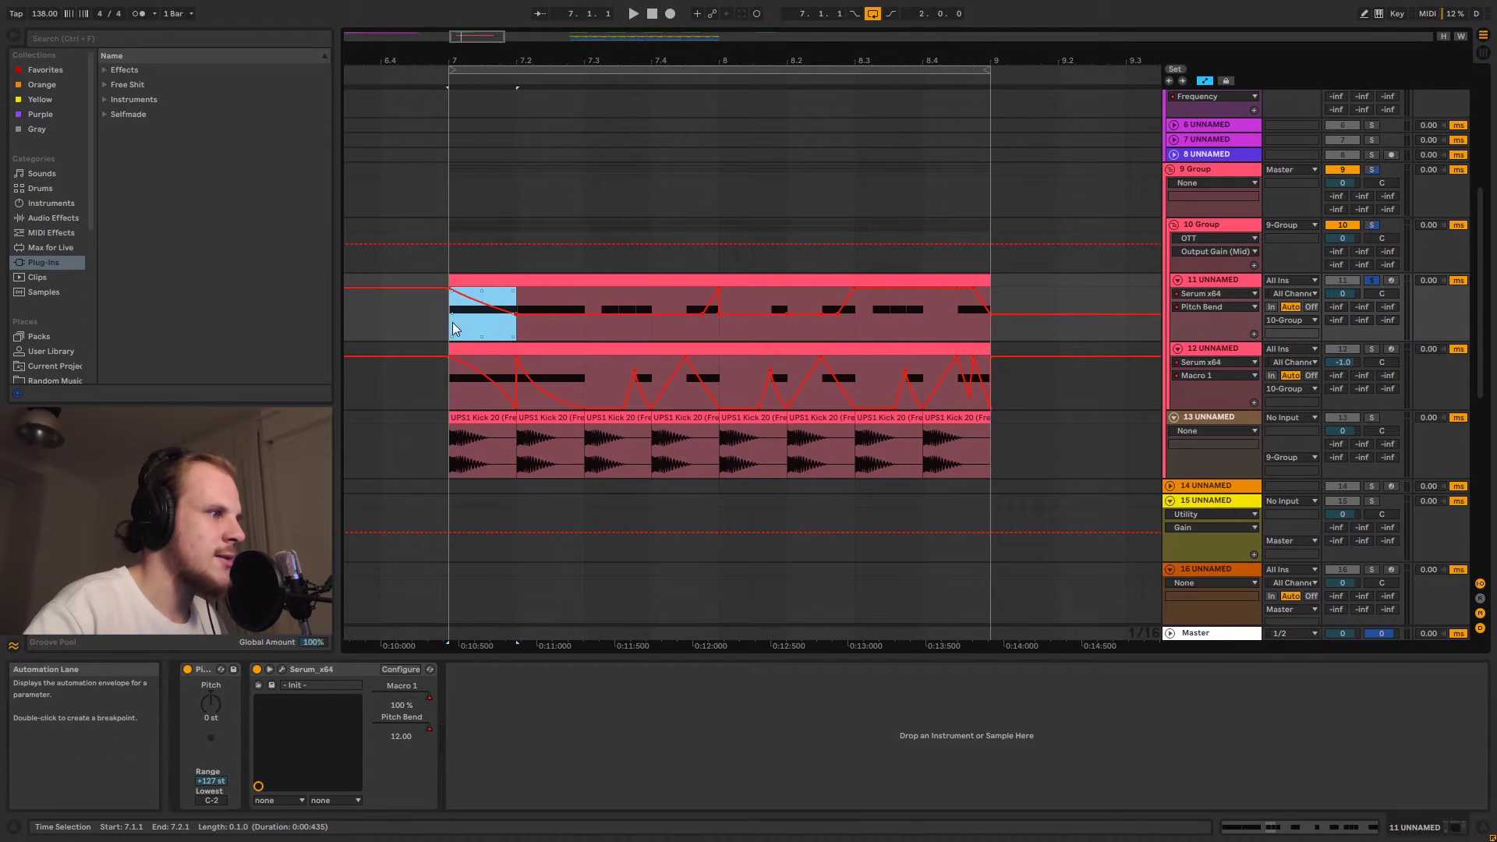
click(697, 336)
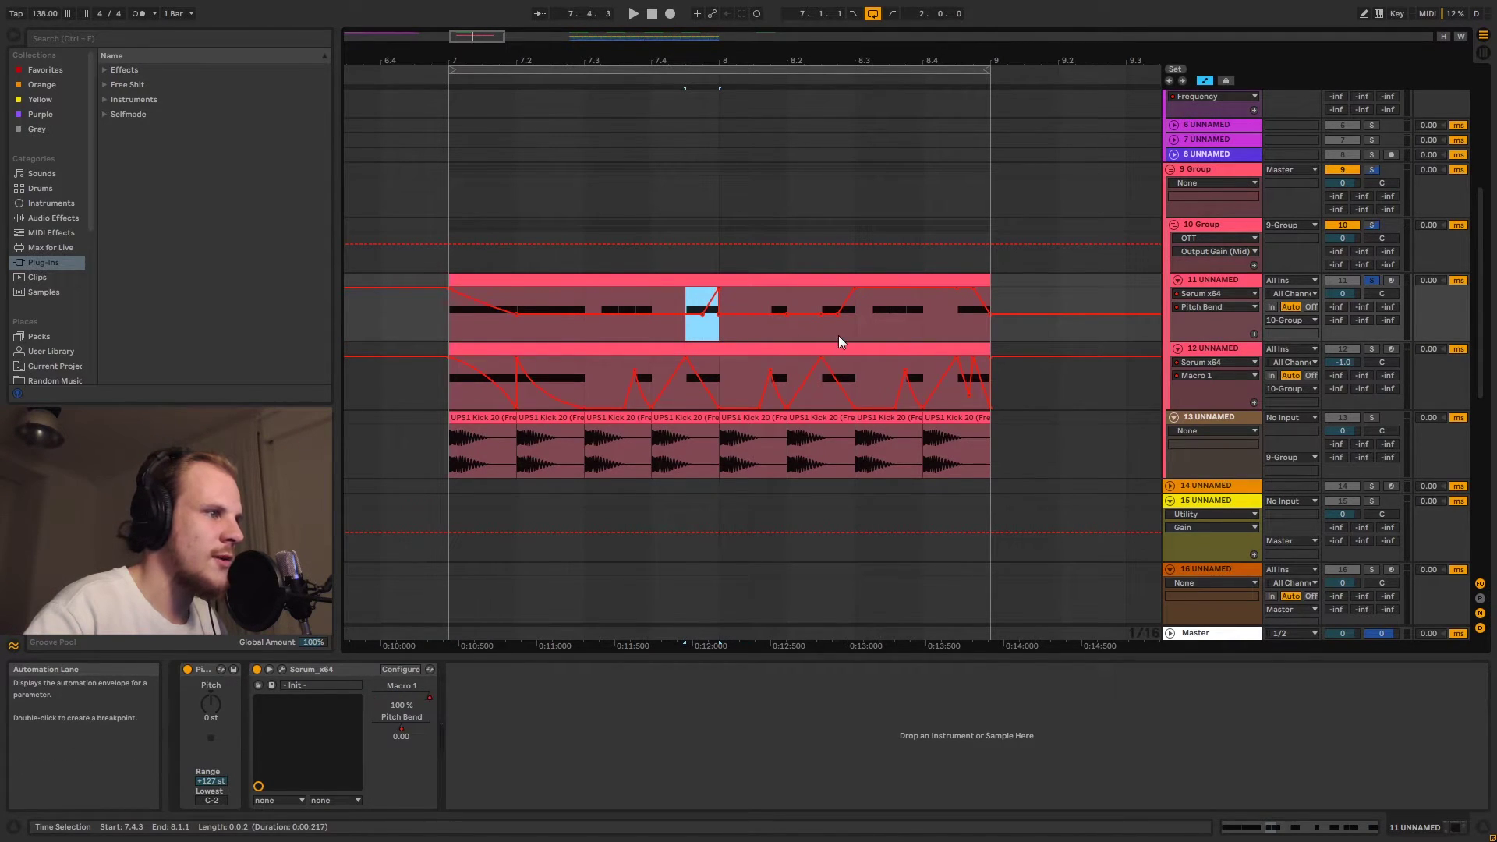
click(884, 322)
drag(934, 319, 926, 318)
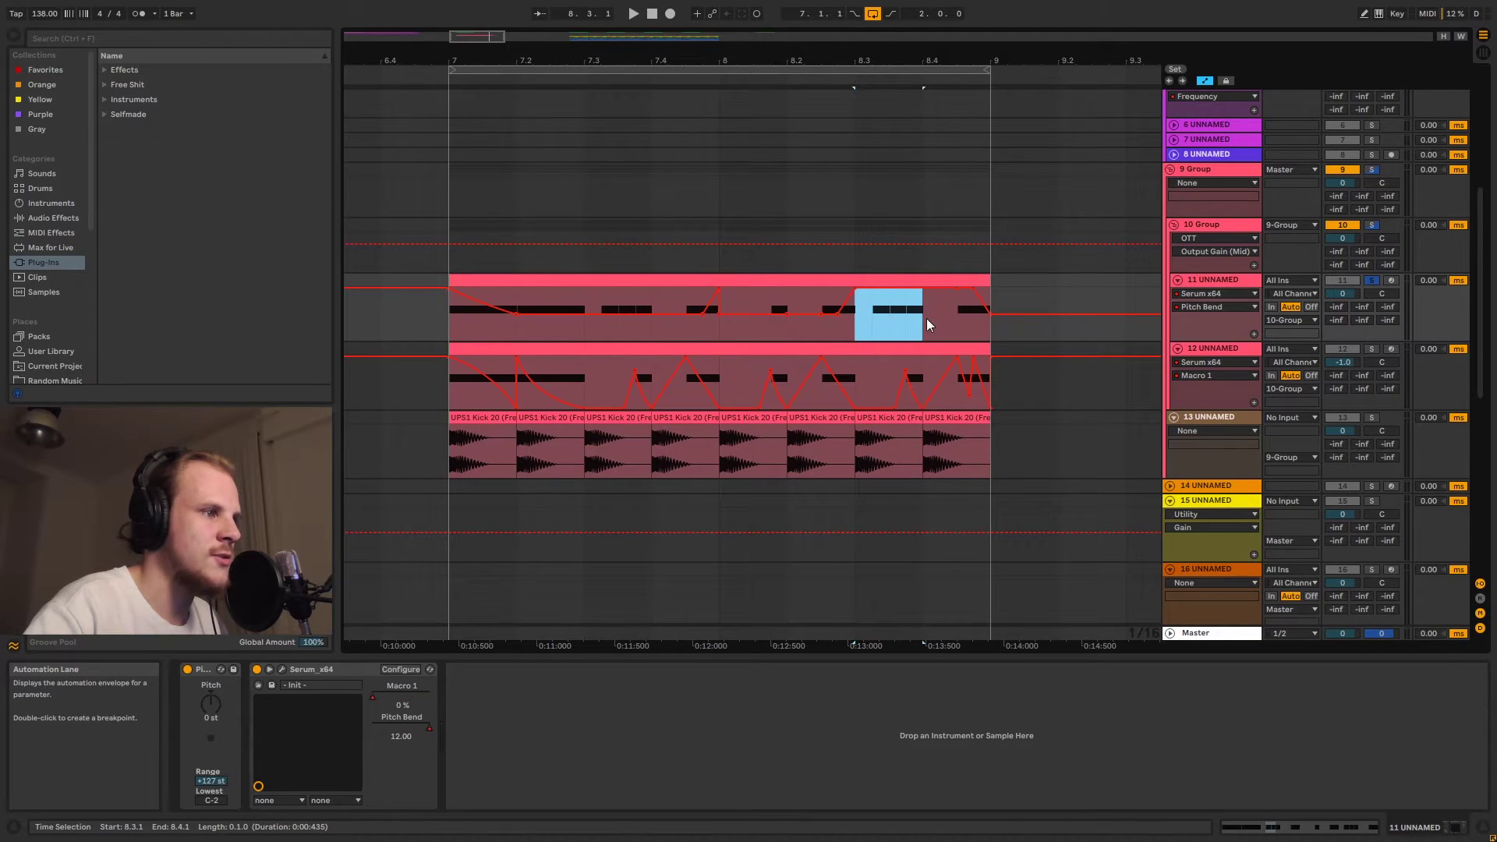
click(860, 322)
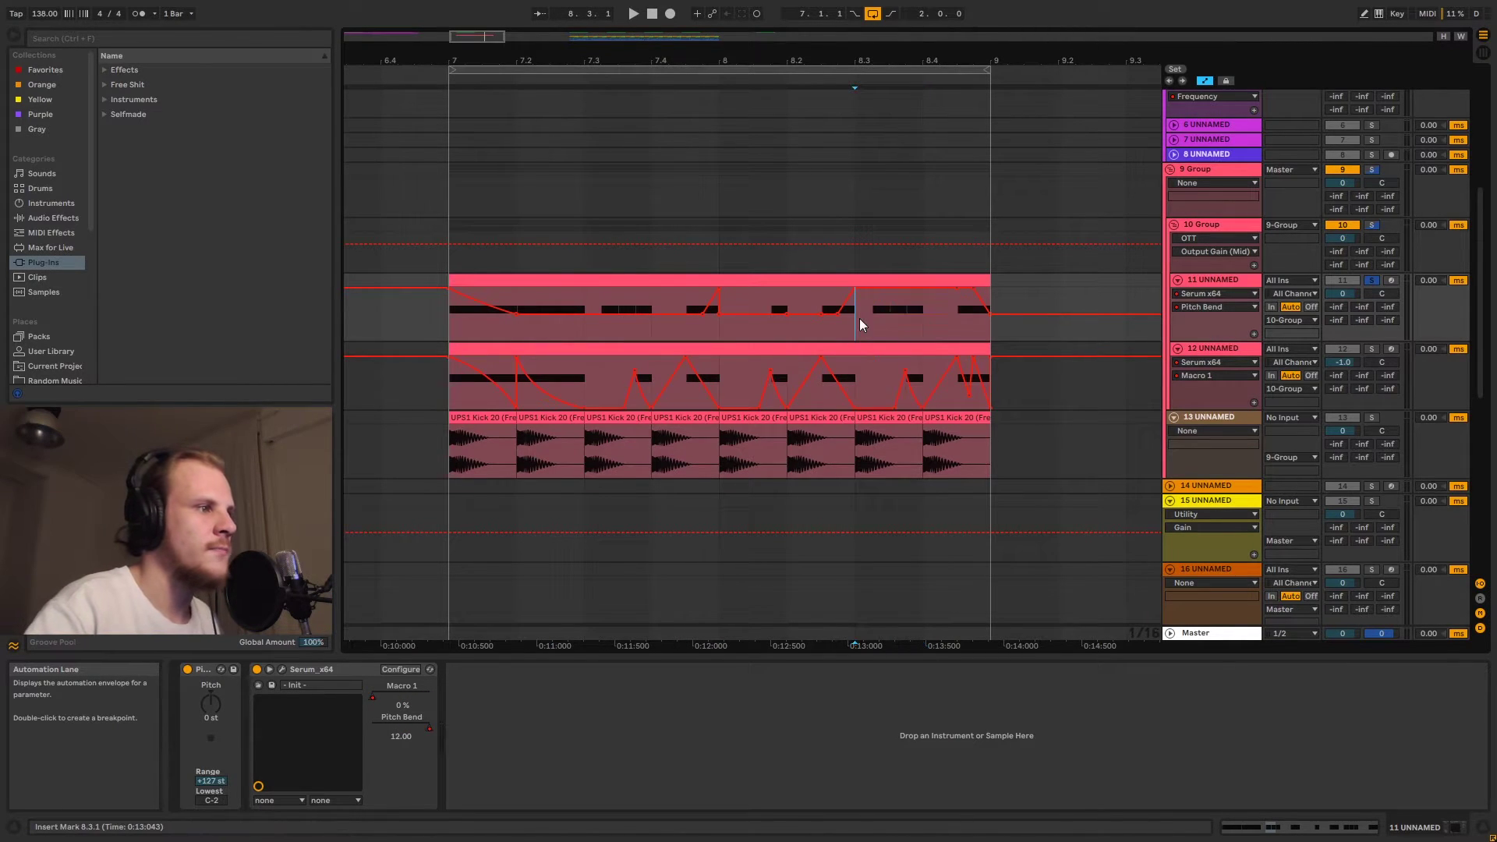
- Play the pitch bends, select ranges 8.3.1–9.1.1 and bar 7, then solo track 12
key(space)
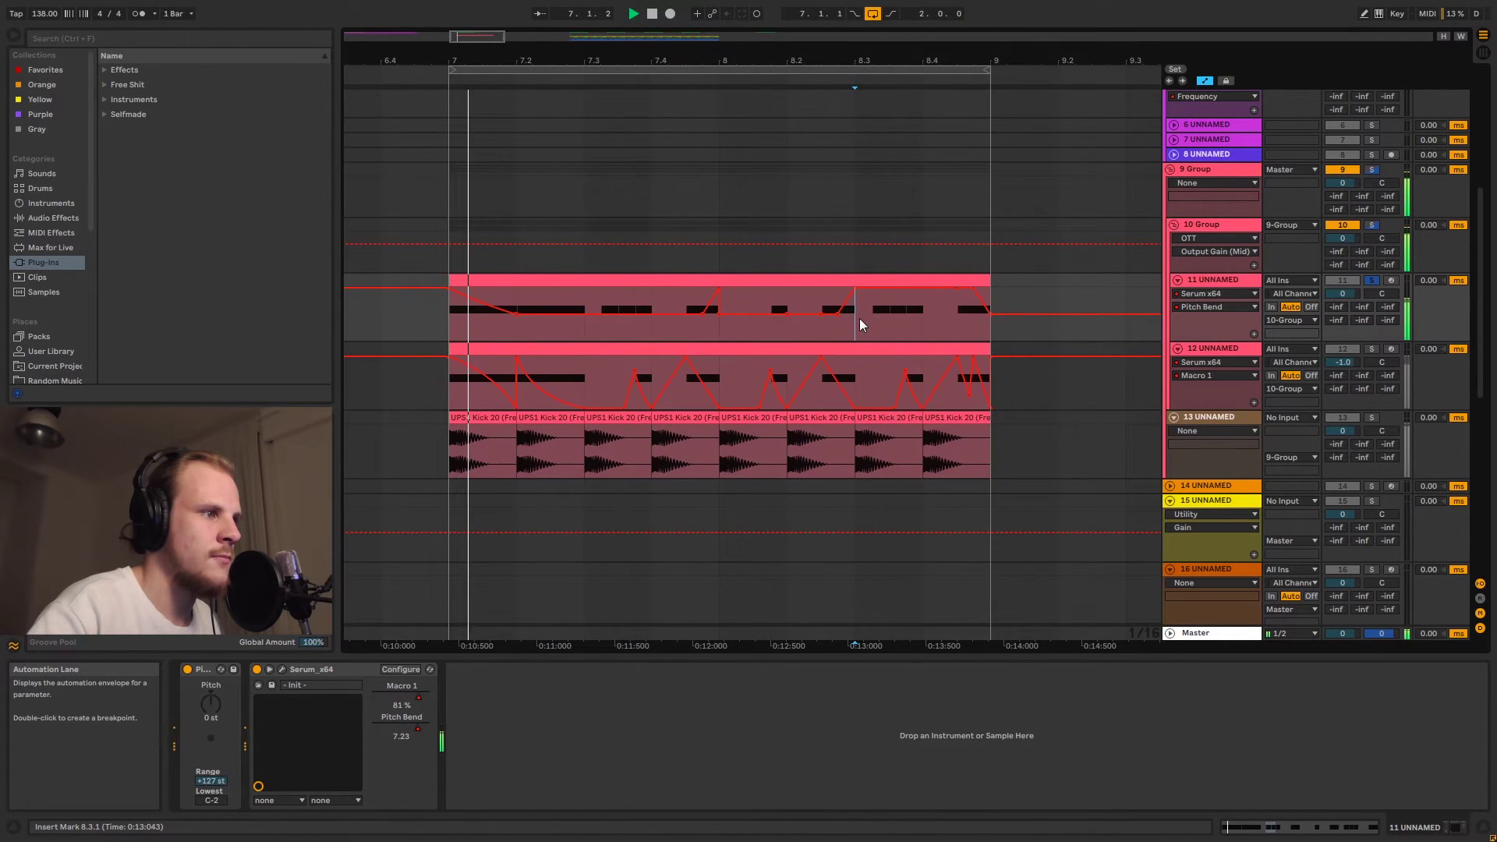
key(space)
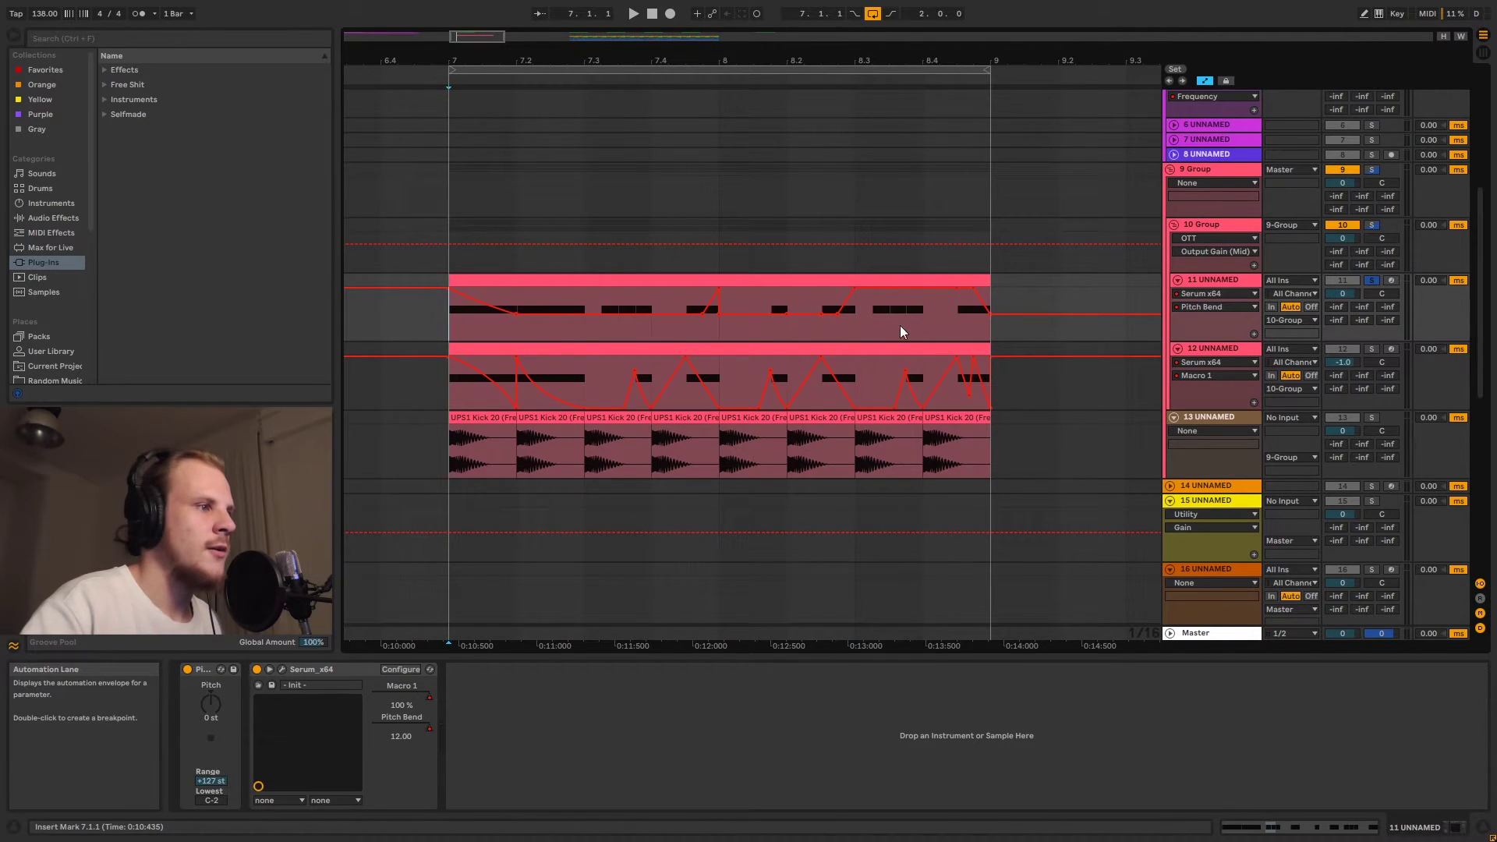
drag(854, 329, 992, 330)
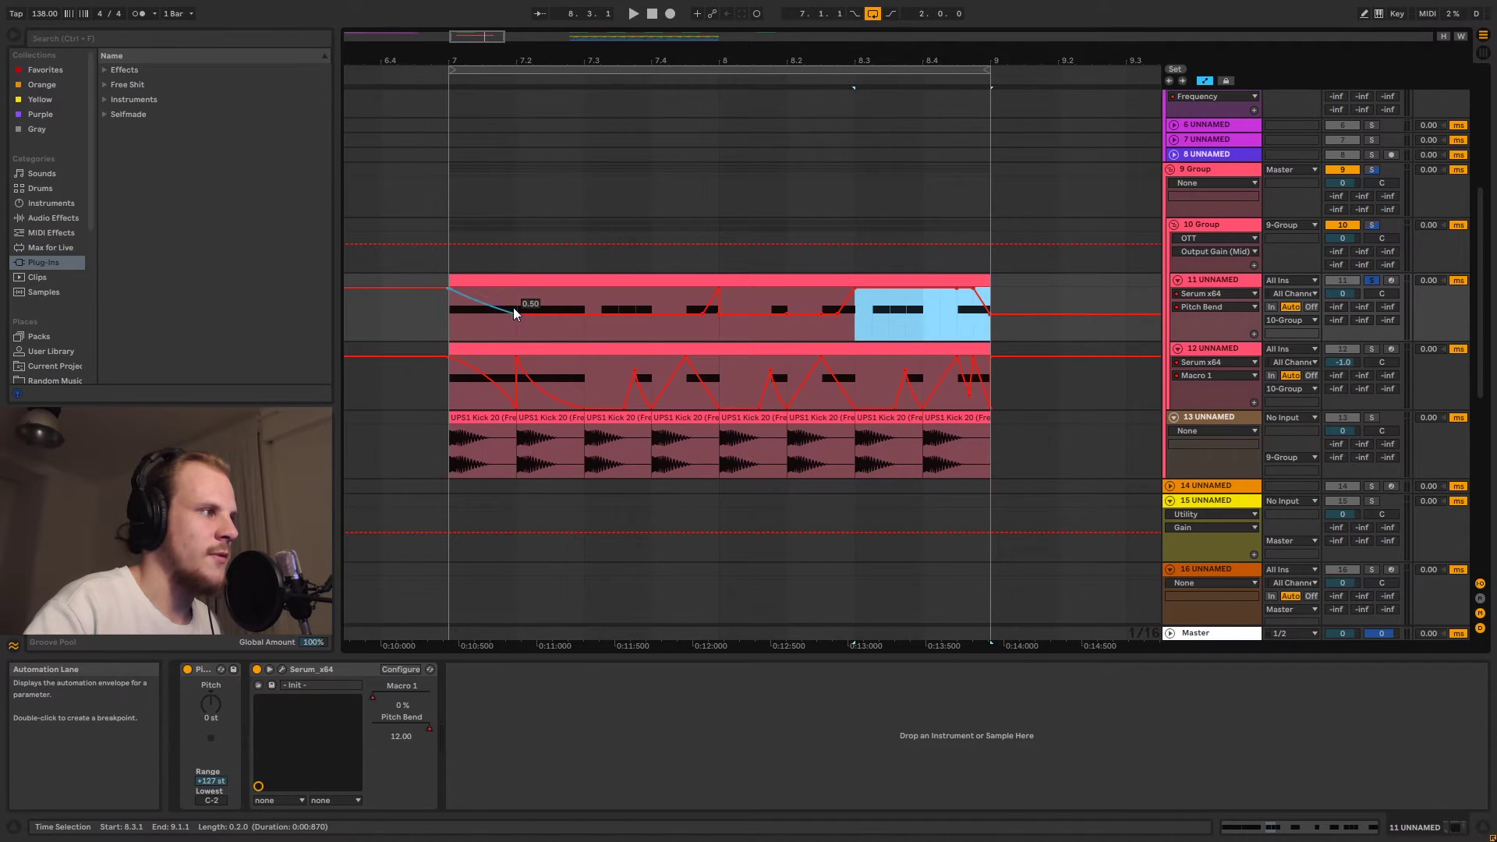
drag(456, 319, 528, 329)
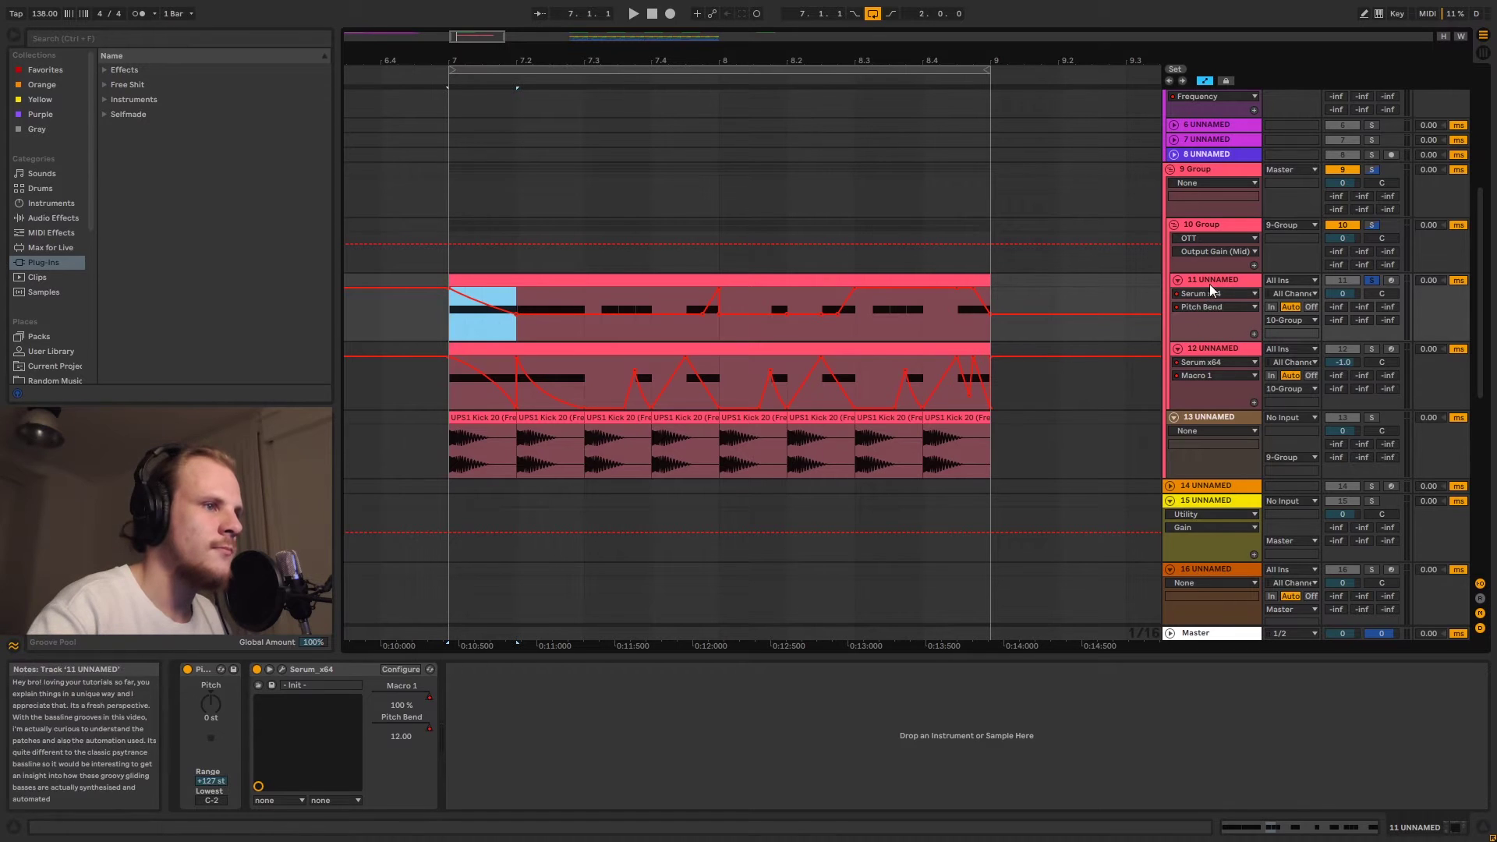
click(1370, 349)
click(1238, 351)
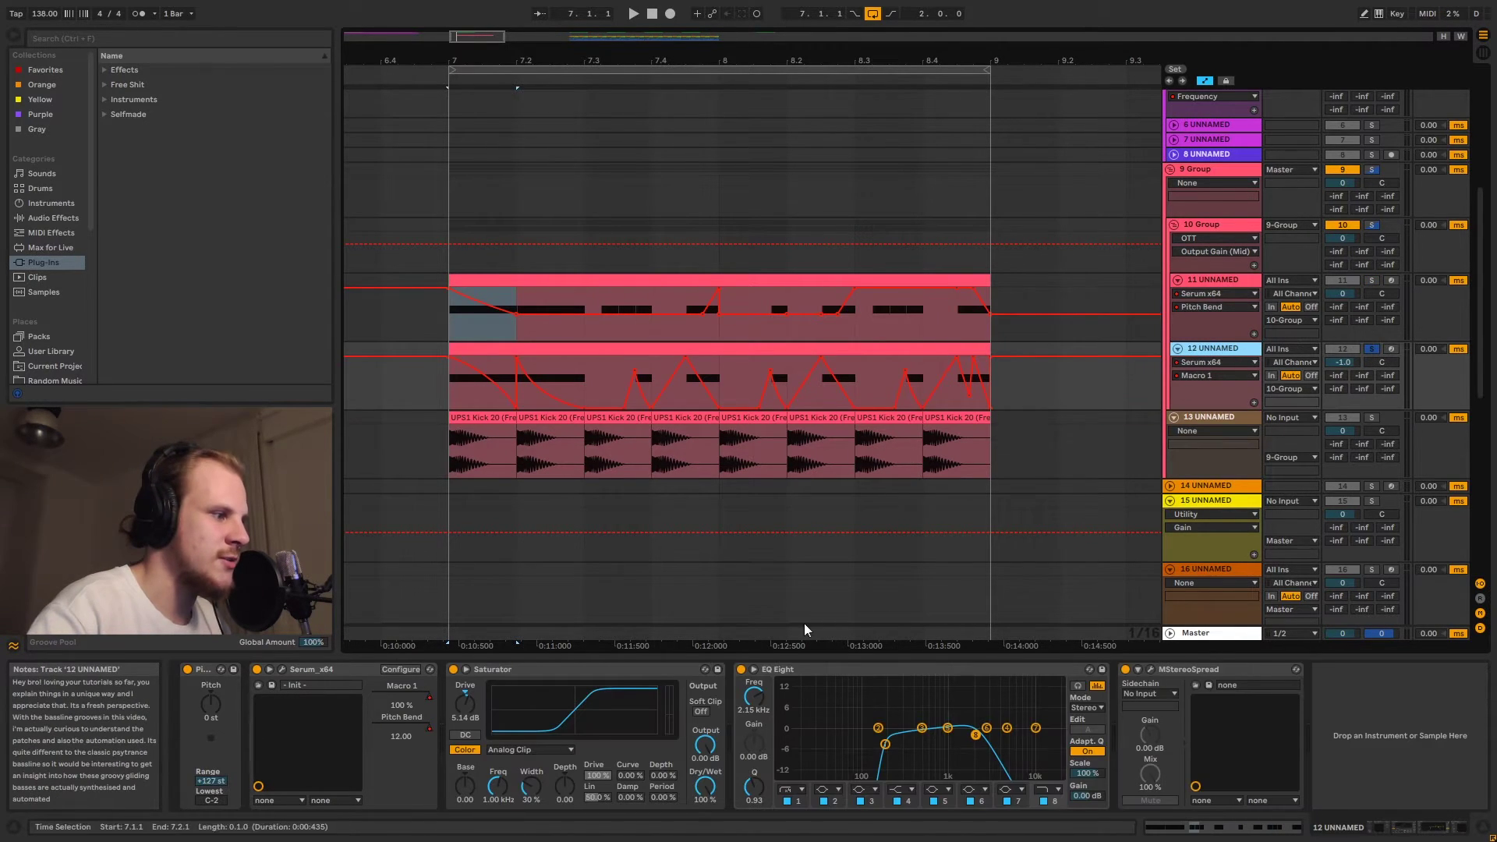
click(283, 670)
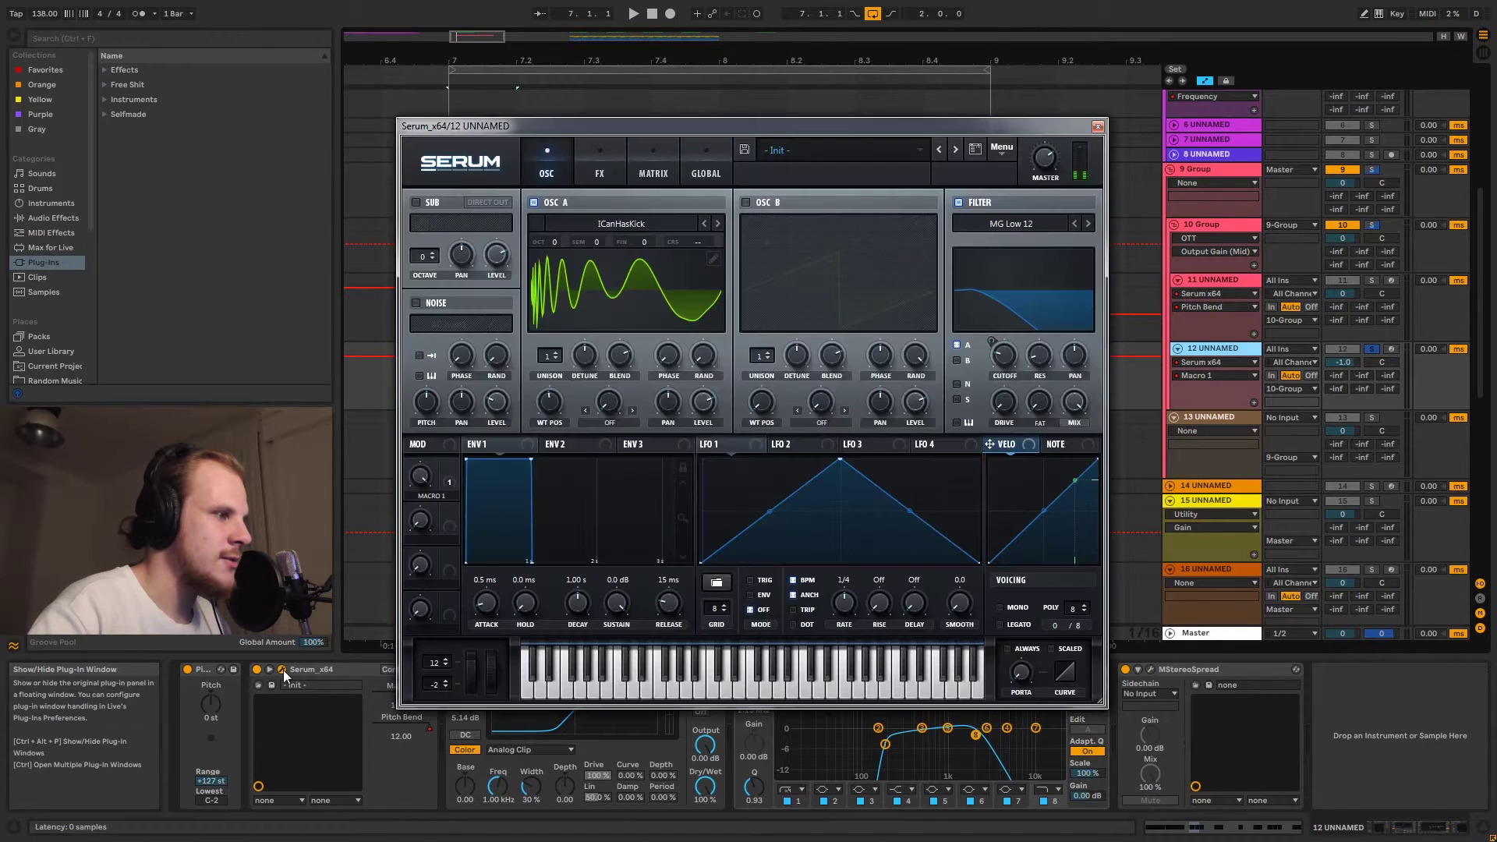
click(594, 178)
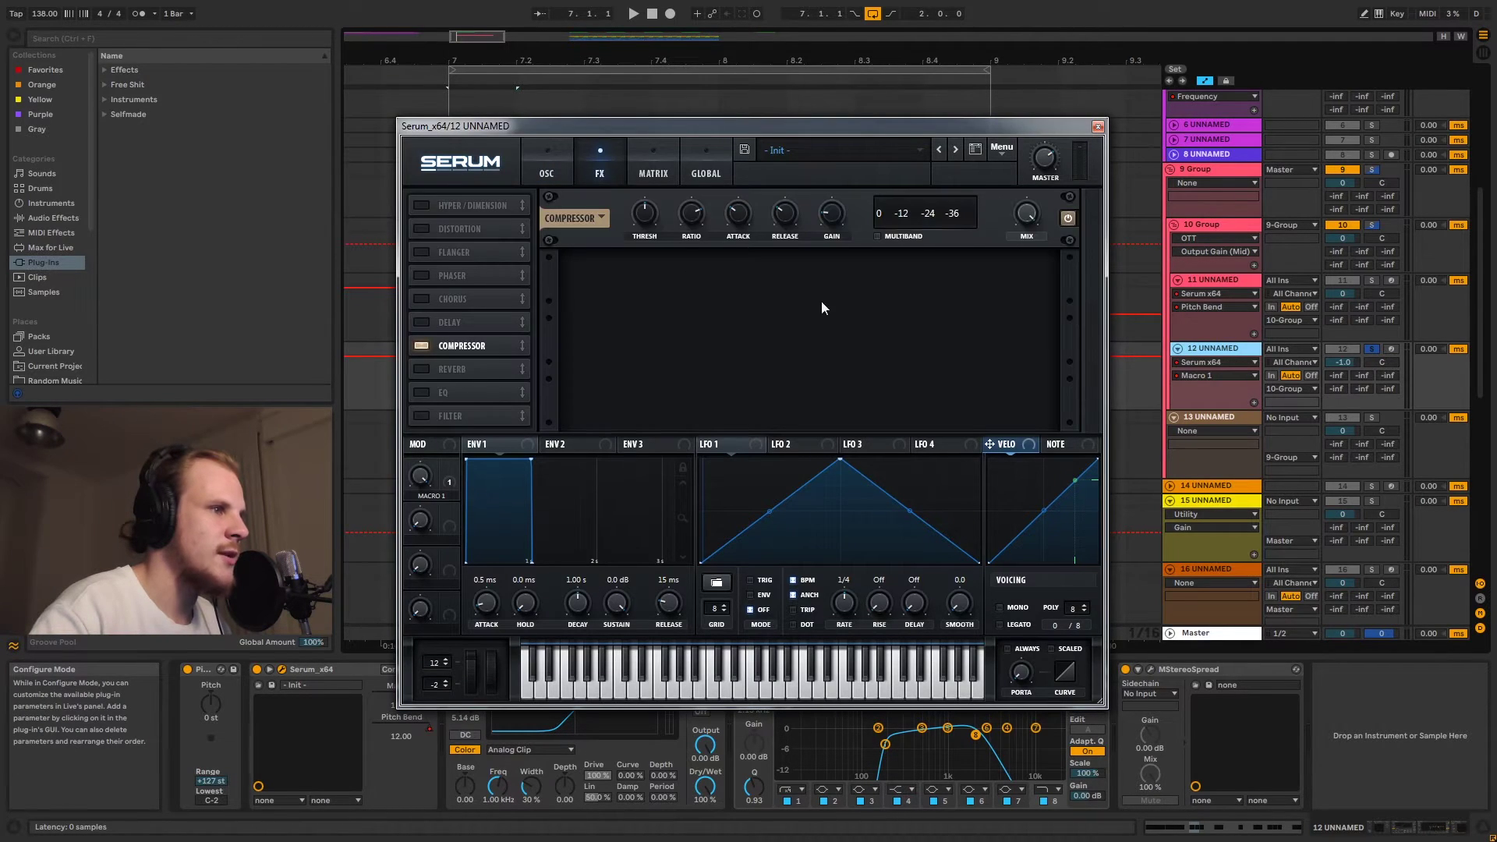
key(space)
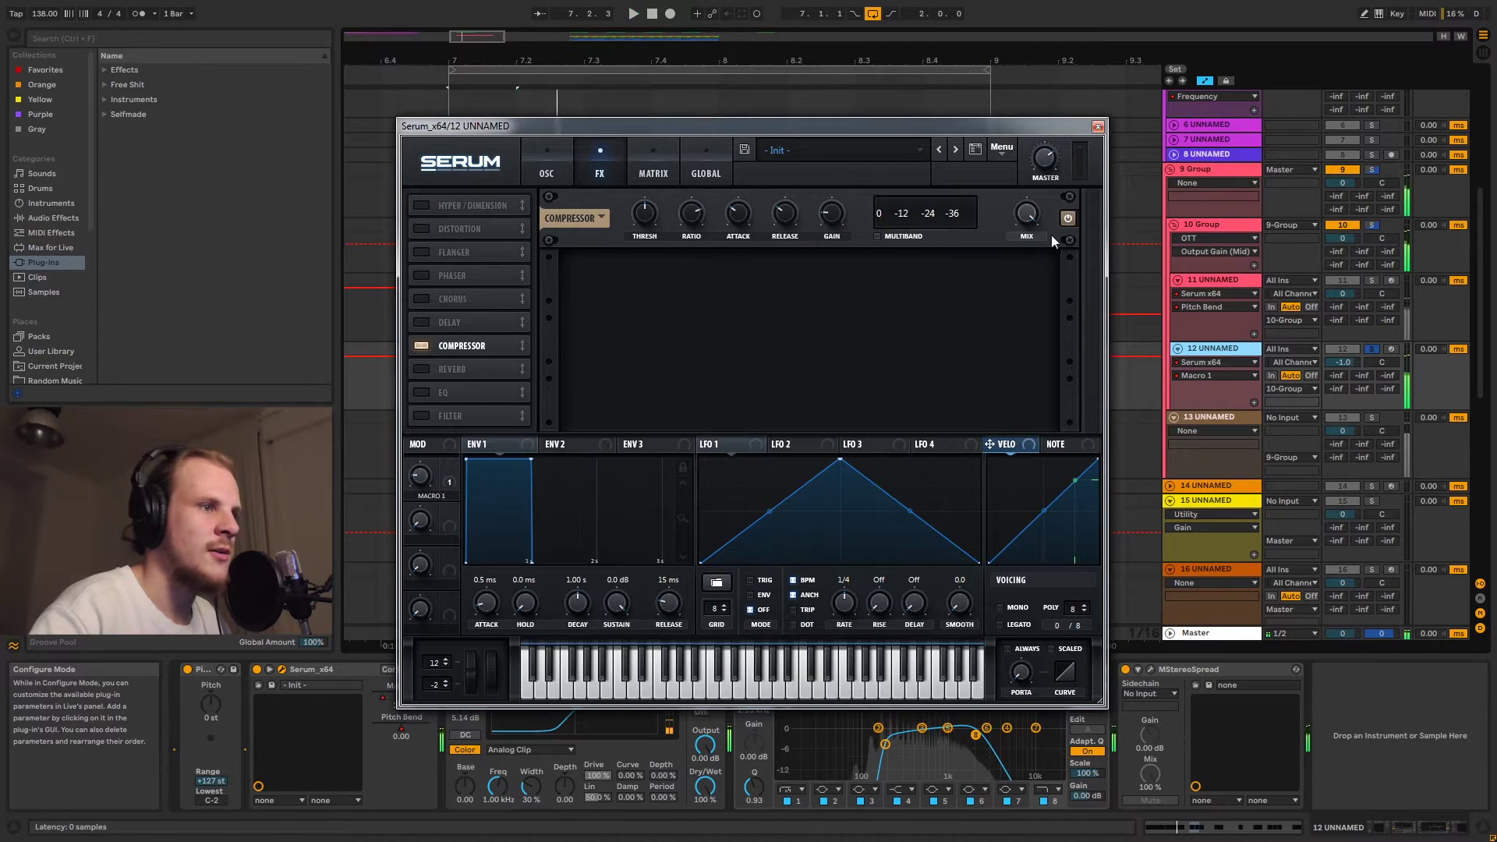
click(1097, 128)
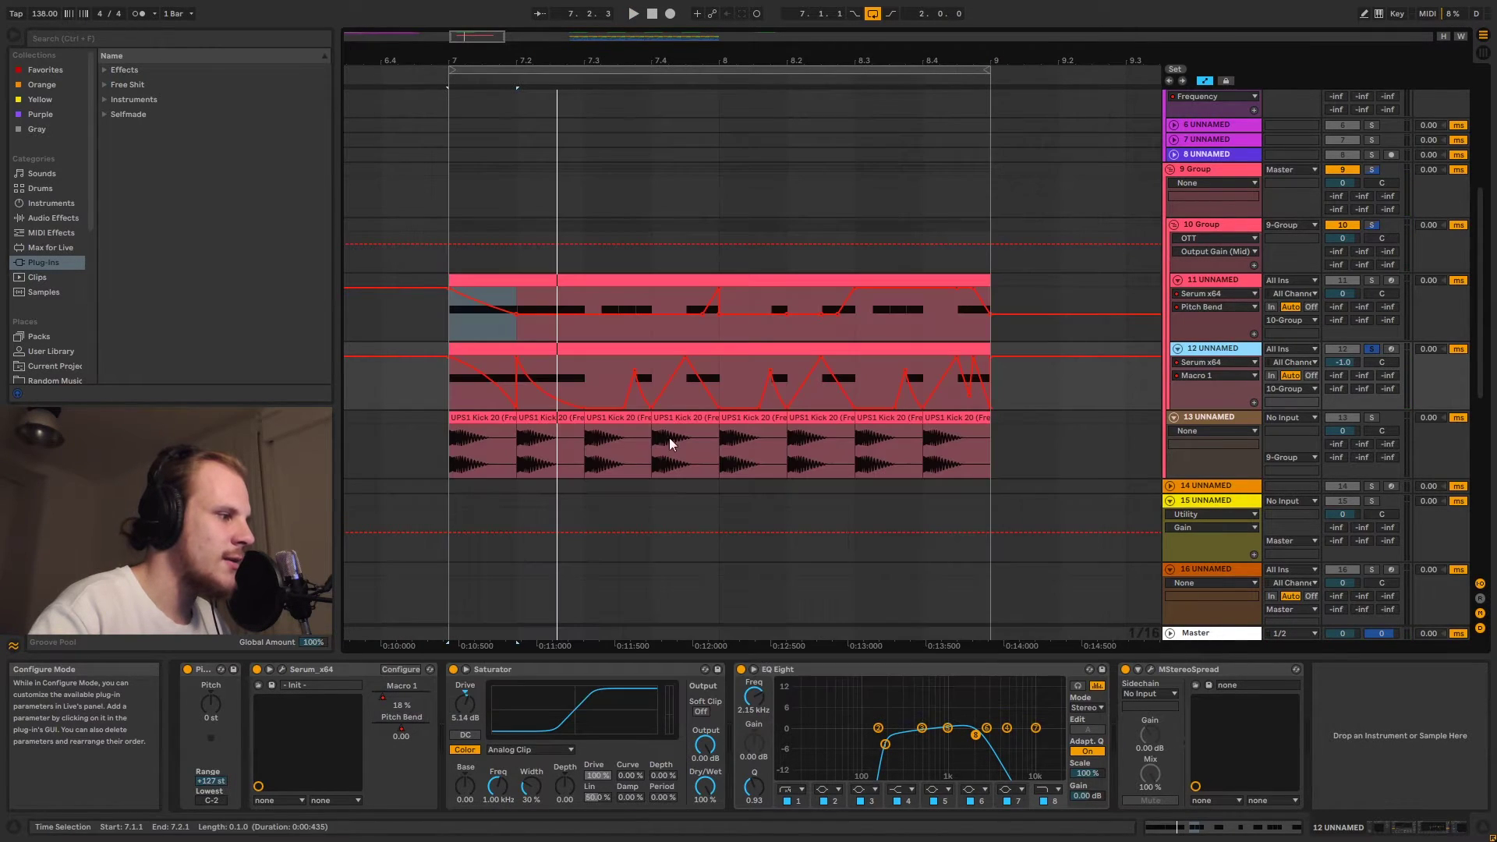
click(510, 669)
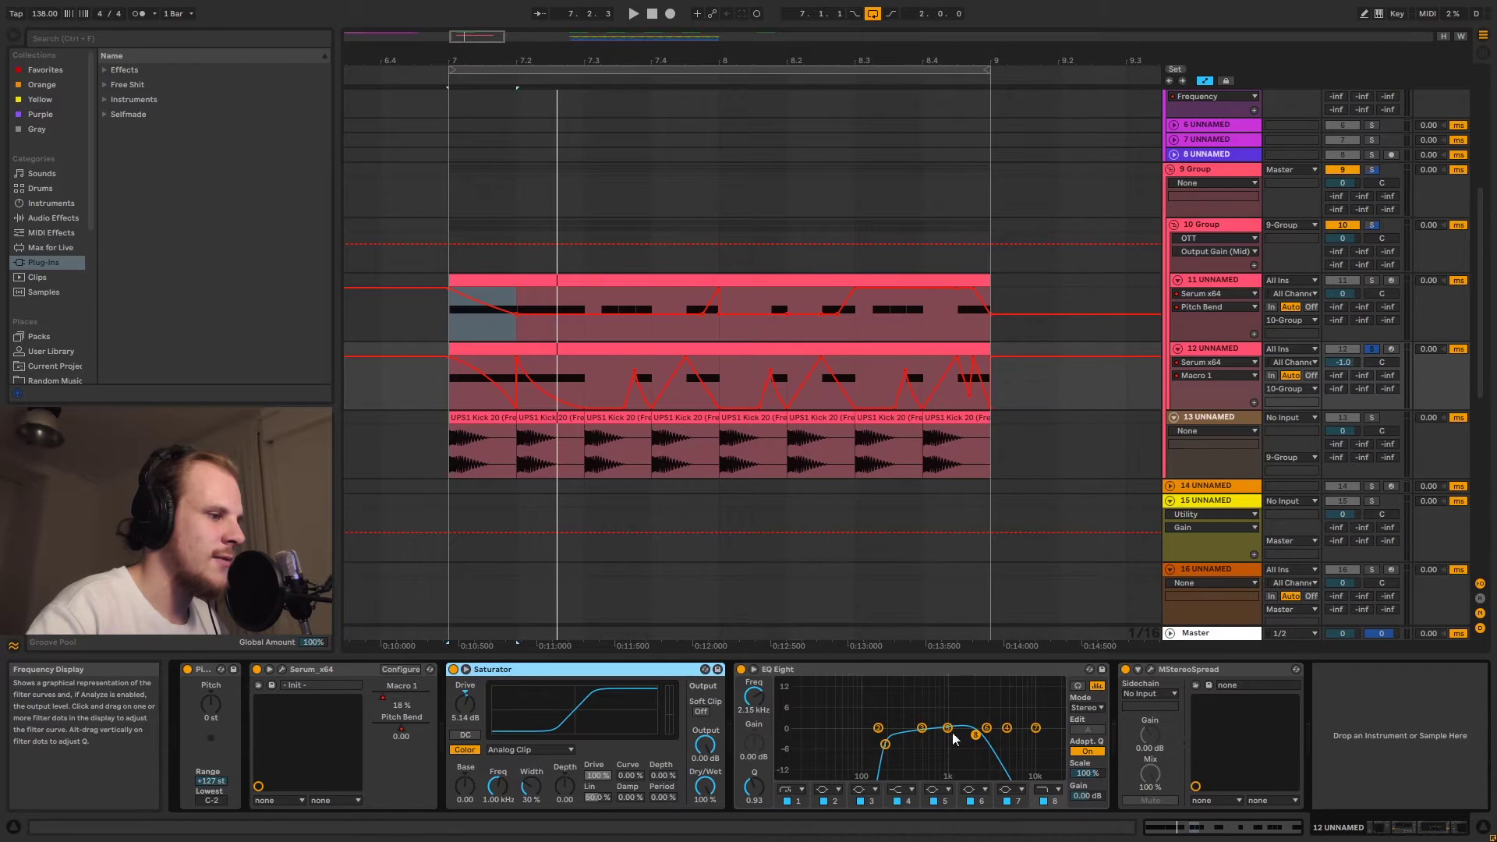
click(886, 745)
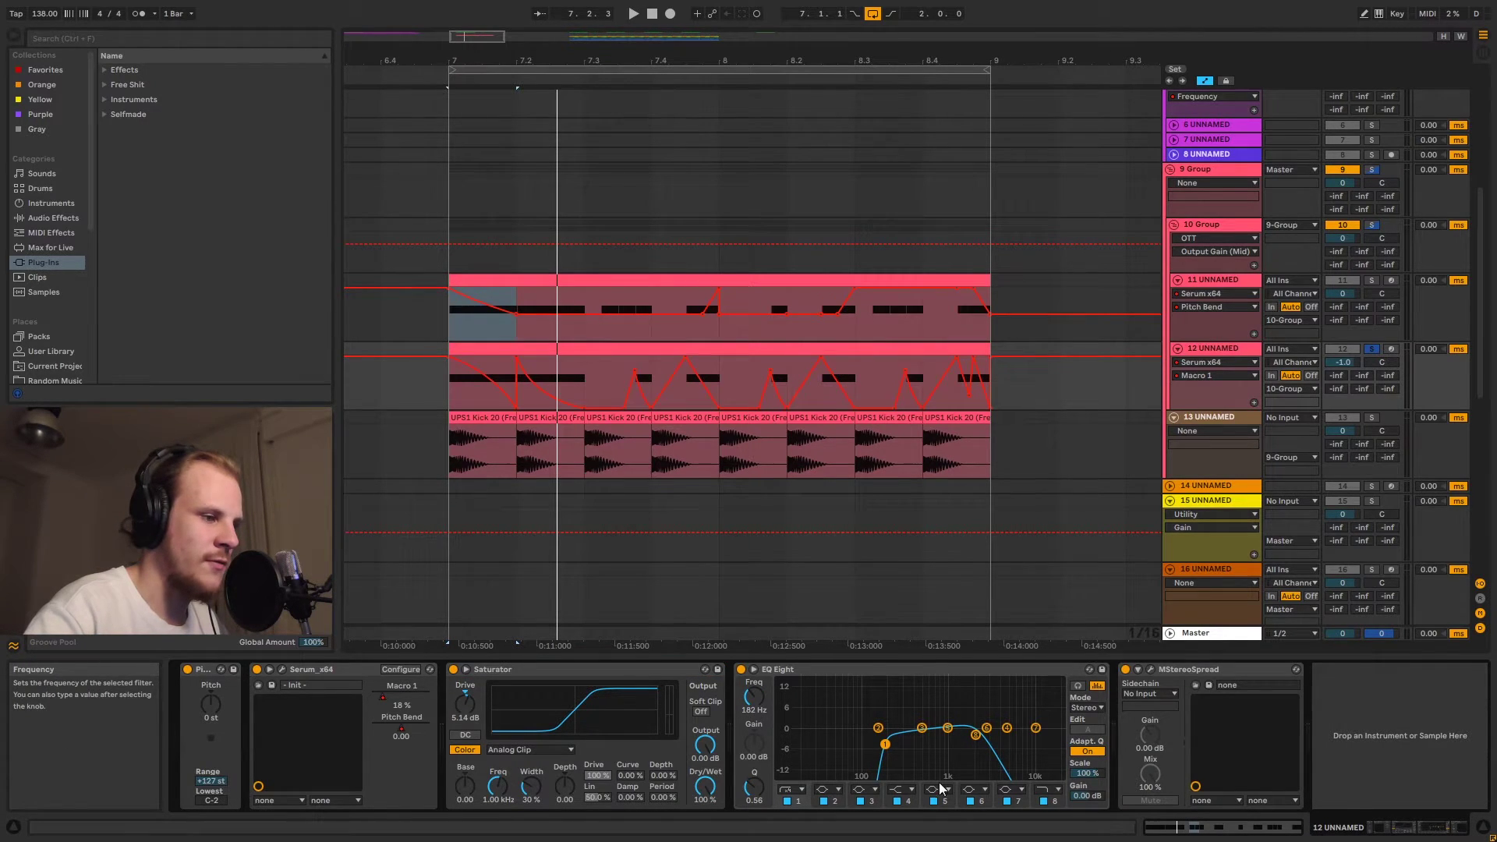
click(976, 735)
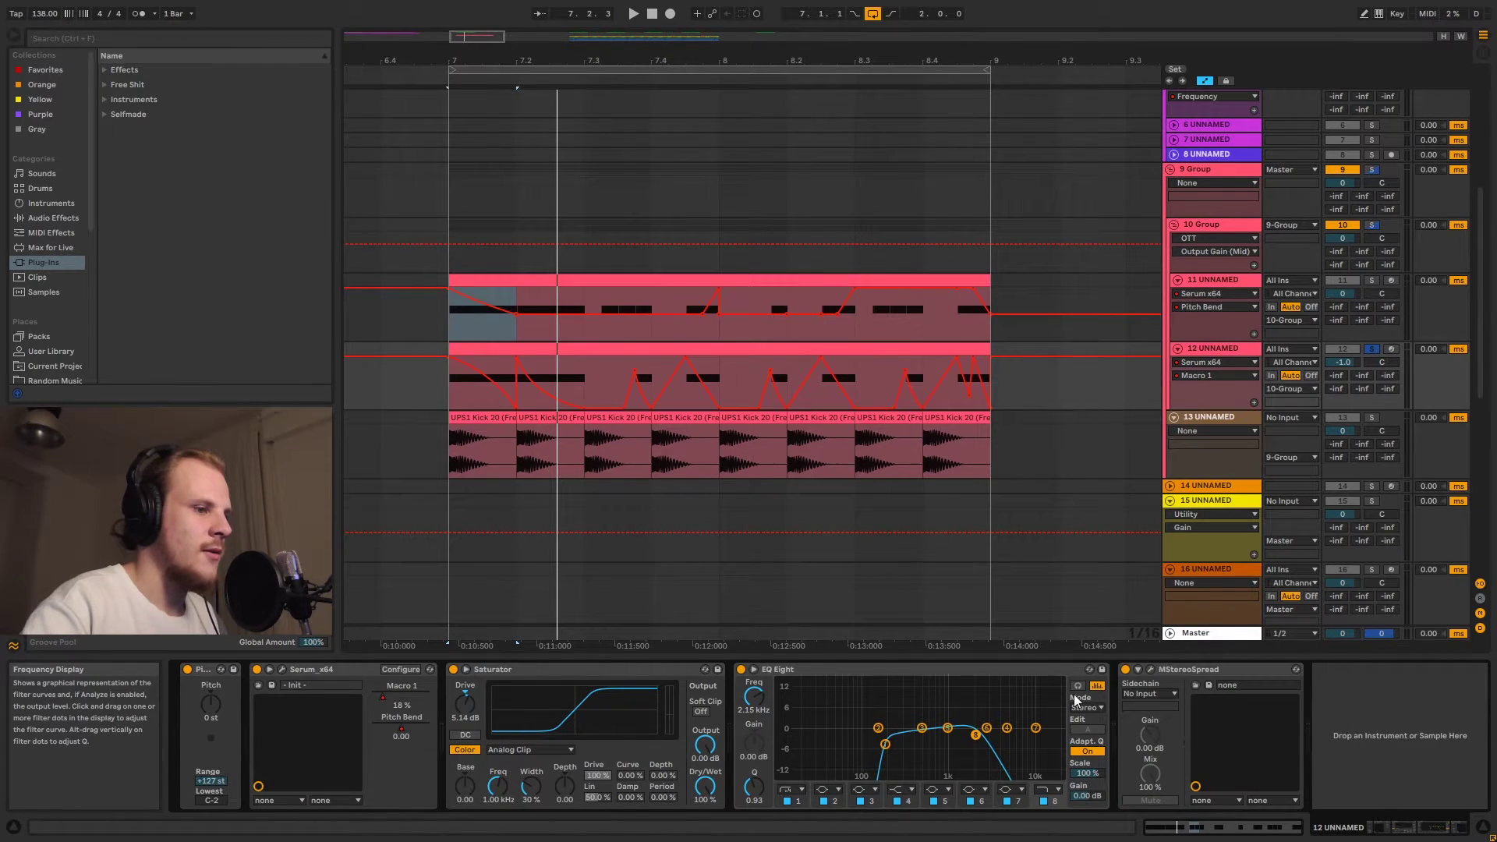
- Show MStereoSpread's Widening (-60%) in track 12's automation lane and listen to it
click(1152, 669)
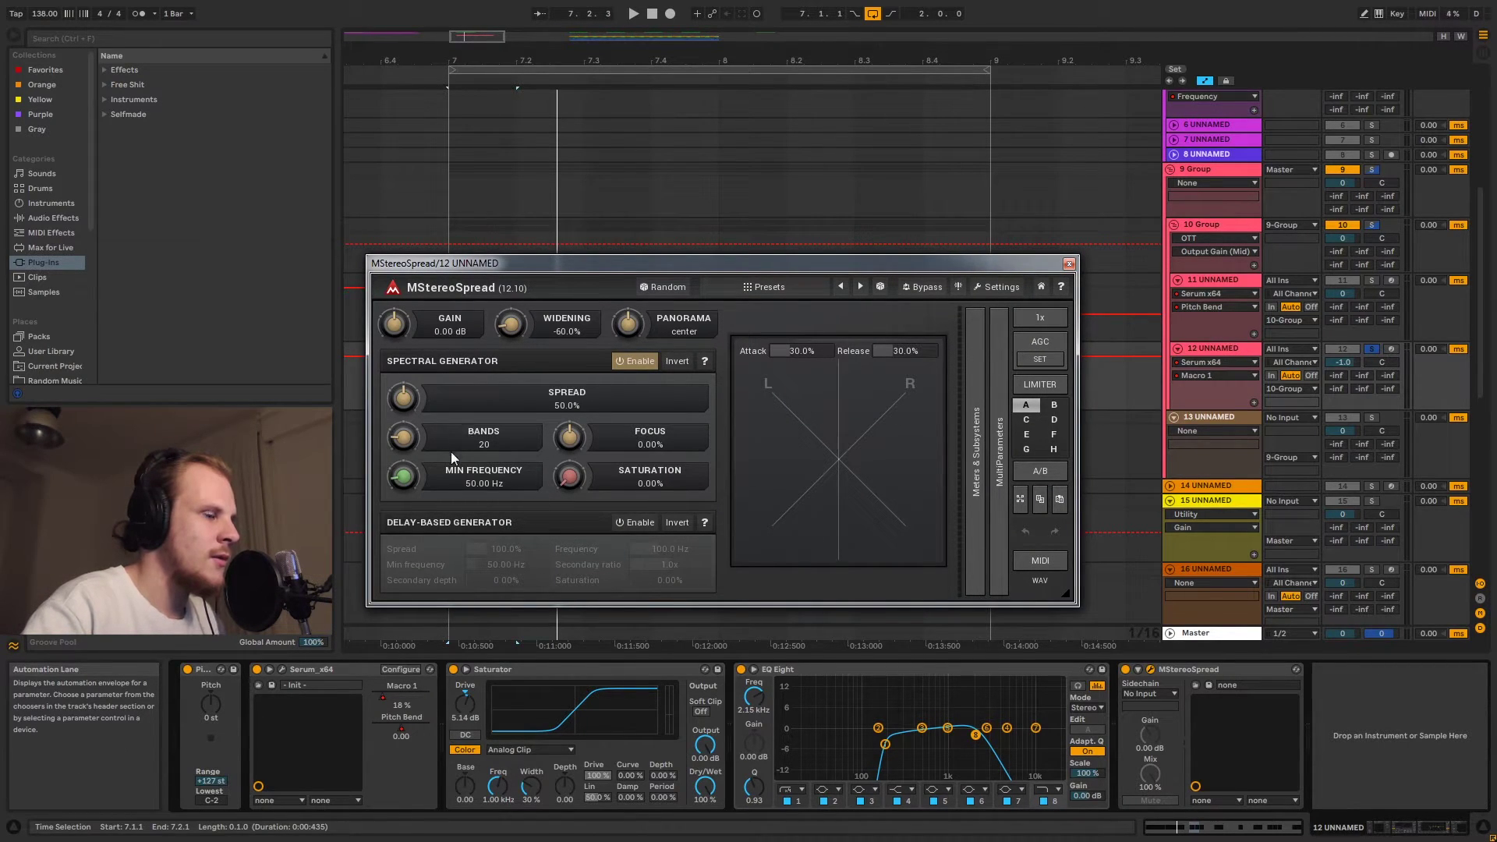
click(513, 324)
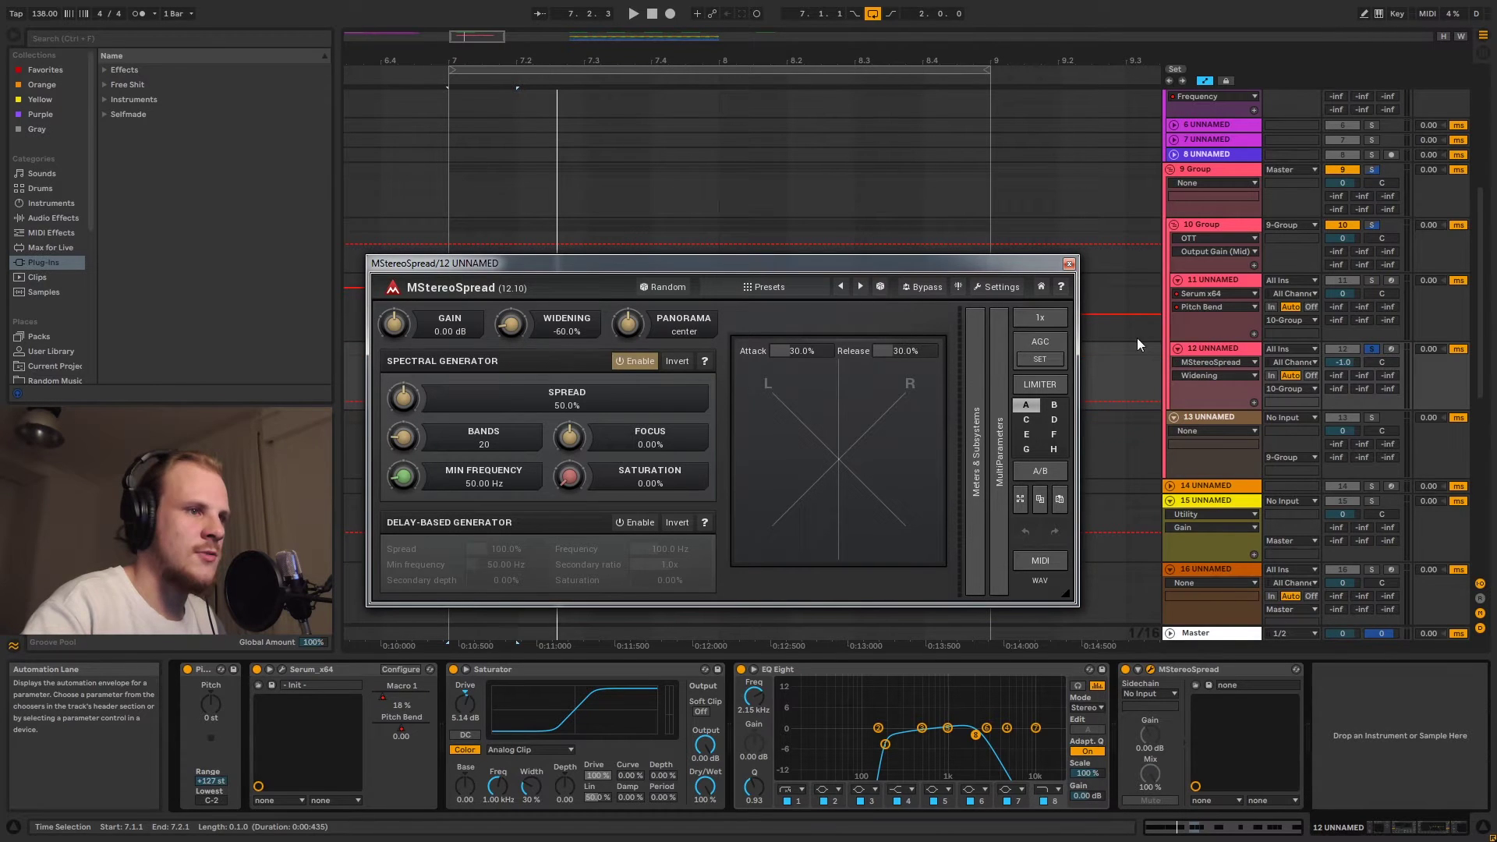
key(space)
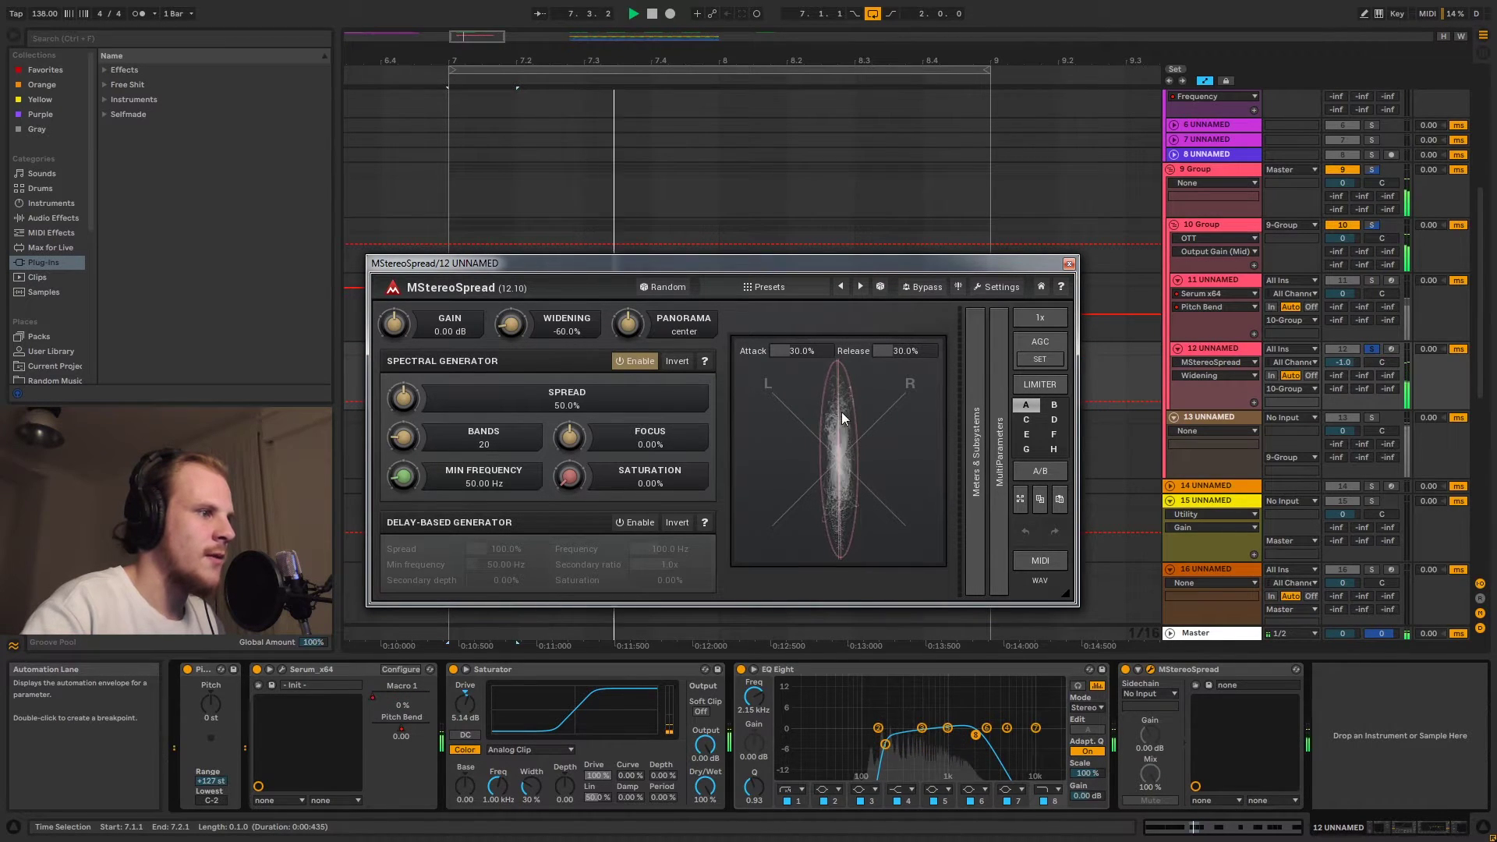
key(space)
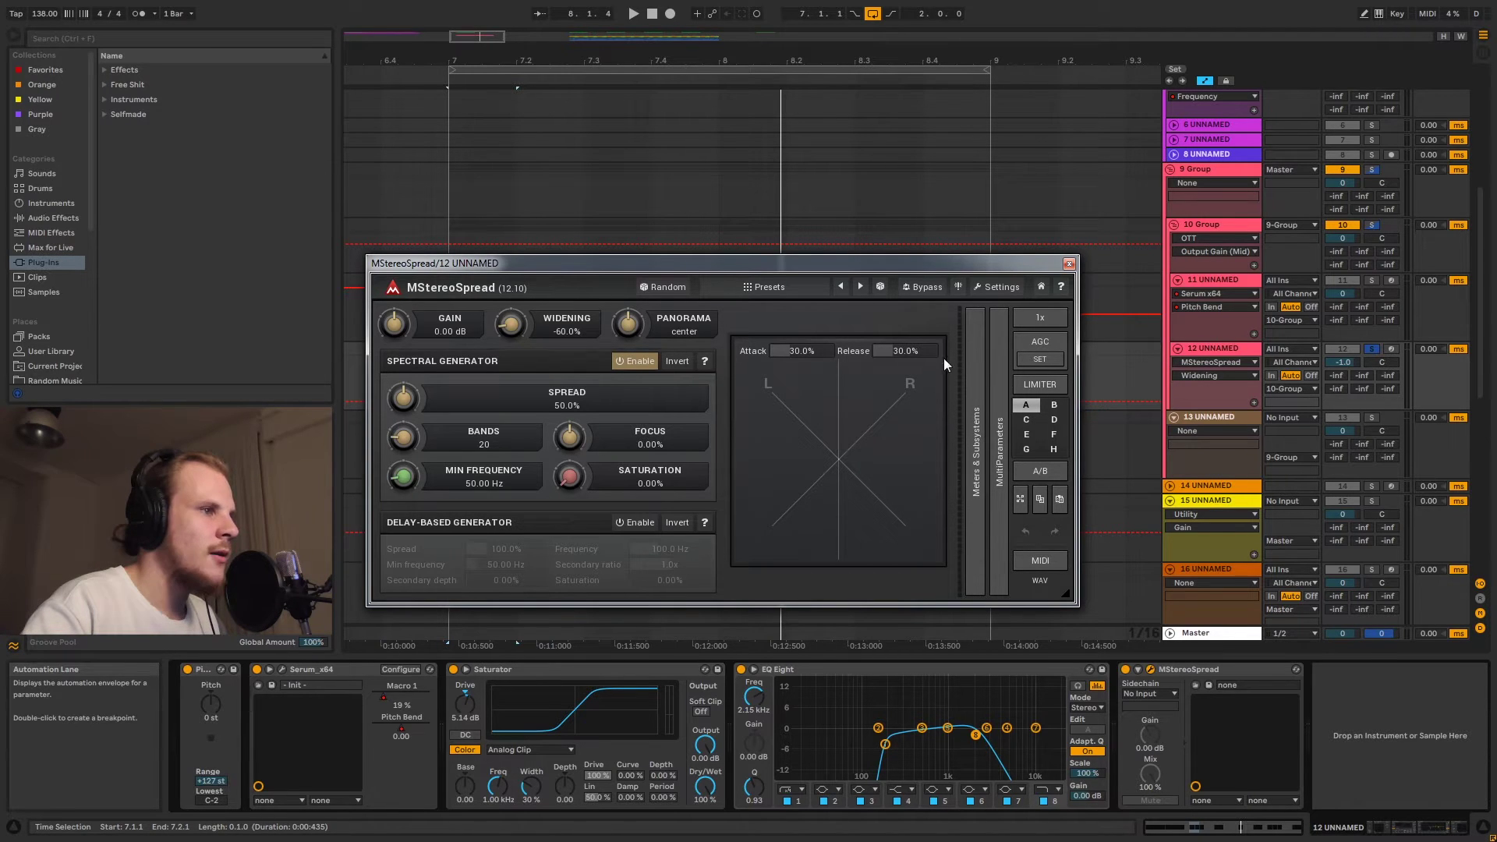
click(1069, 265)
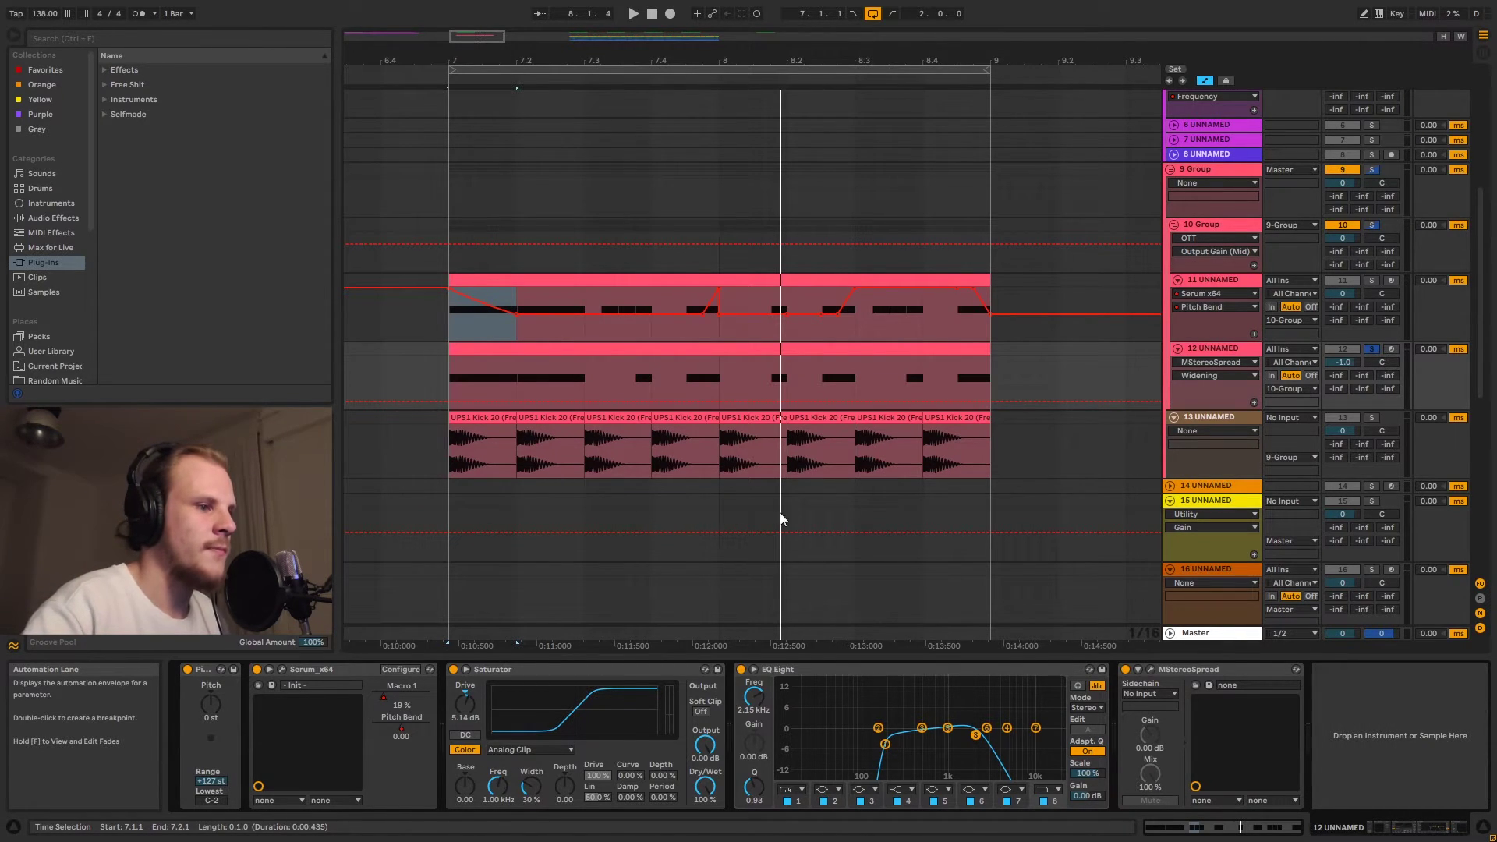
click(1151, 669)
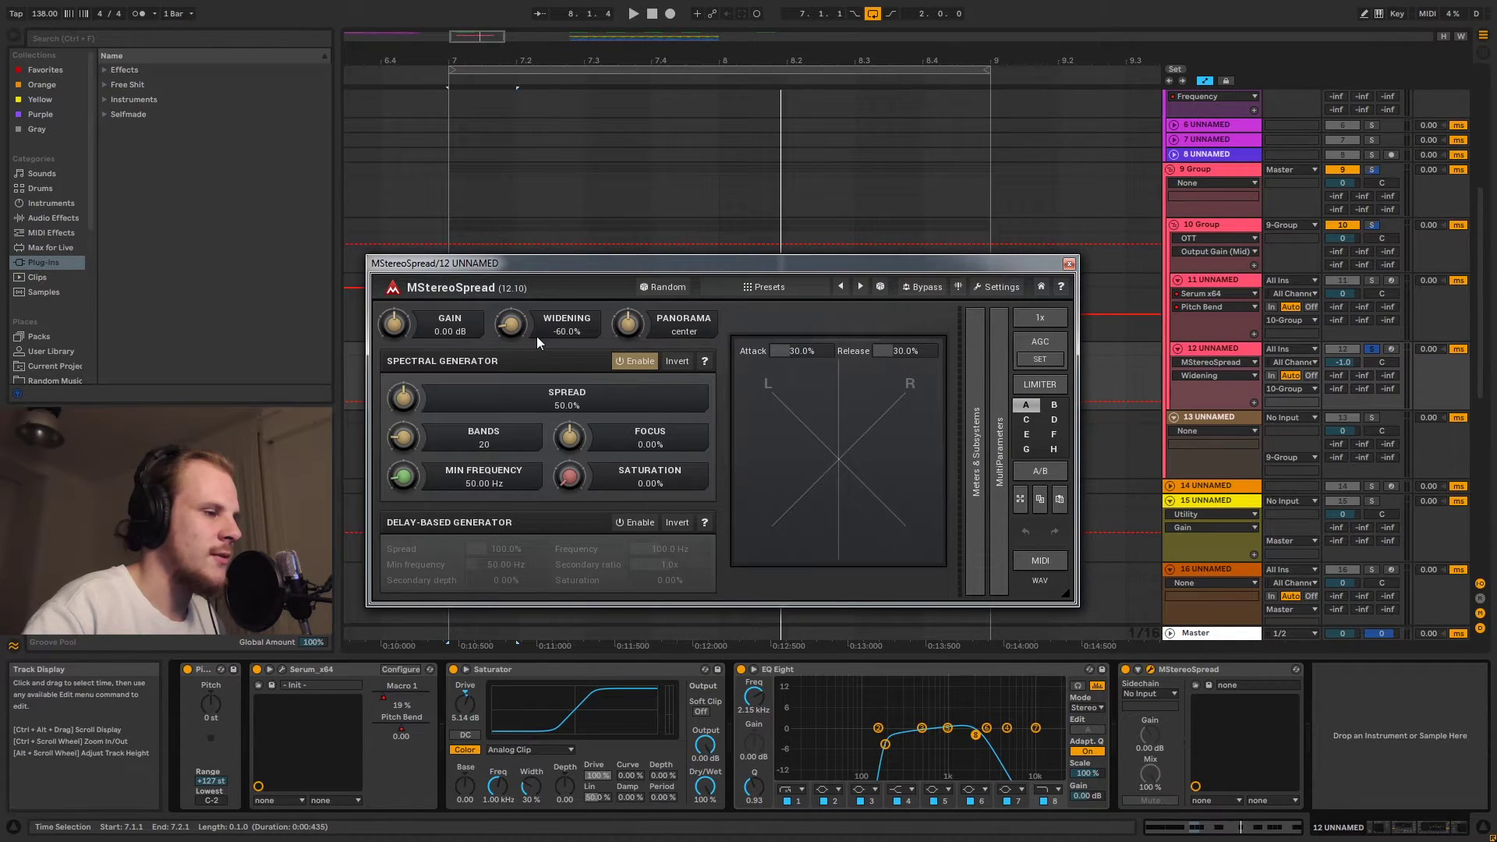
click(1069, 264)
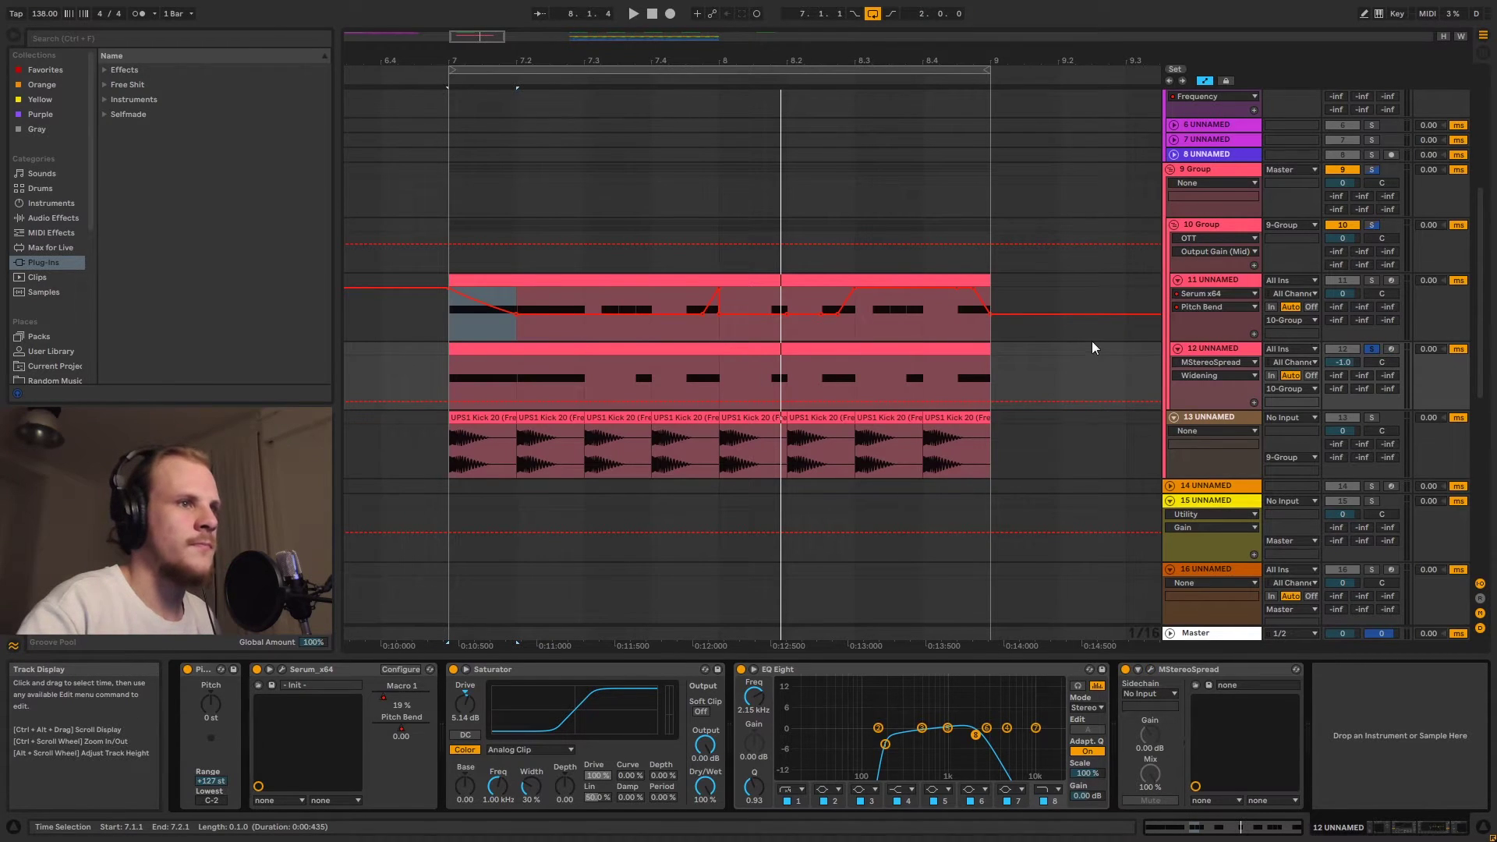
- Play from bar 7 with 10 Group soloed, comparing OTT off and back on
click(1230, 223)
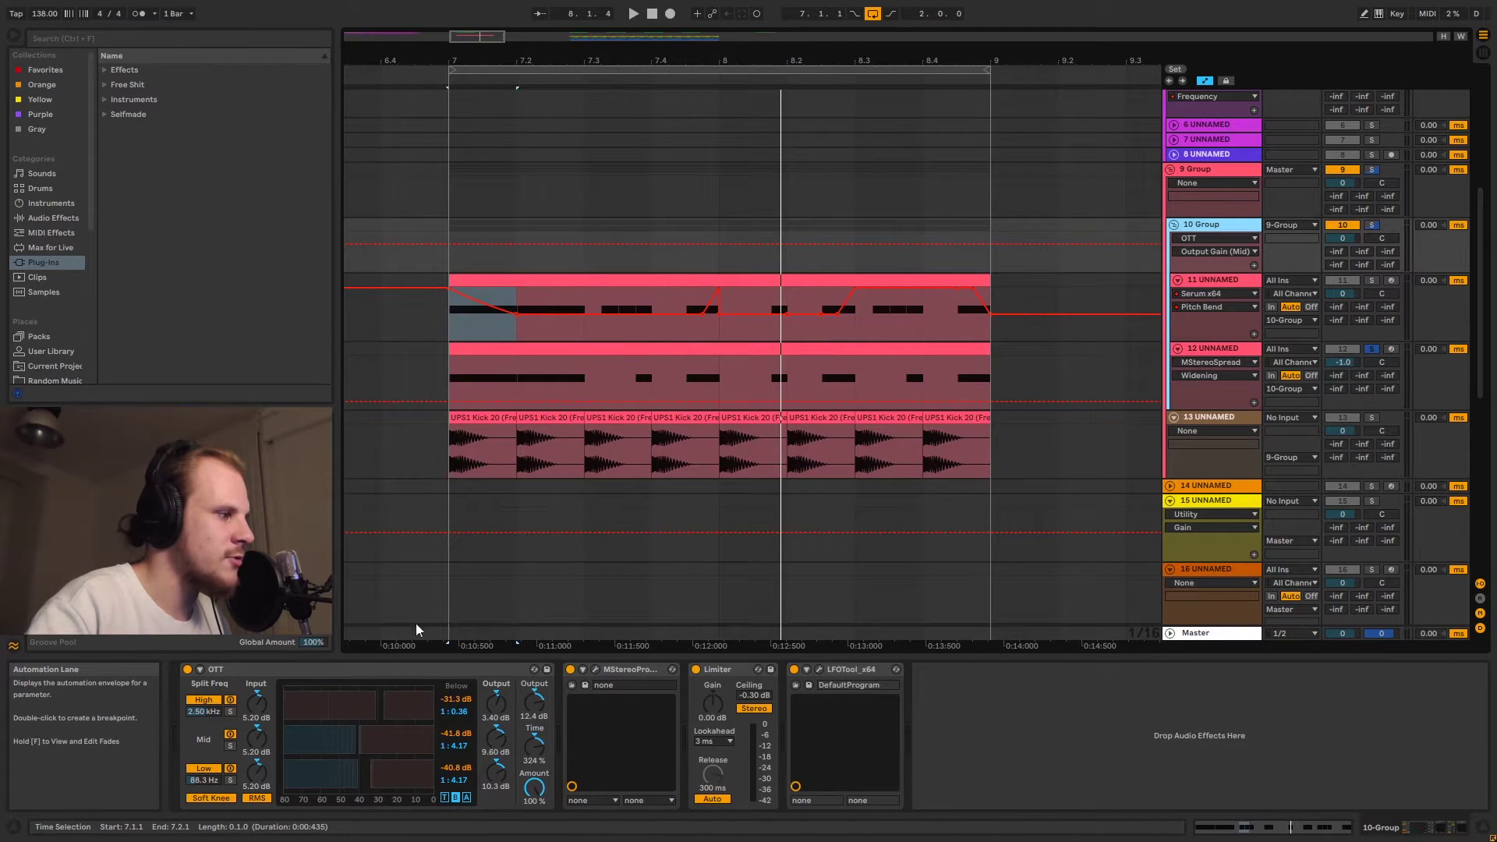
click(283, 672)
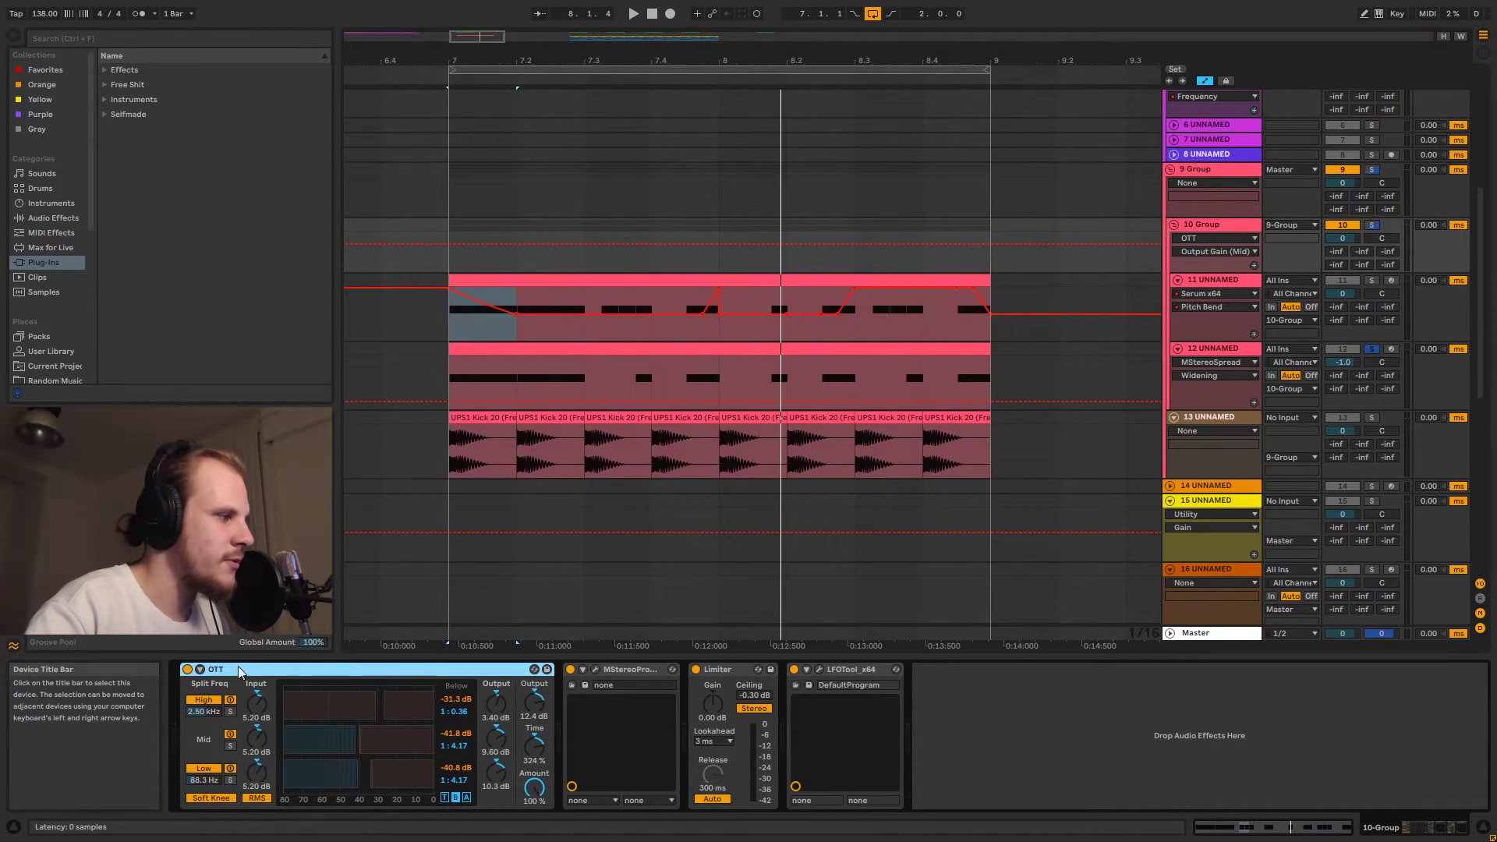
click(445, 233)
key(space)
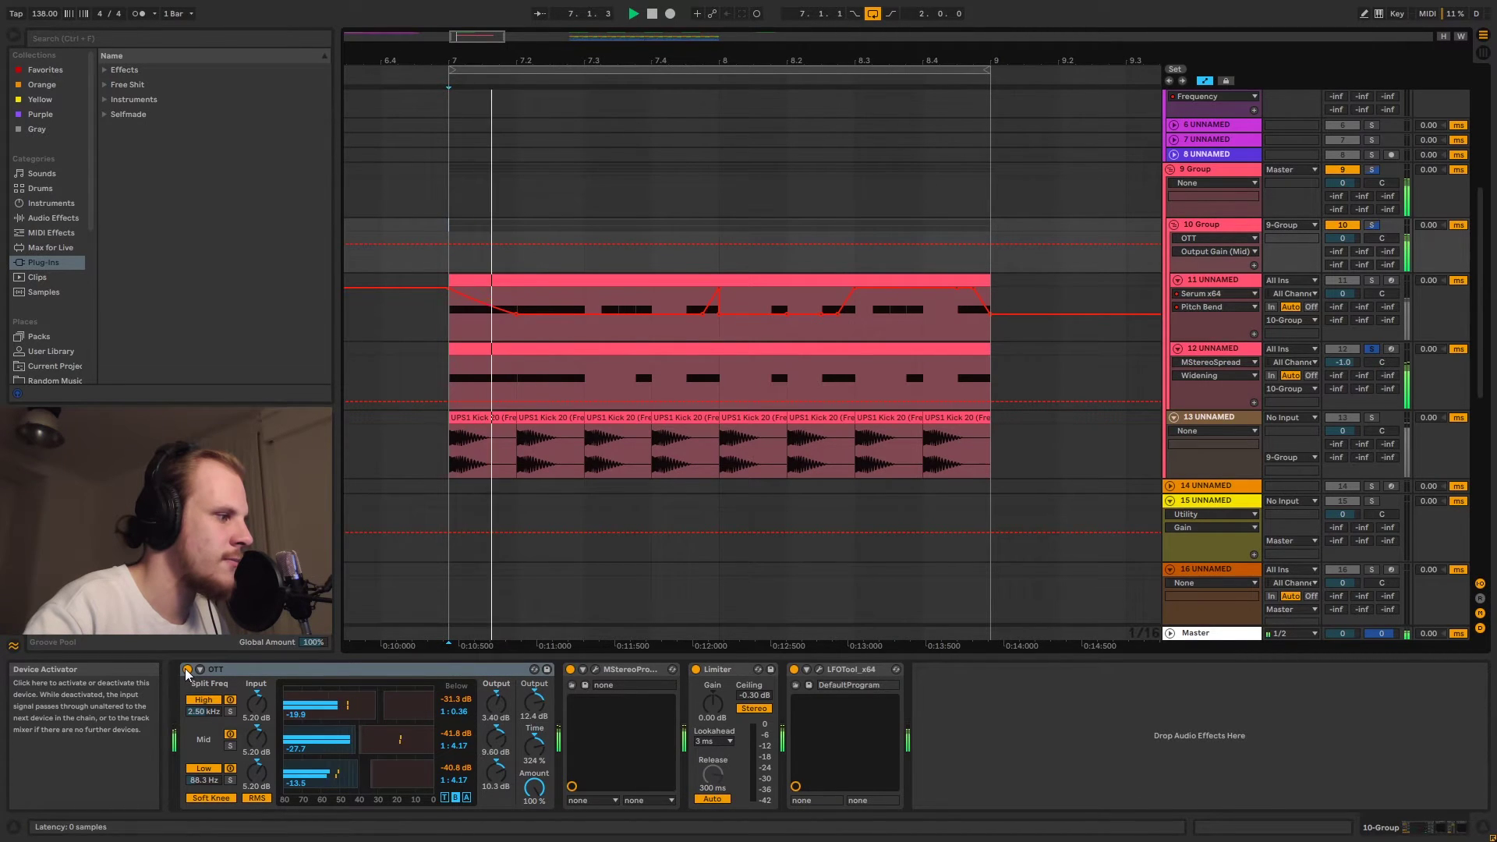
click(187, 670)
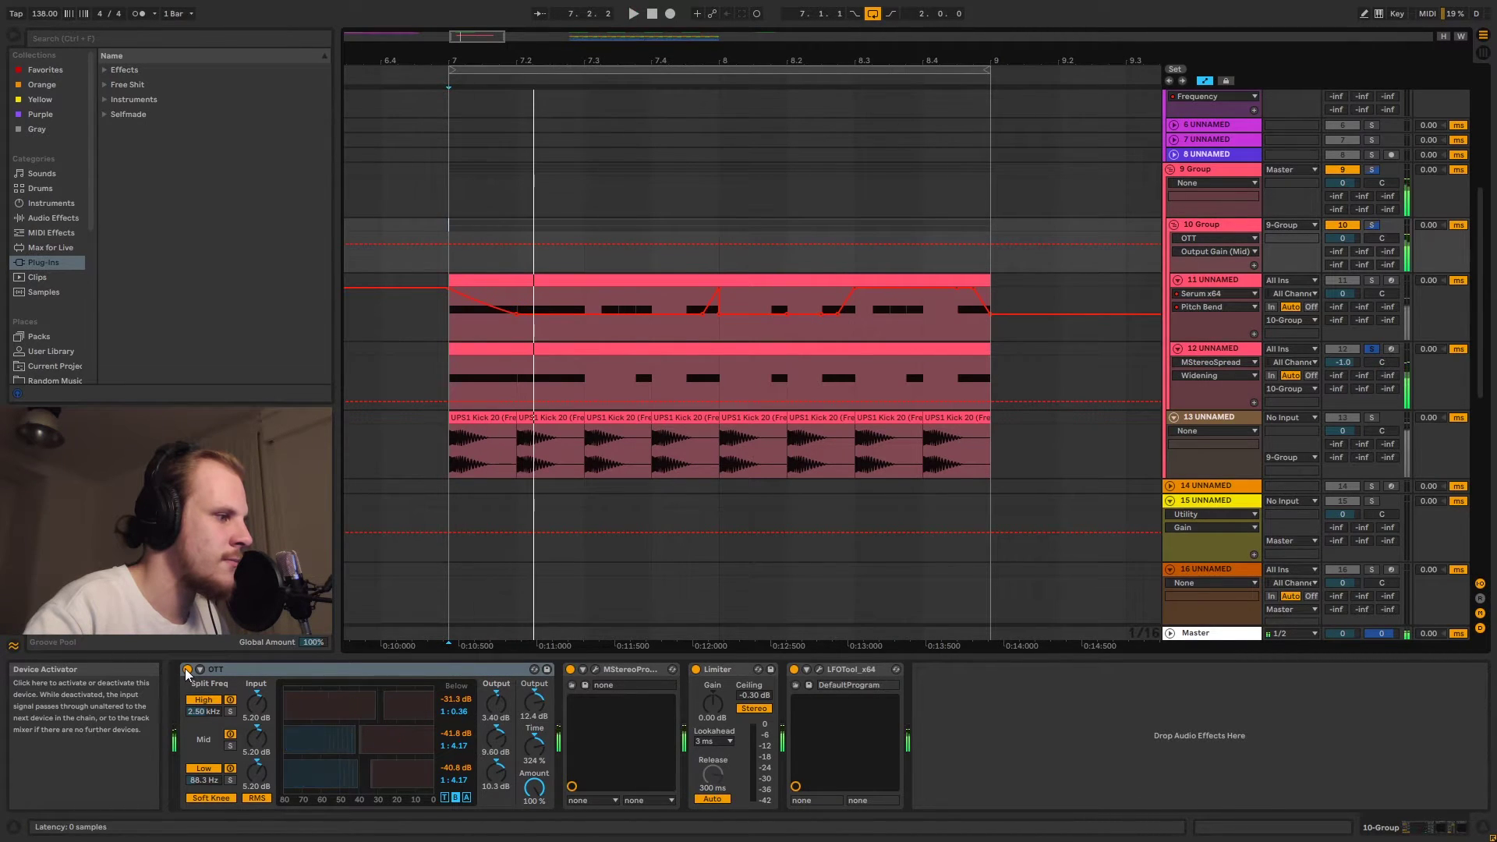
click(1372, 228)
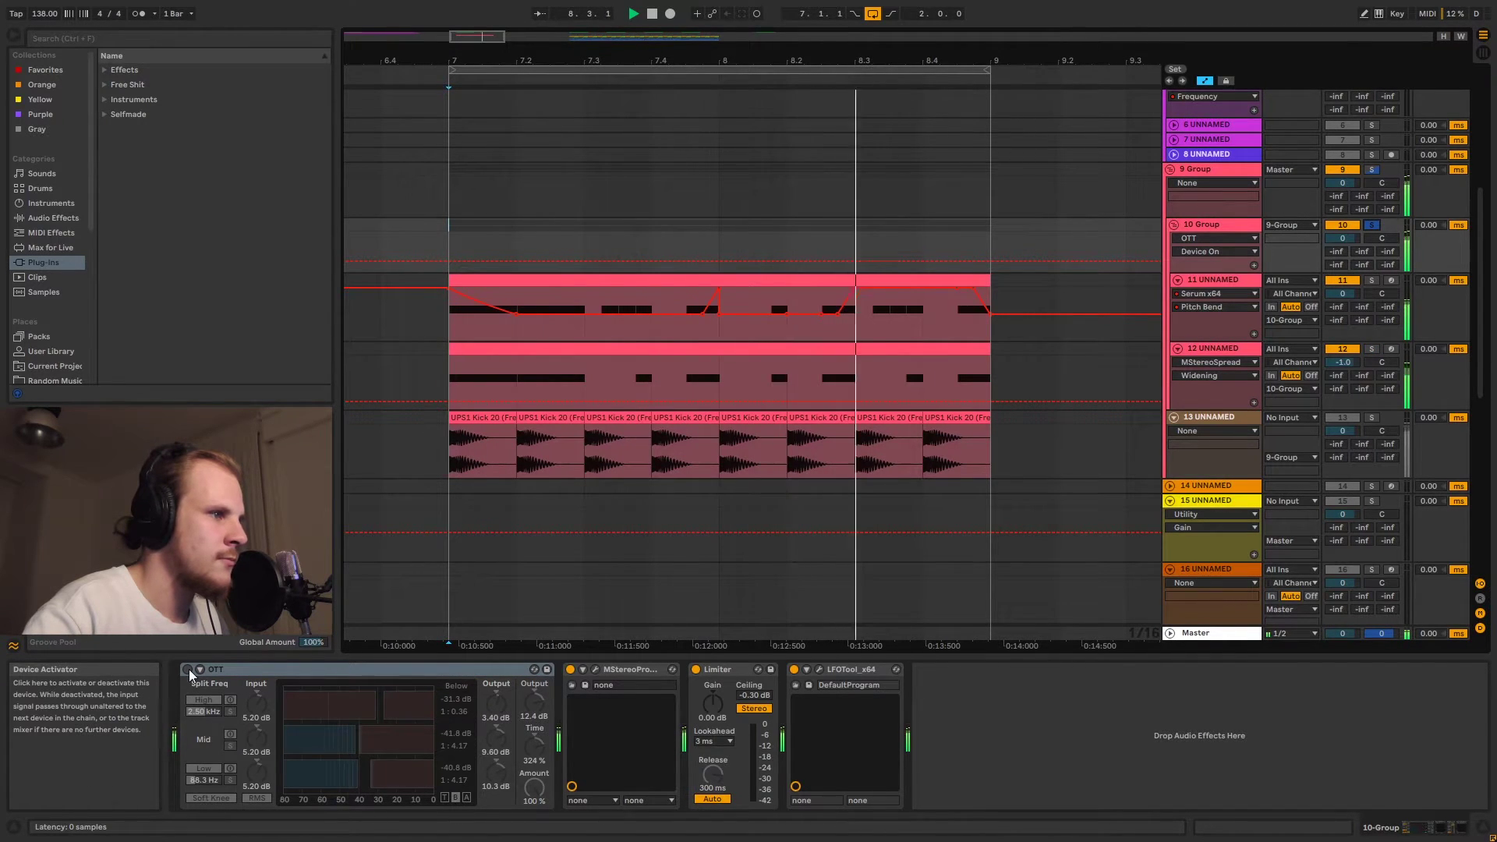
click(188, 670)
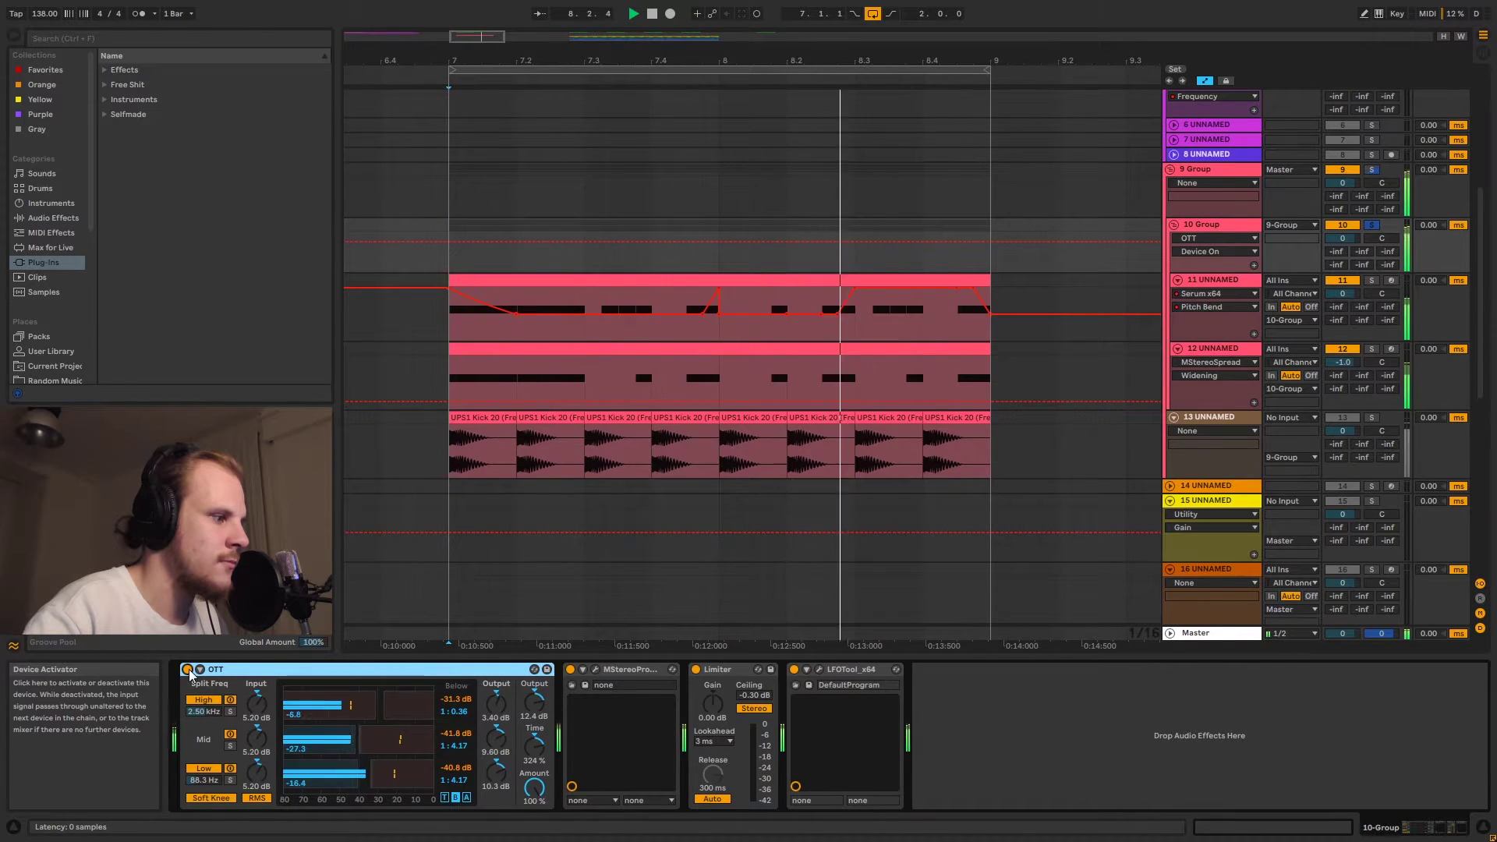
key(space)
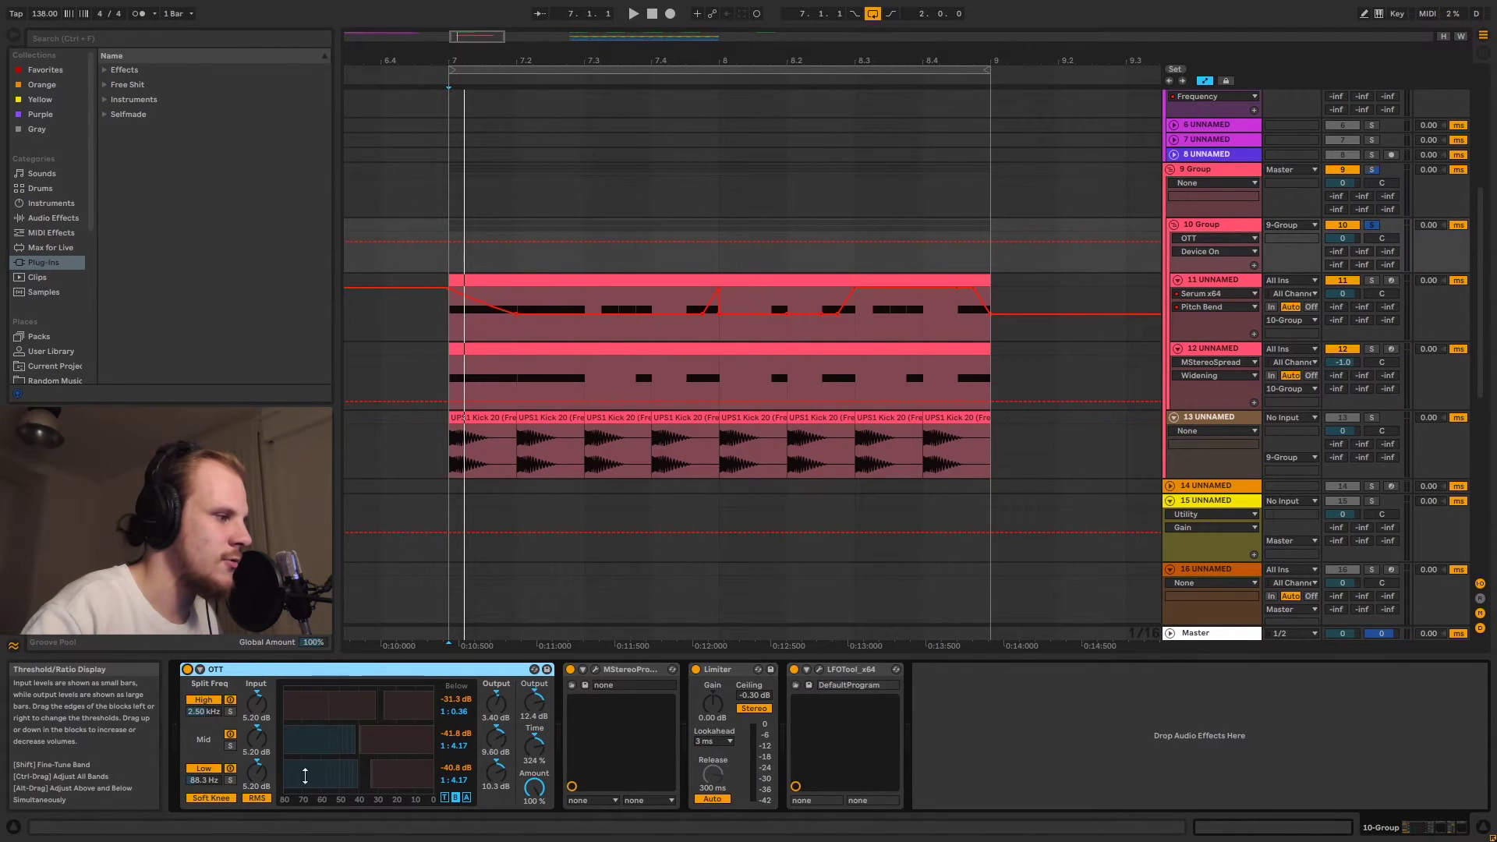
- Cycle OTT's Edit Mode through above-threshold, time and below-threshold settings
click(466, 797)
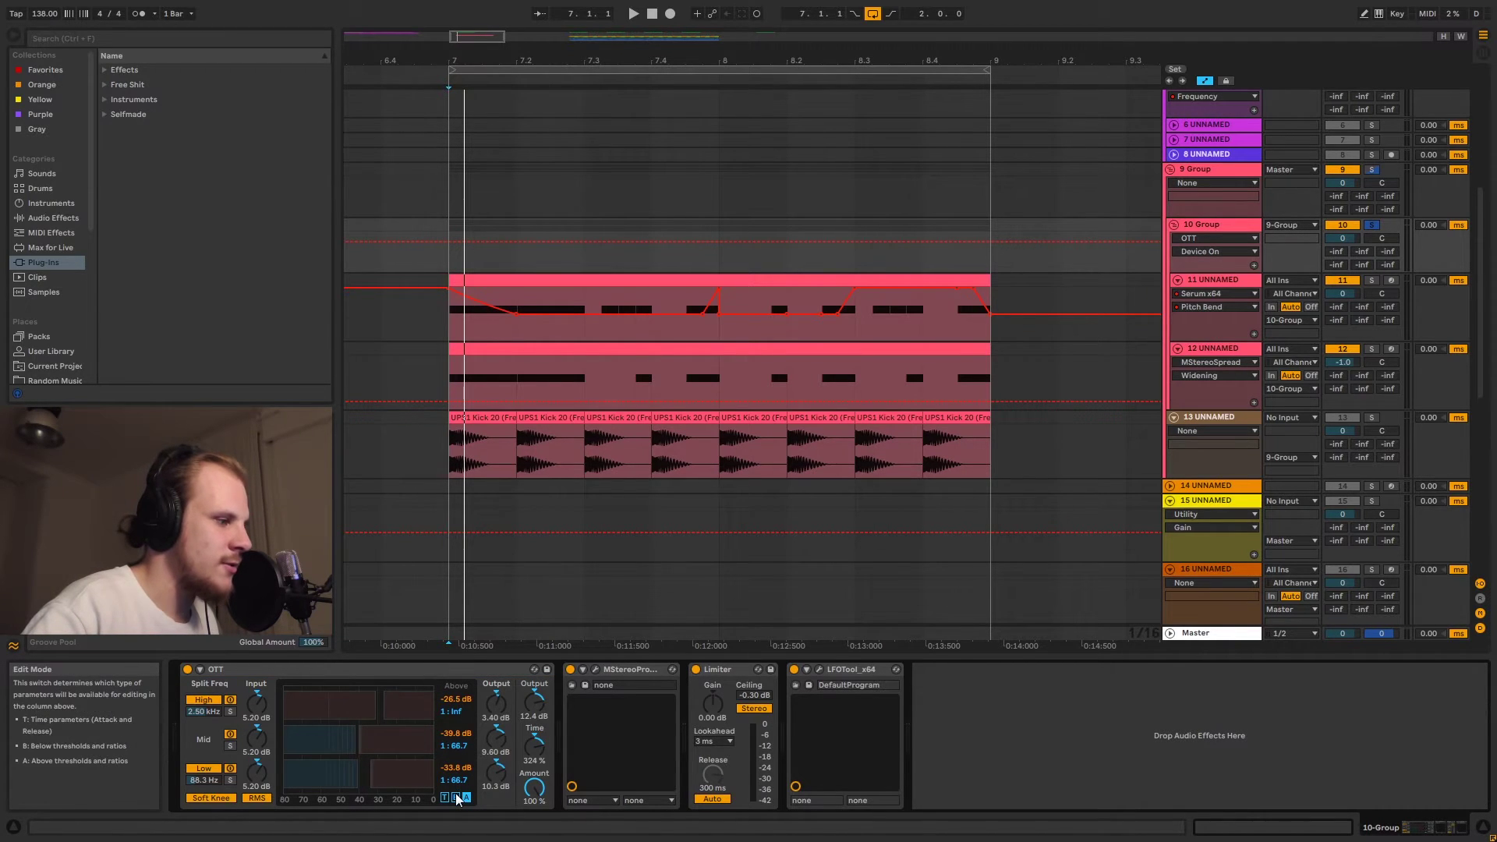
click(446, 797)
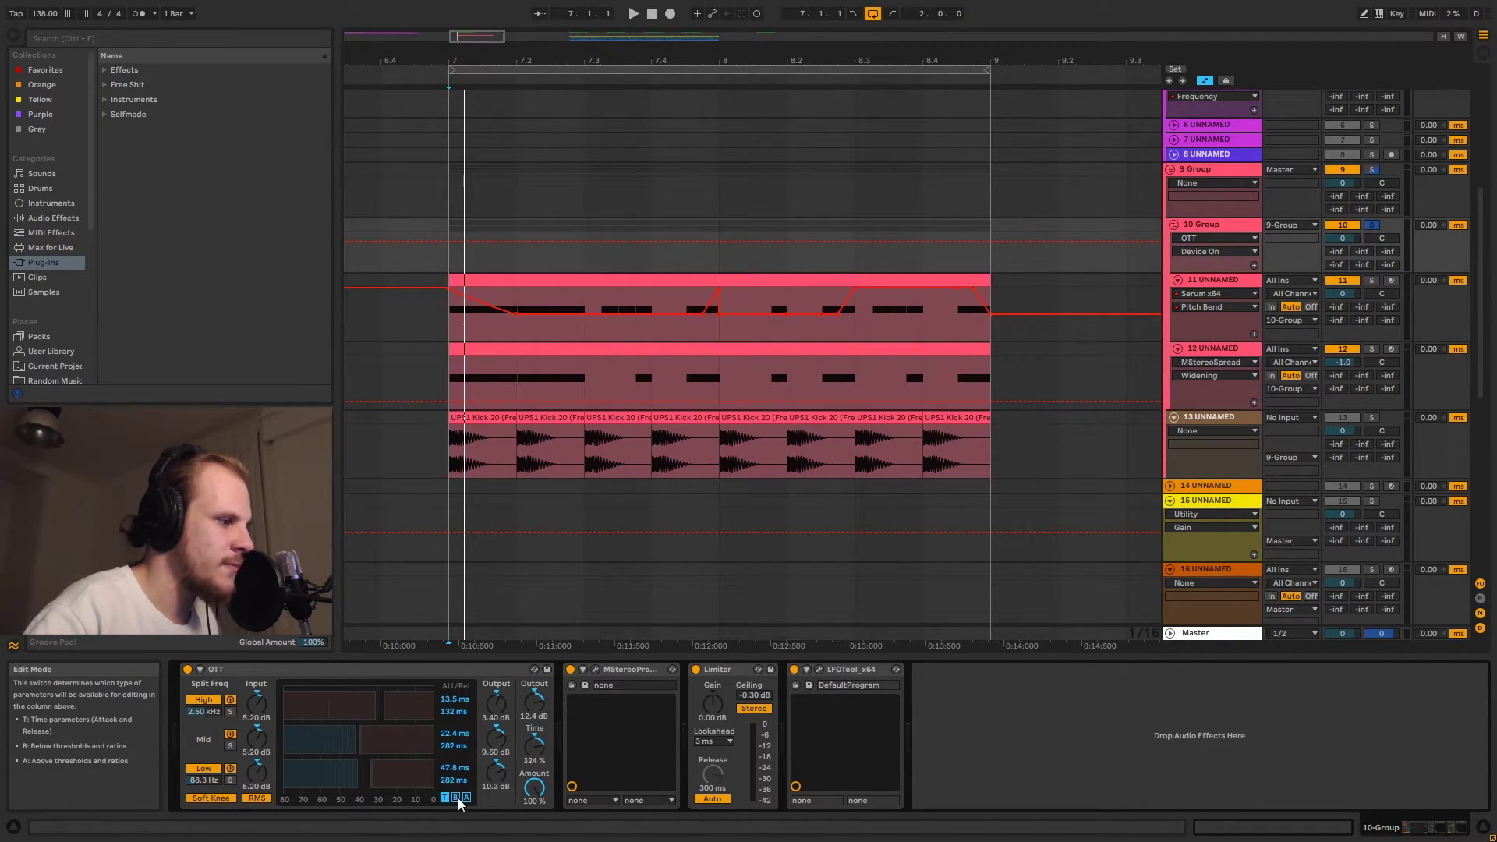
click(456, 798)
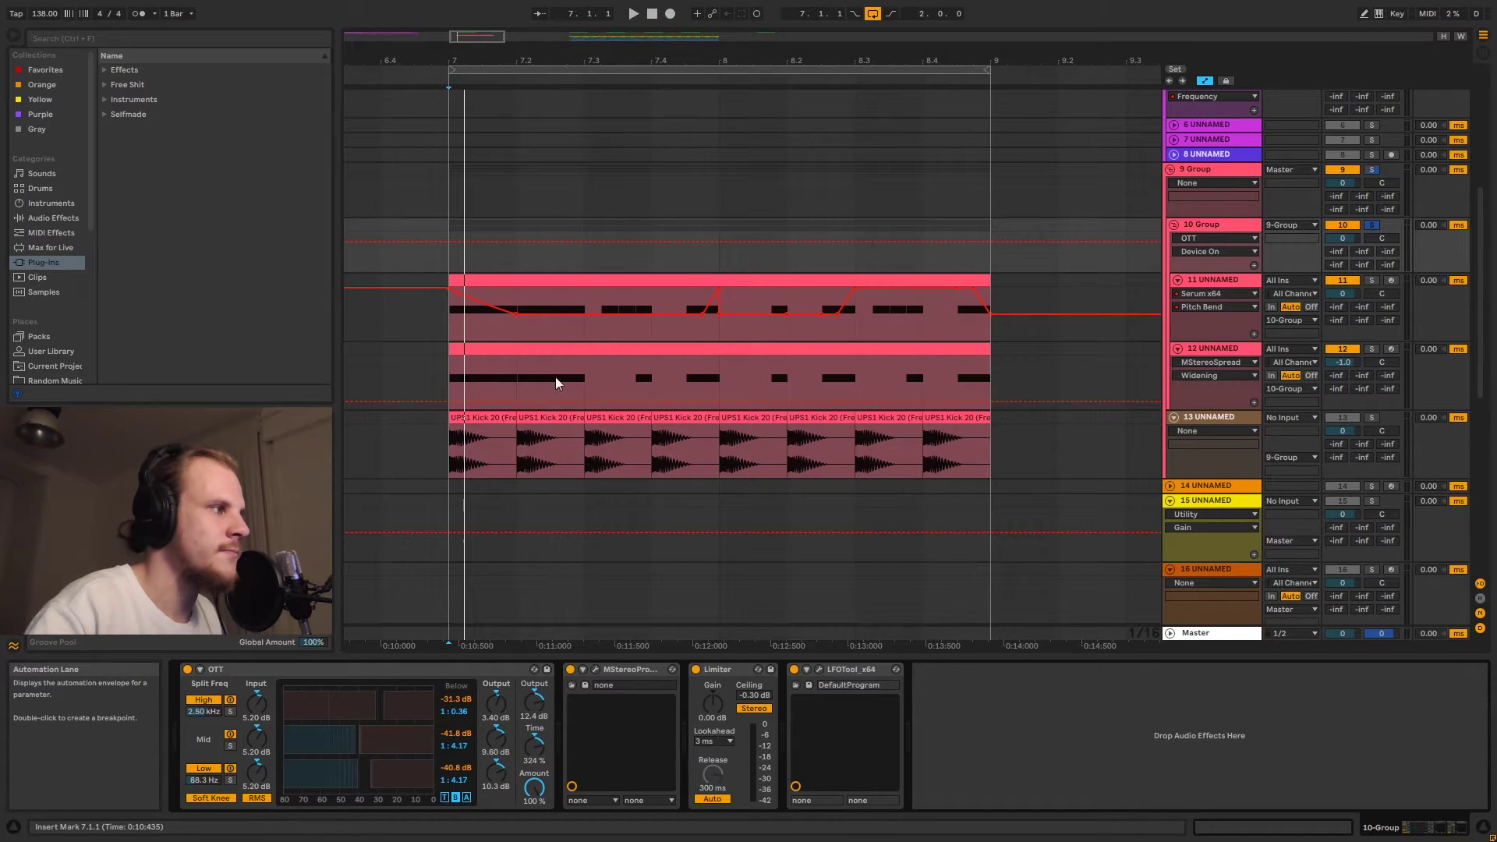
click(473, 669)
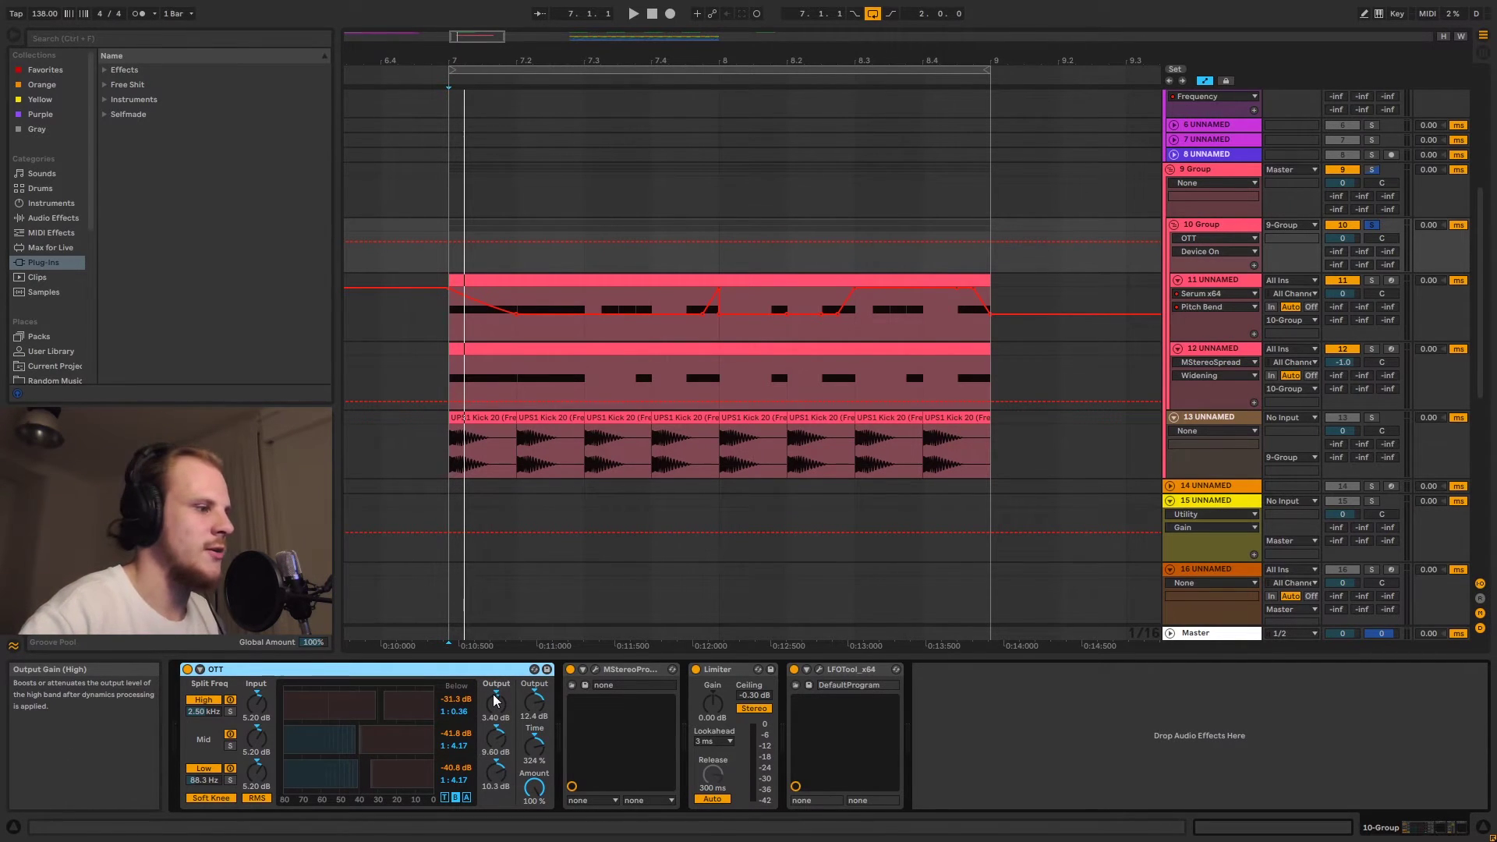
- Open MStereoProcessor and turn the BASS band widening down to Mono
click(597, 668)
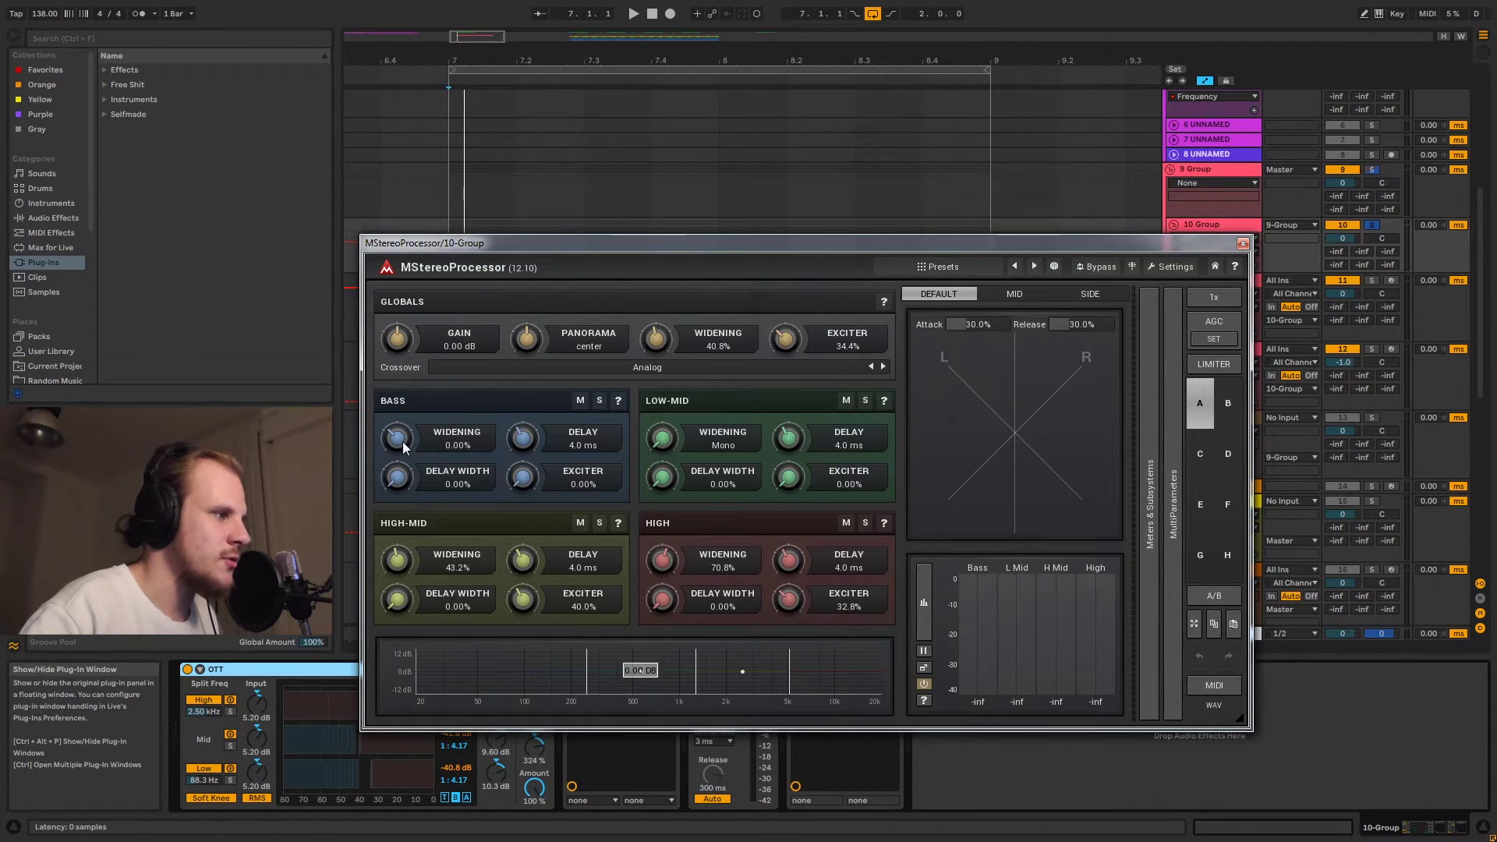
drag(402, 441, 403, 499)
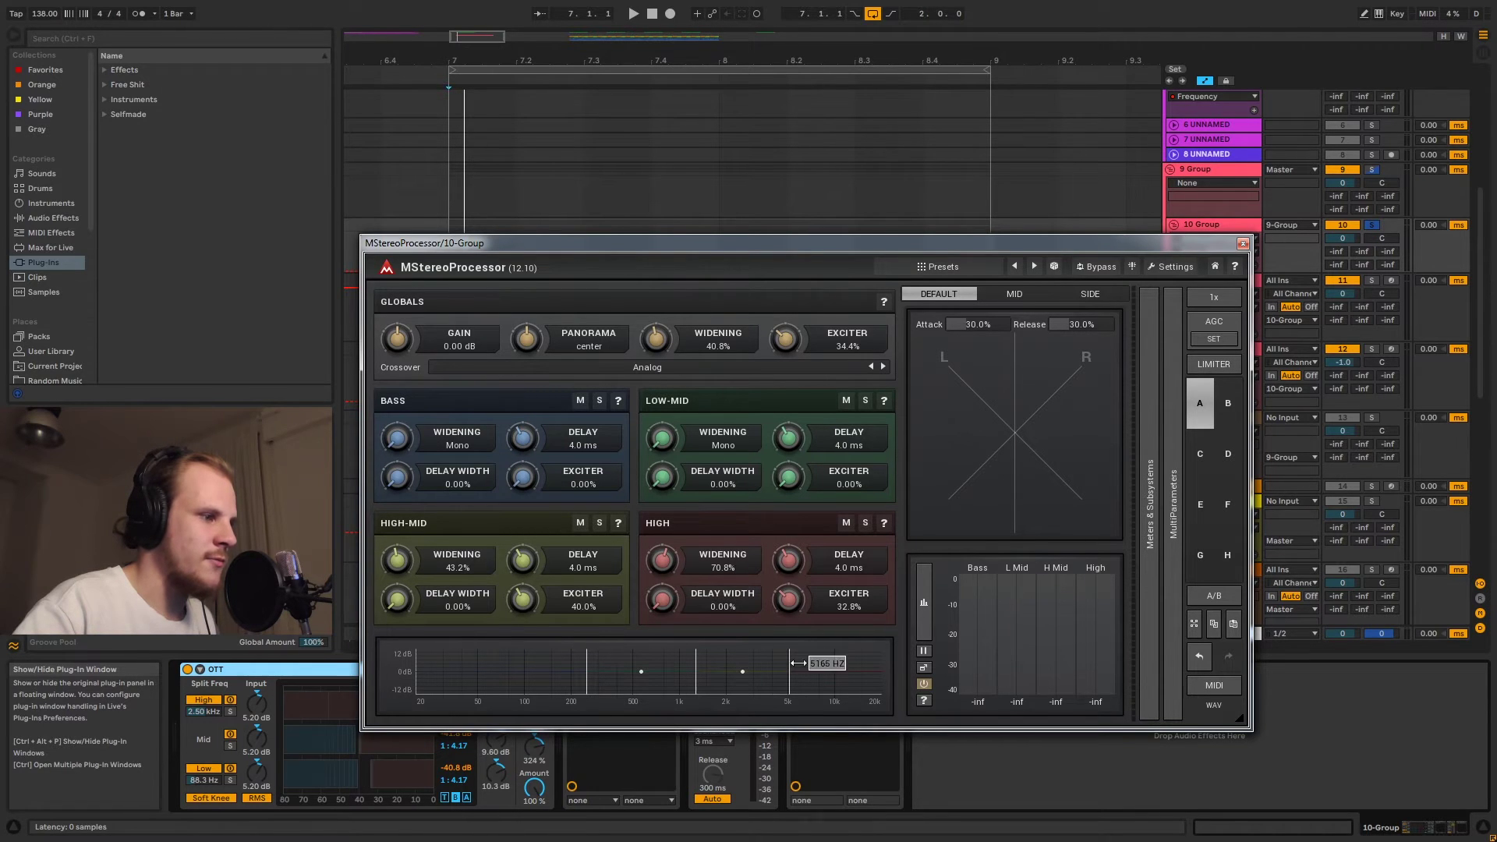
- Play the loop from bar 7 to hear the mono bass band, then stop
click(452, 174)
key(space)
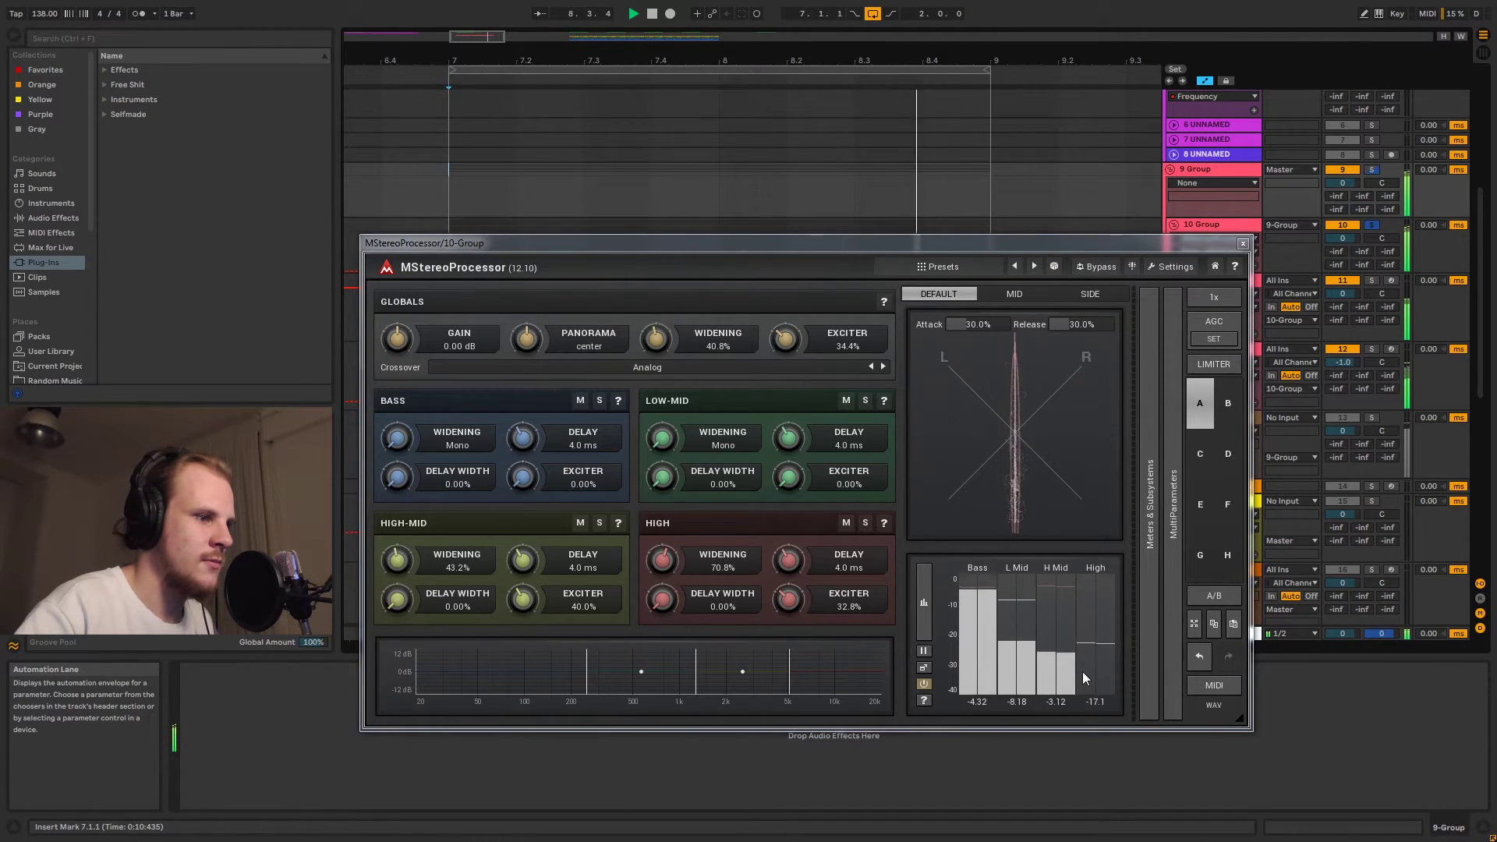
key(space)
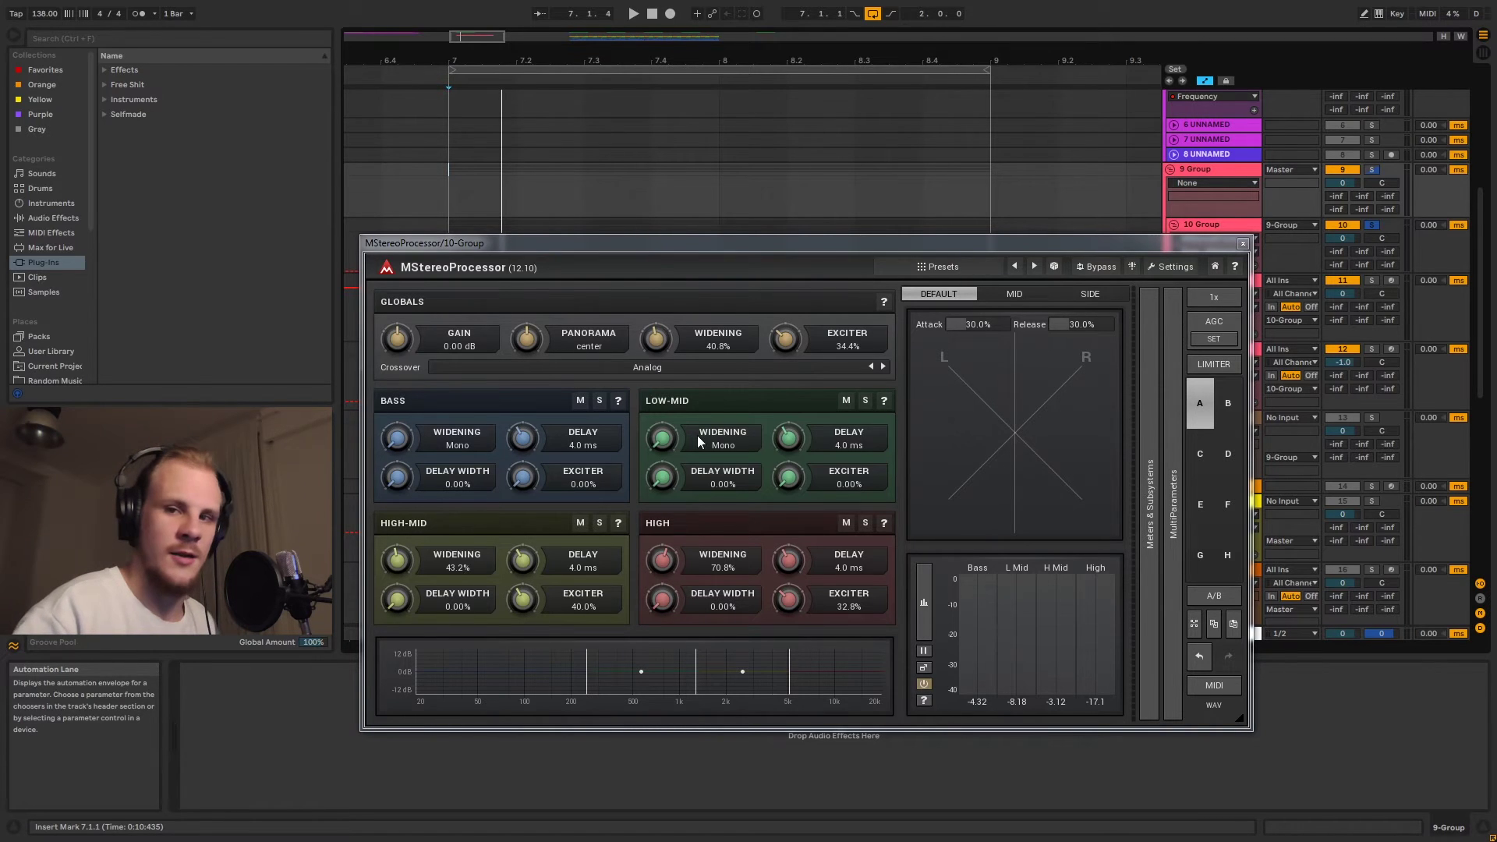
- Close MStereoProcessor, play the 10 Group from bar 7, and open its LFOTool window
click(1243, 244)
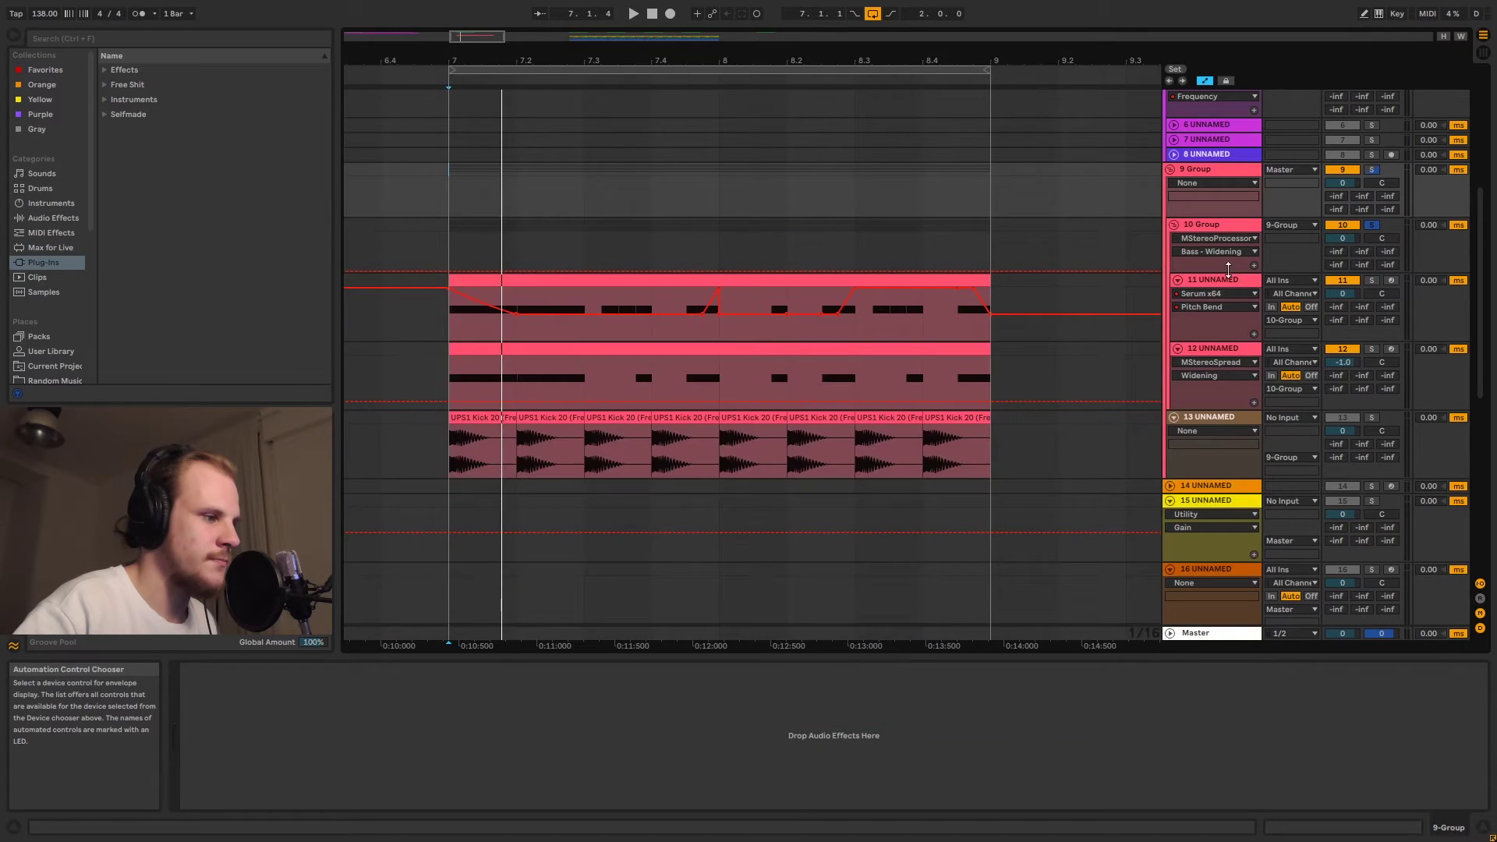
click(1210, 233)
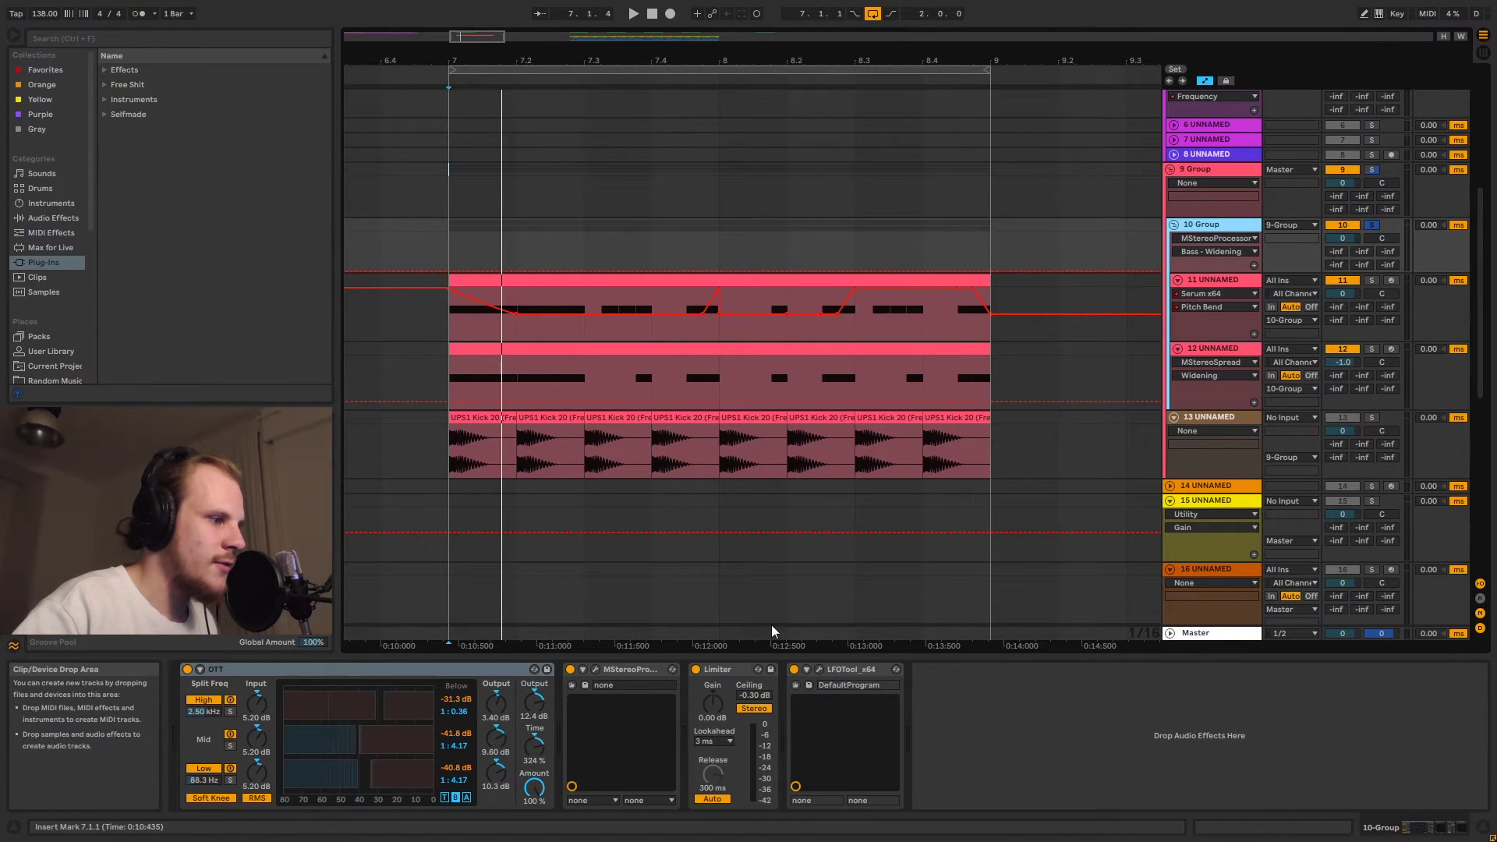
click(727, 669)
click(452, 226)
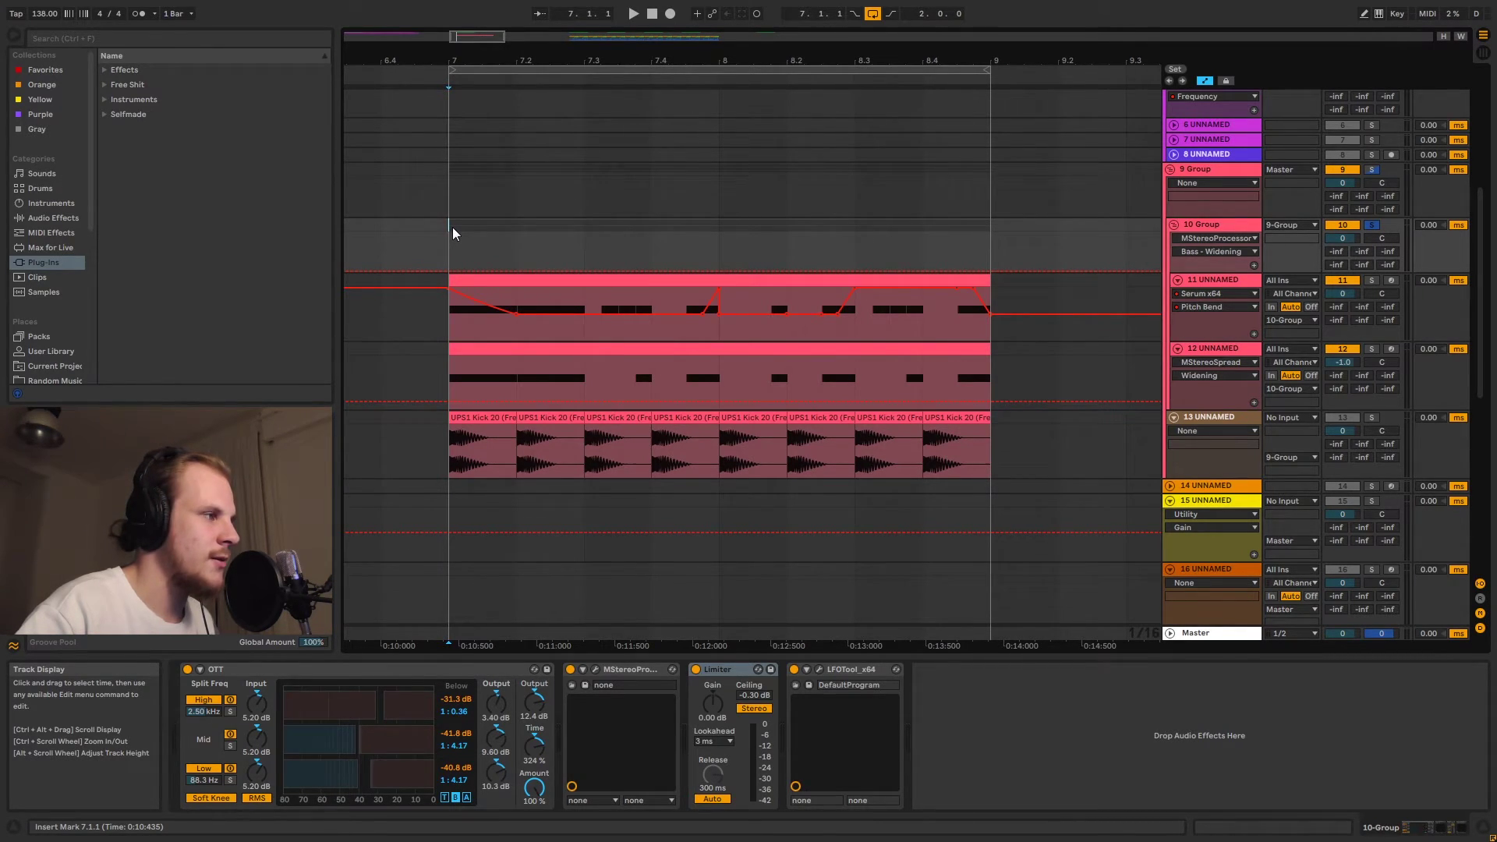
key(space)
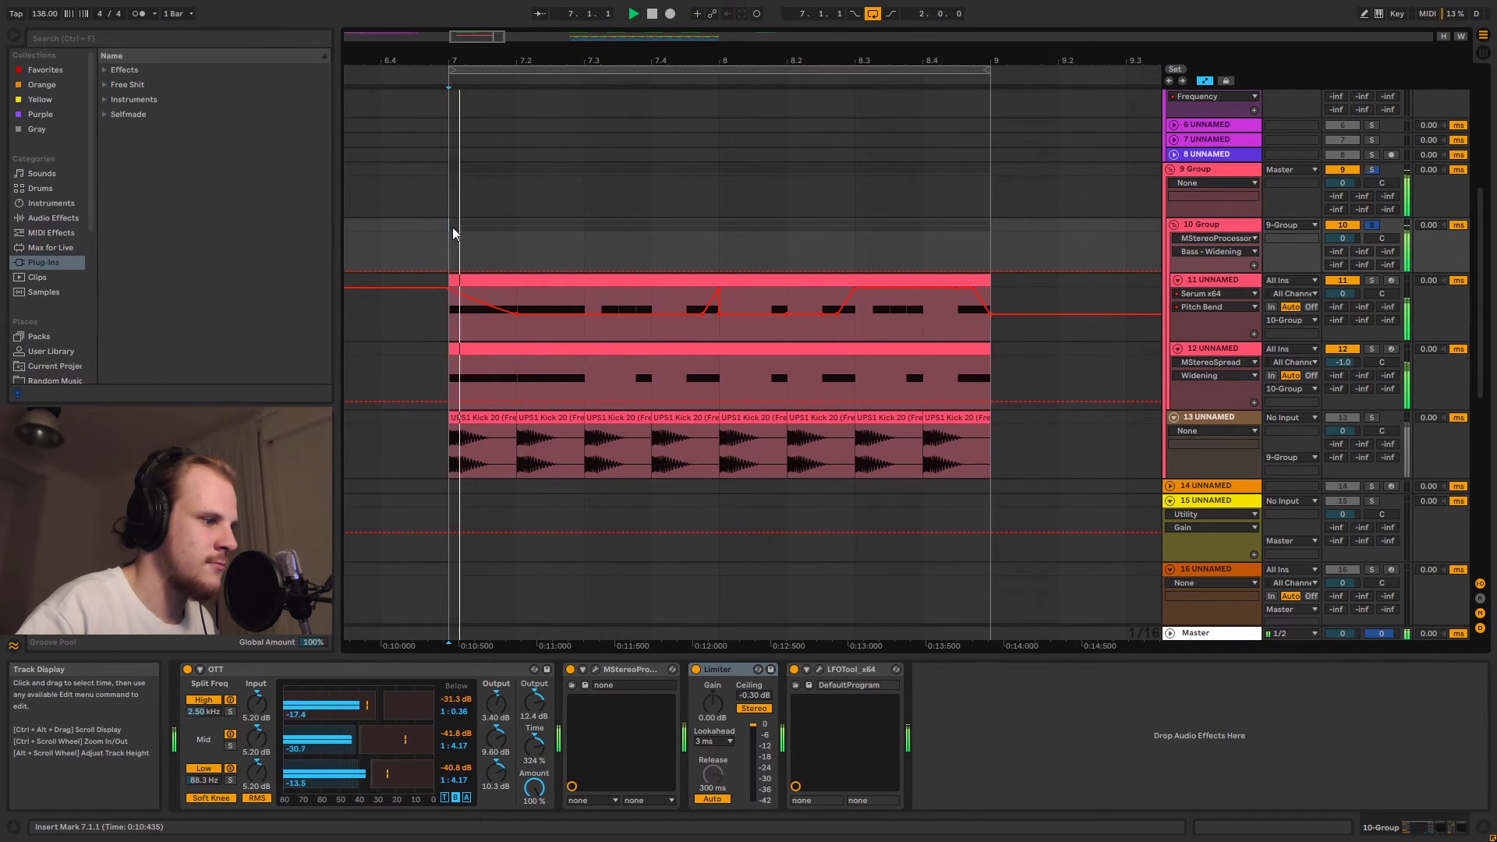
key(space)
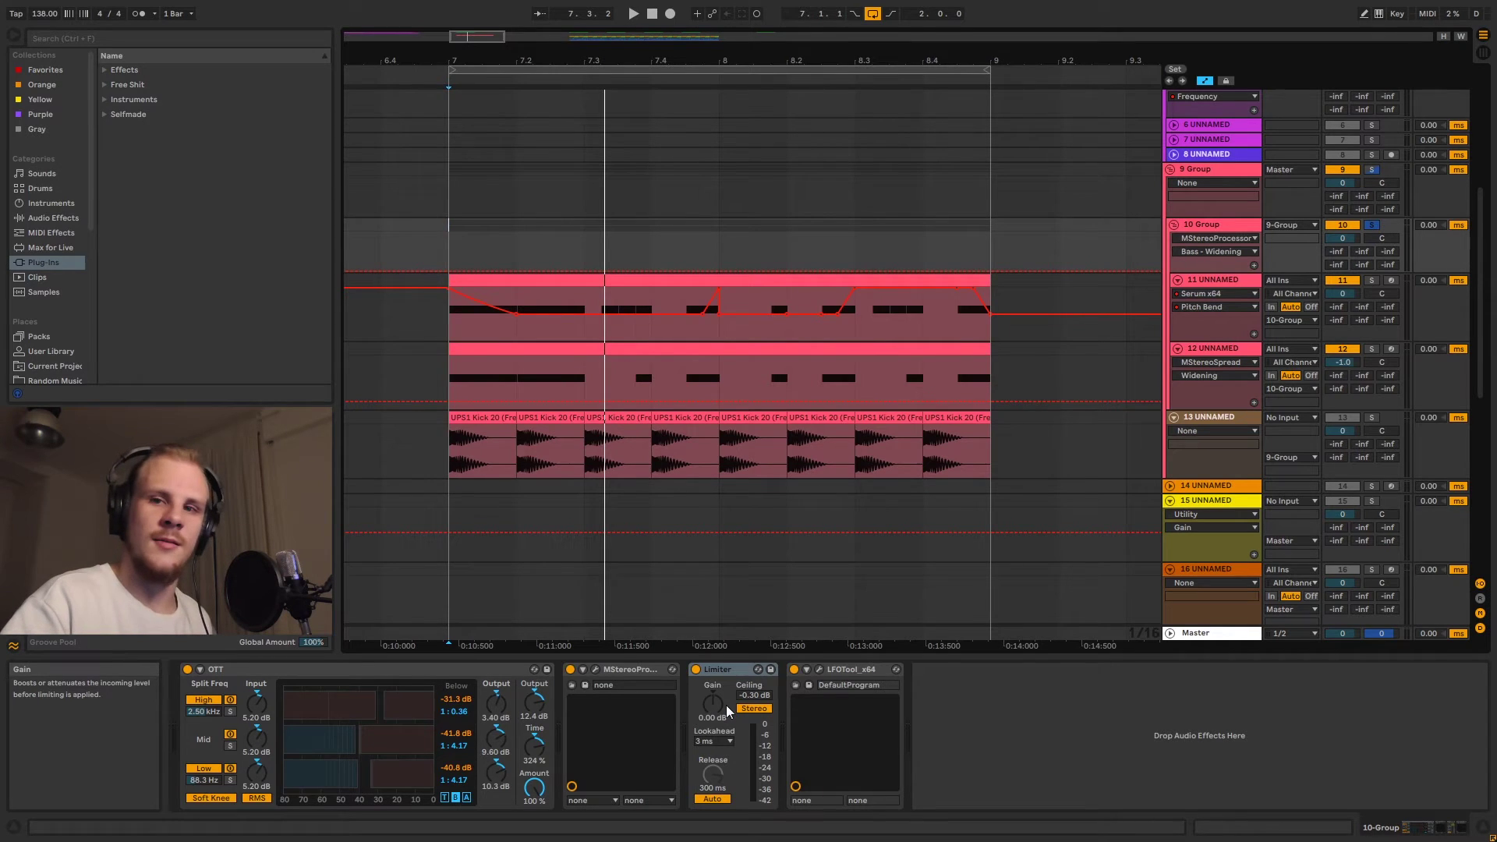
click(819, 669)
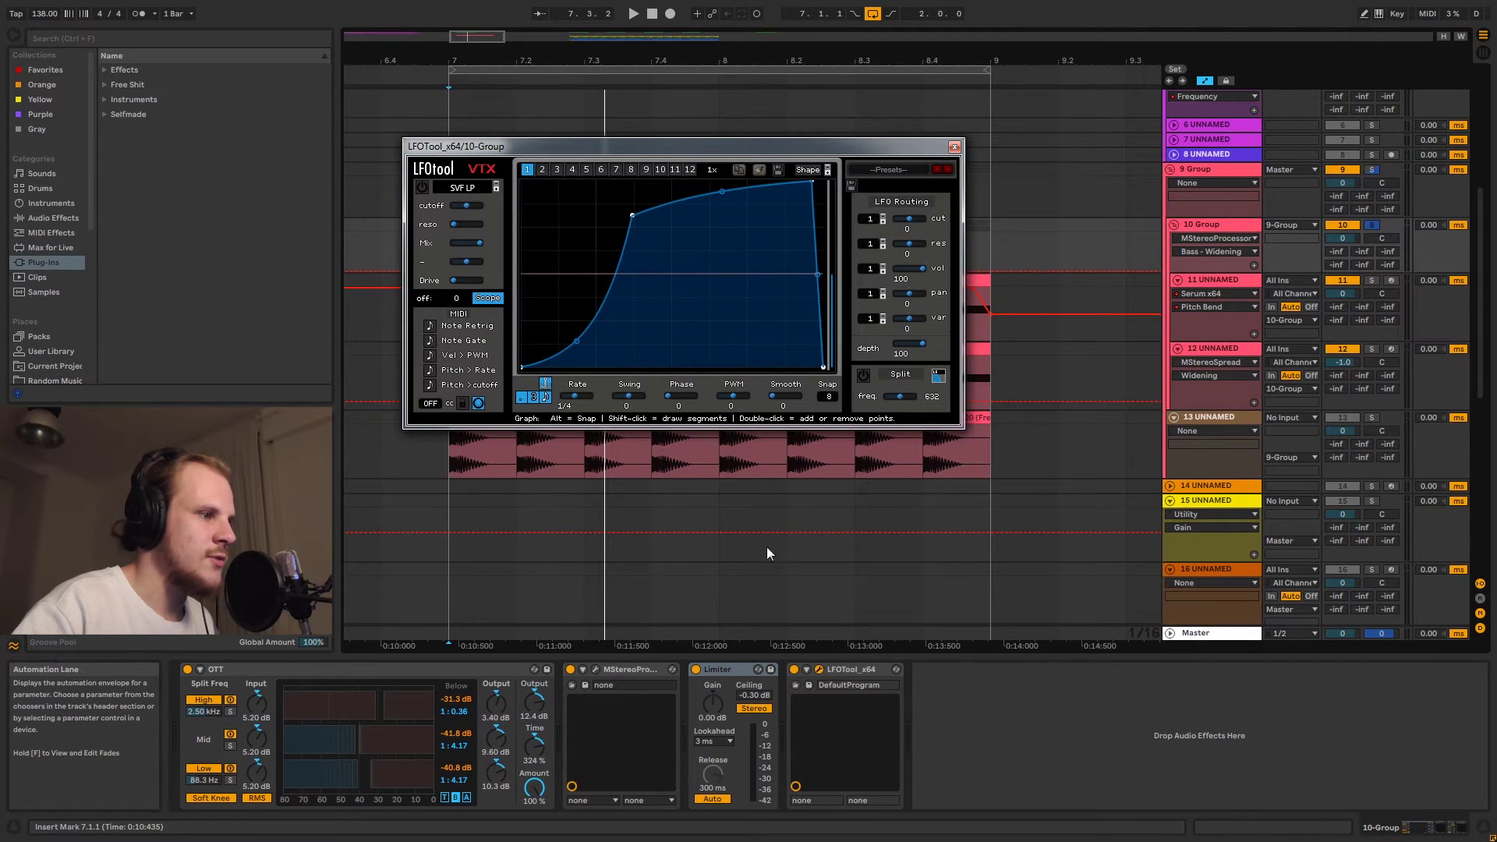
- Select the kick clip to show its EQ Eight, Utility and Compressor, then play the loop
drag(825, 458, 795, 467)
click(821, 461)
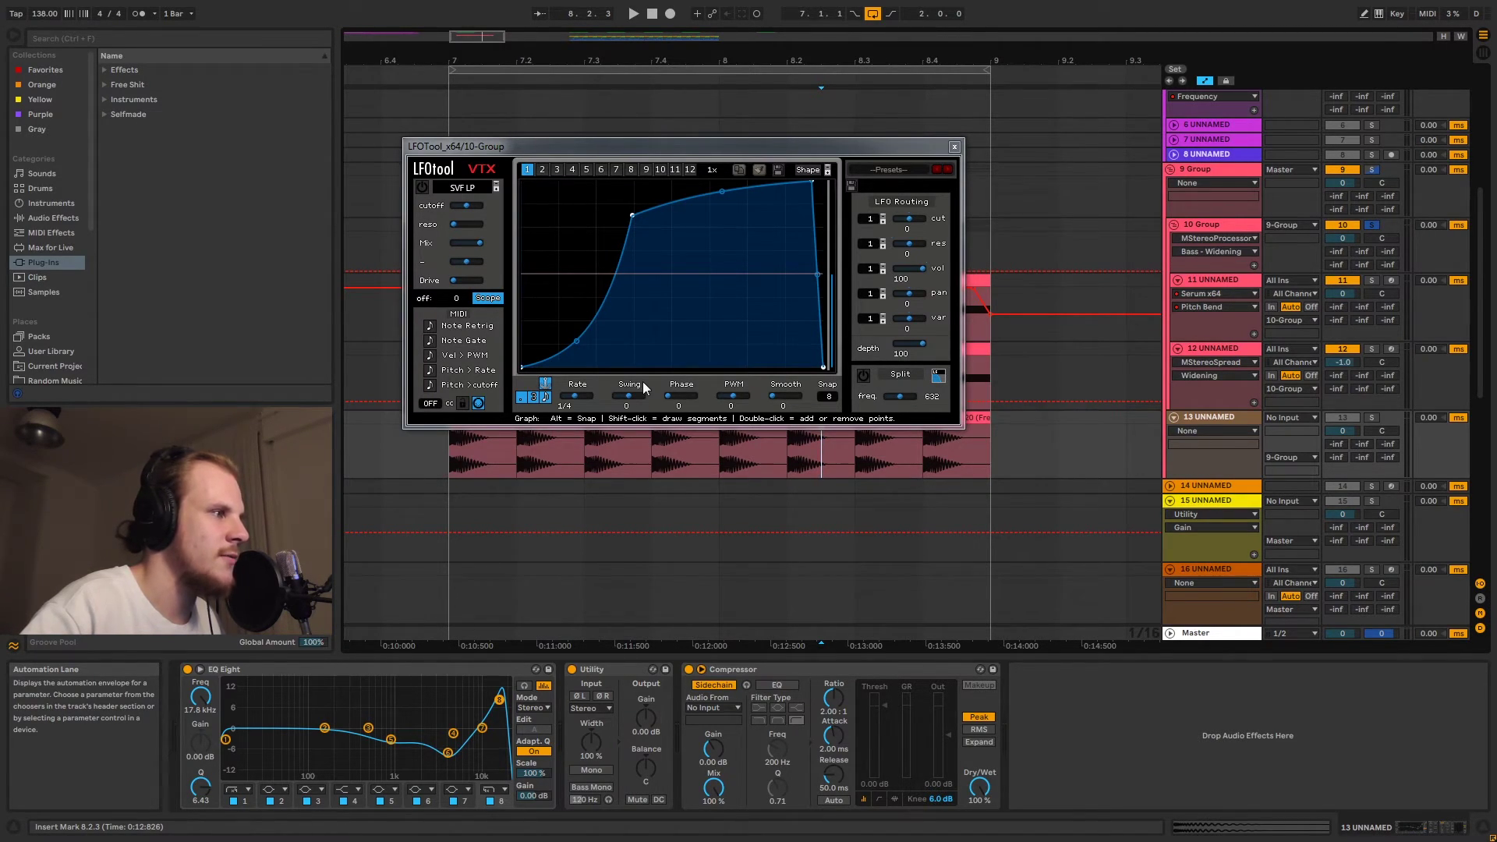
key(space)
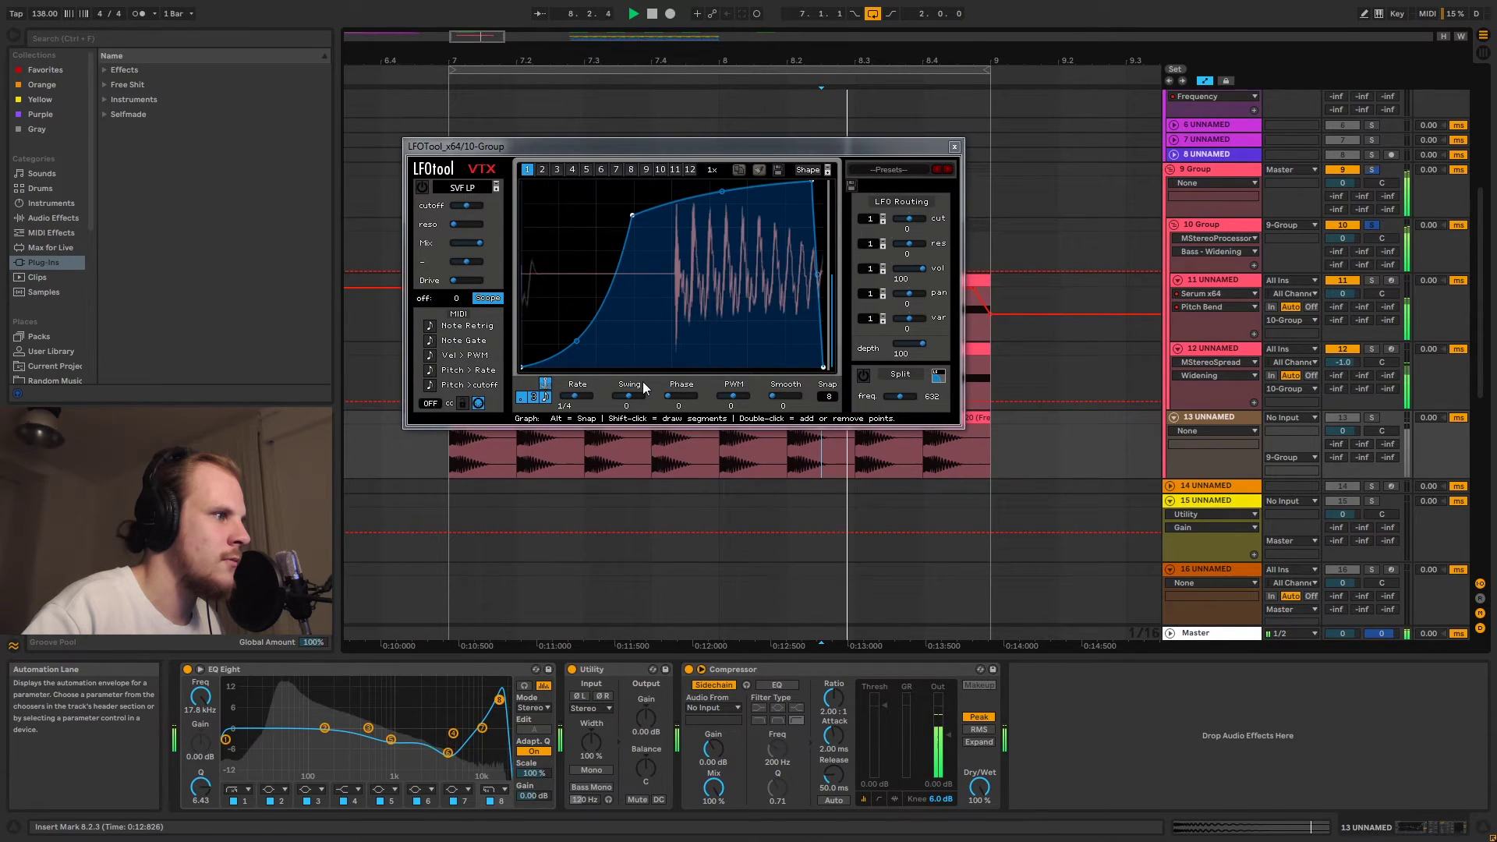
- Stop playback, close LFOTool, and check track 11's pitch-bend values near bars 8.1.2 and 8.1.4
key(space)
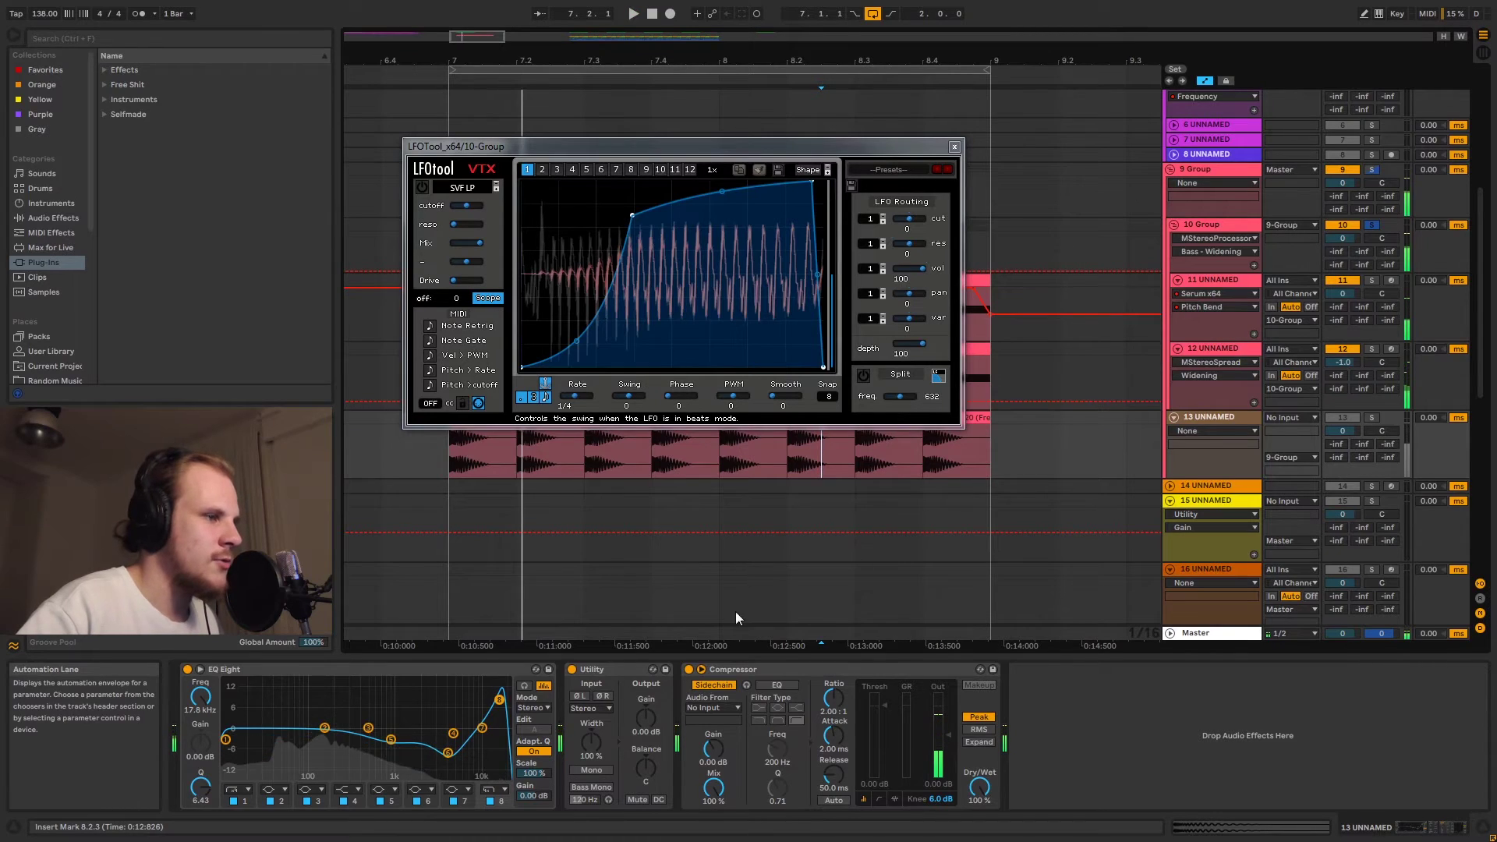
click(954, 147)
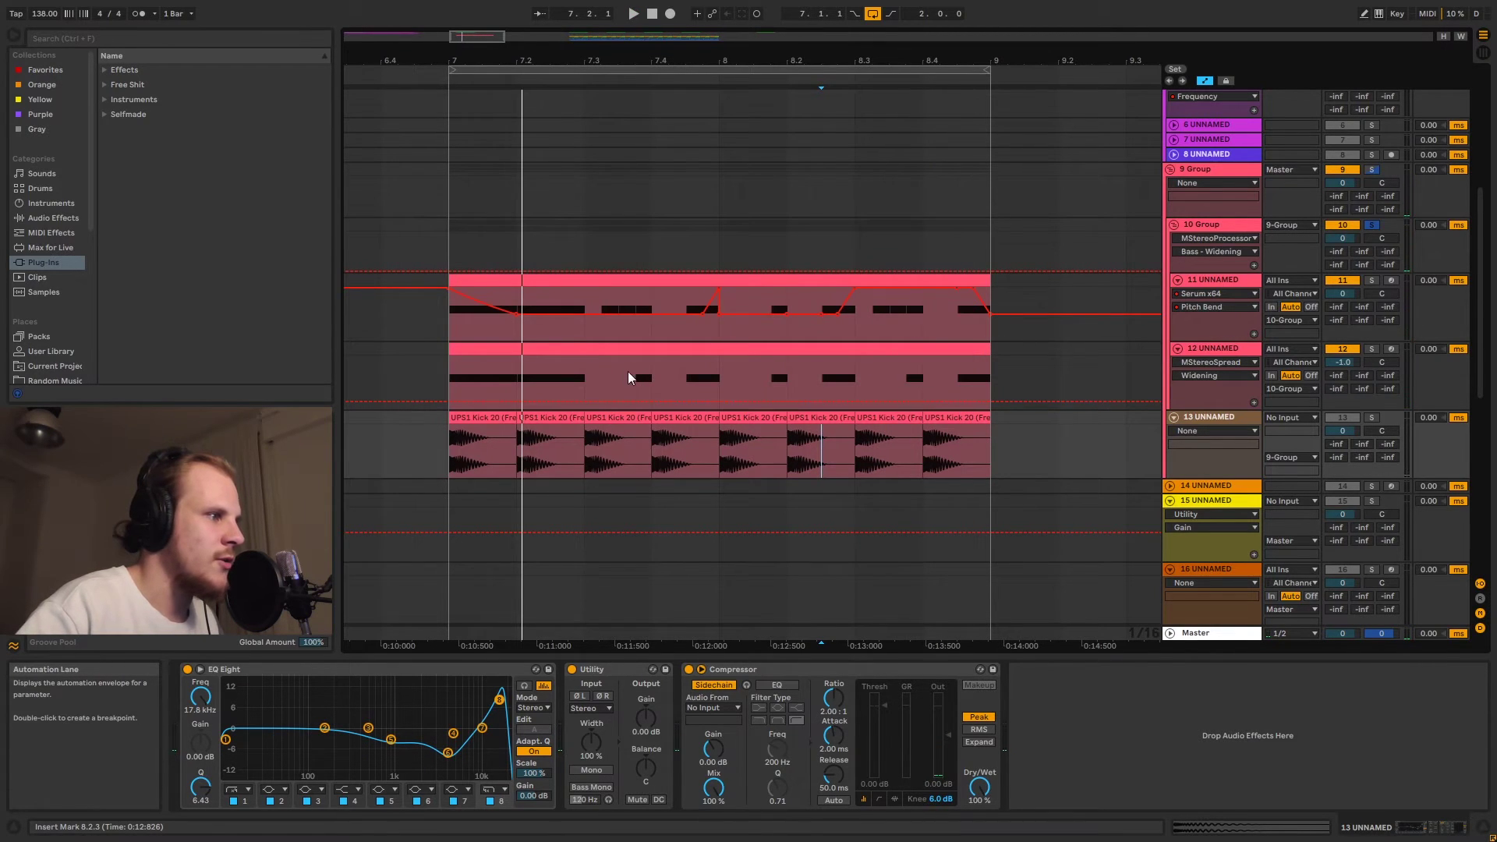
click(699, 335)
drag(700, 334, 716, 333)
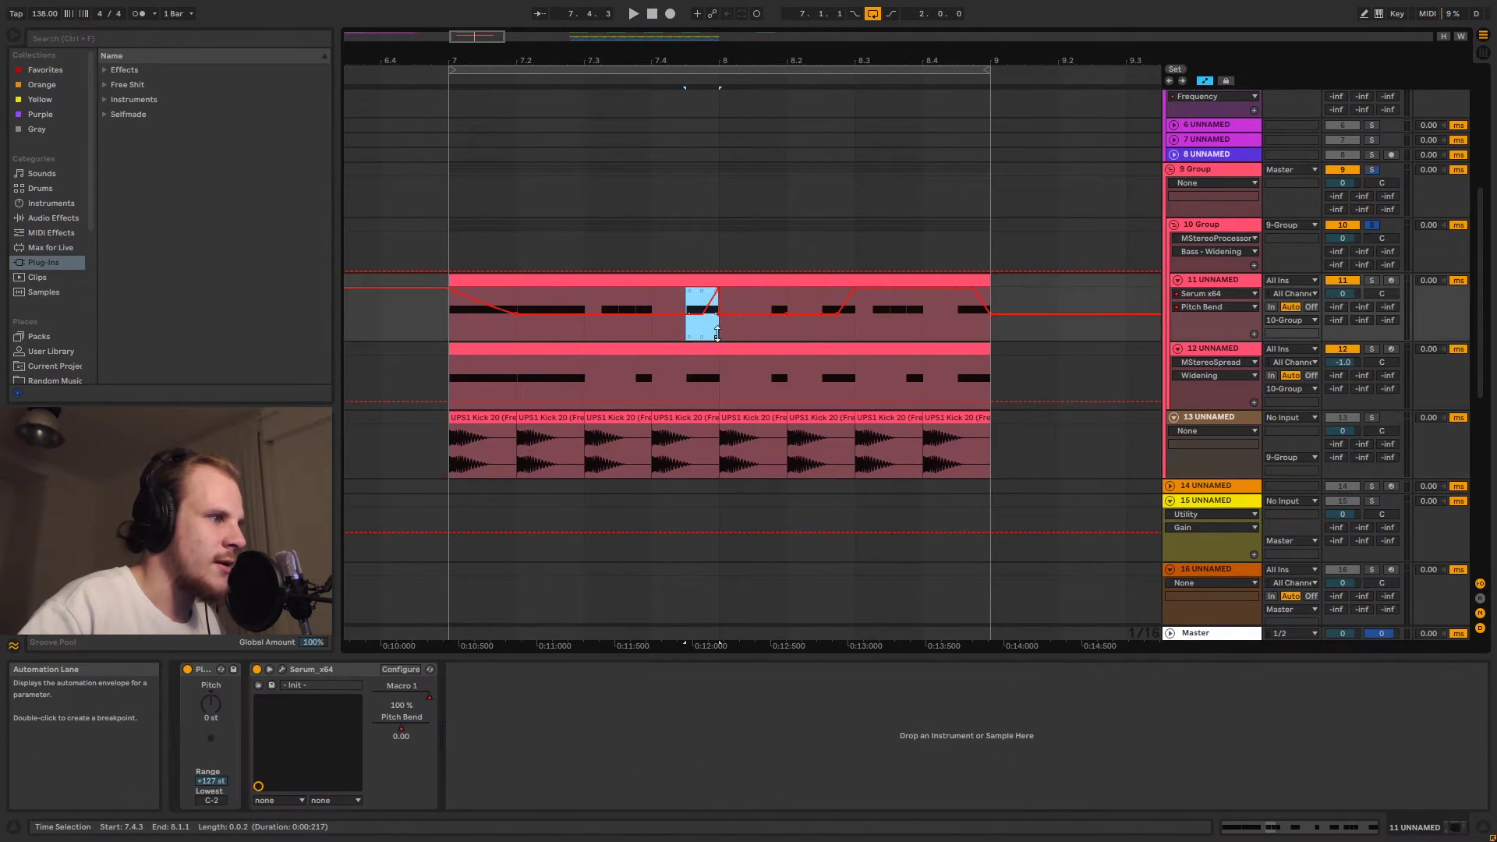
click(775, 333)
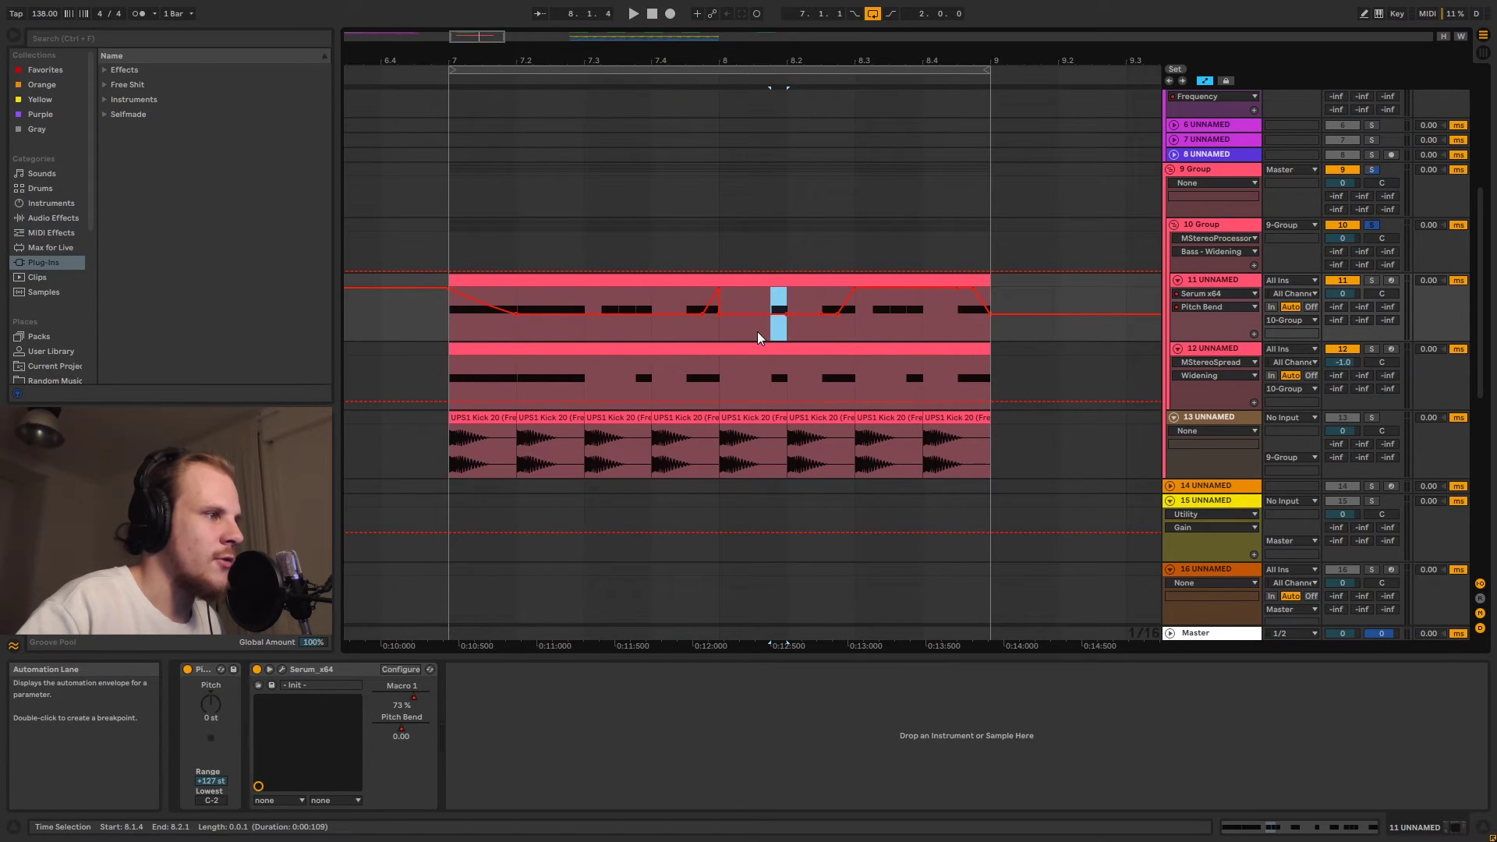
click(751, 330)
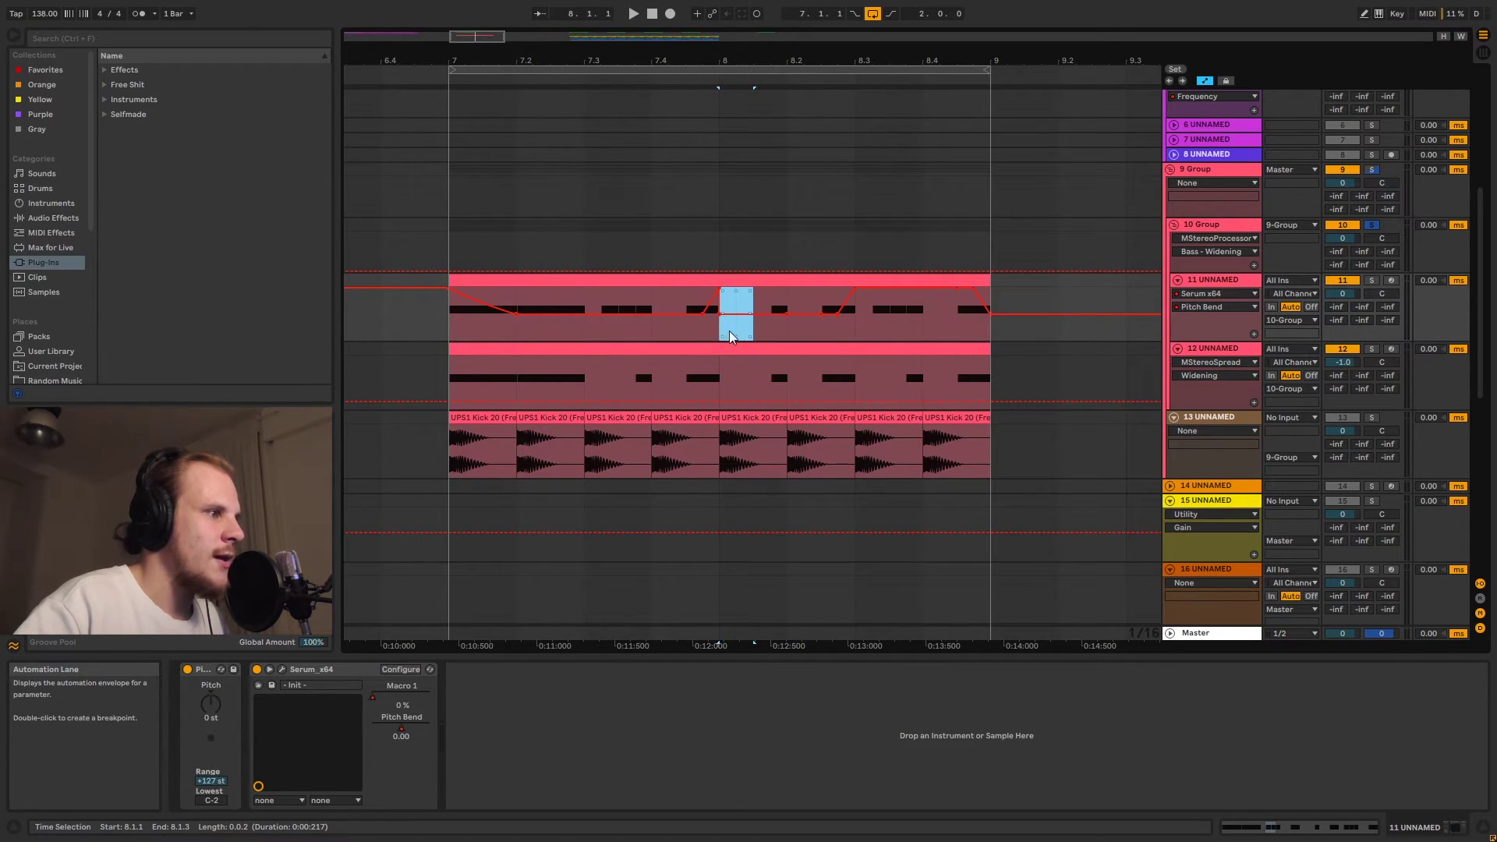
- Check the pitch-bend values across bar 7, then select track 11
click(680, 330)
drag(675, 331, 655, 331)
click(591, 332)
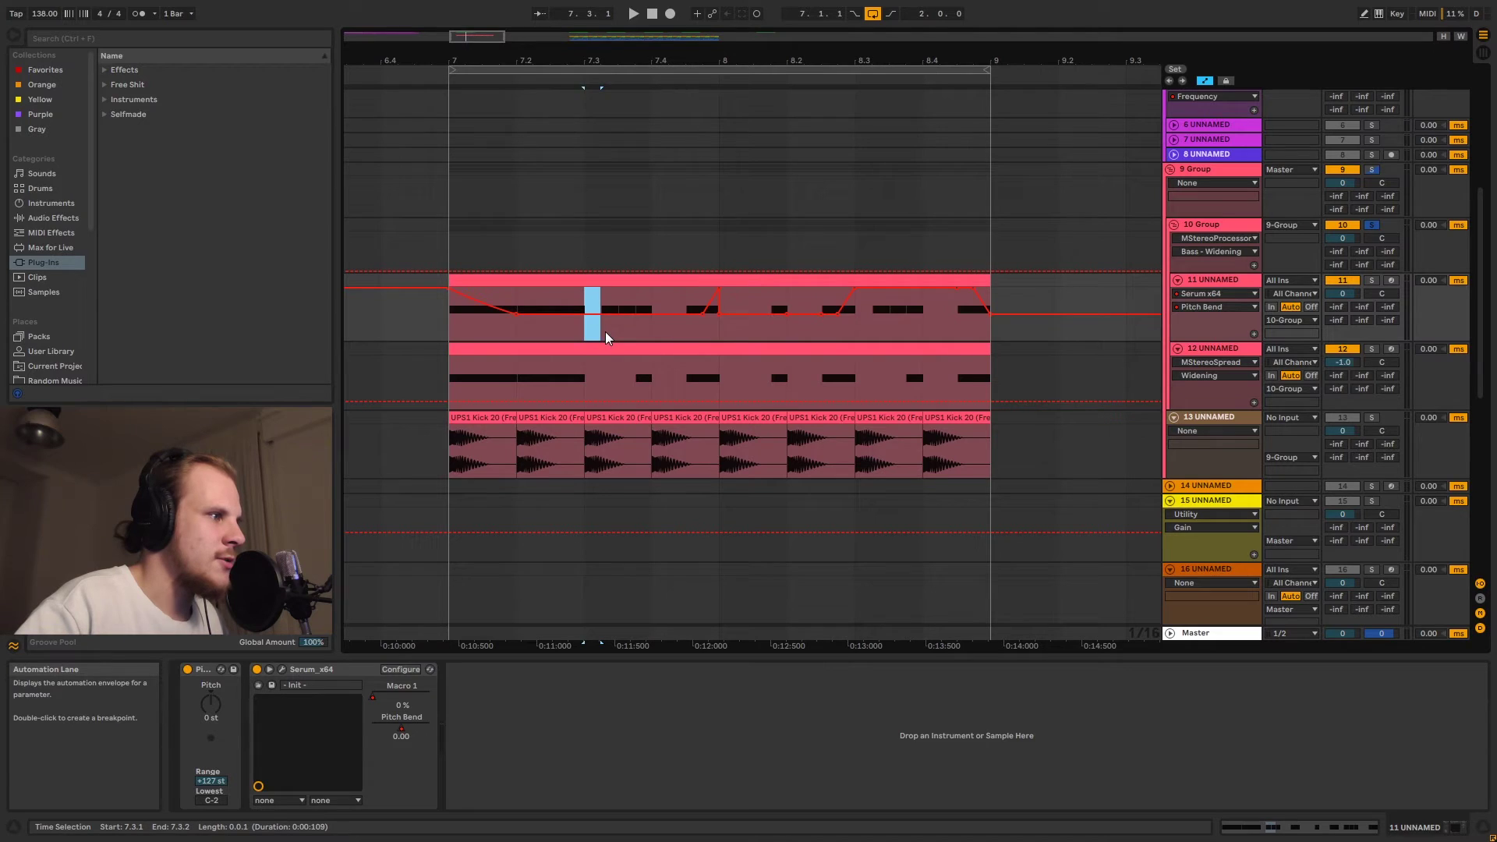
click(613, 331)
click(537, 331)
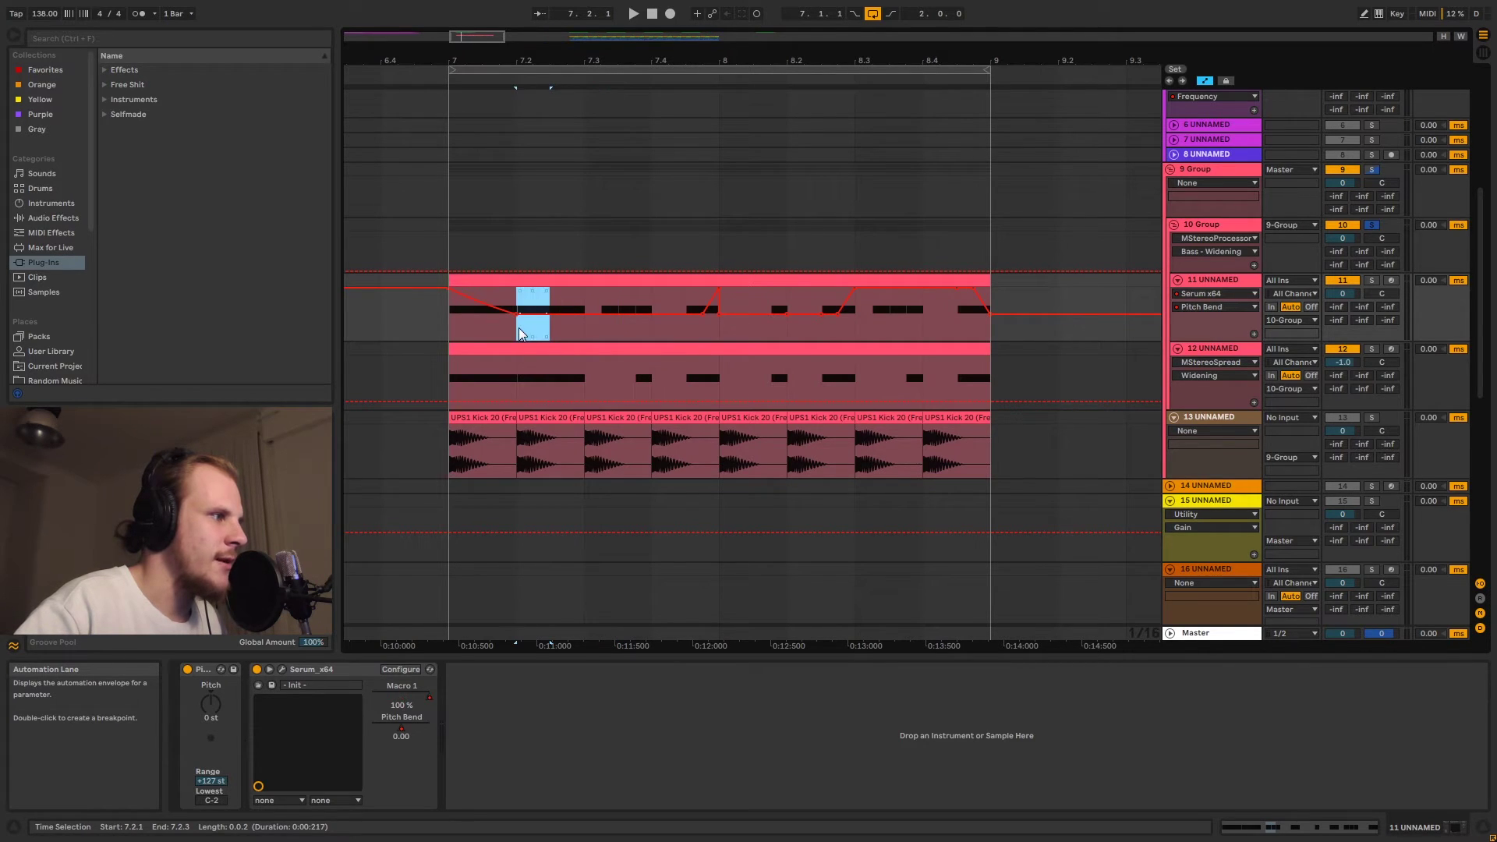
click(466, 331)
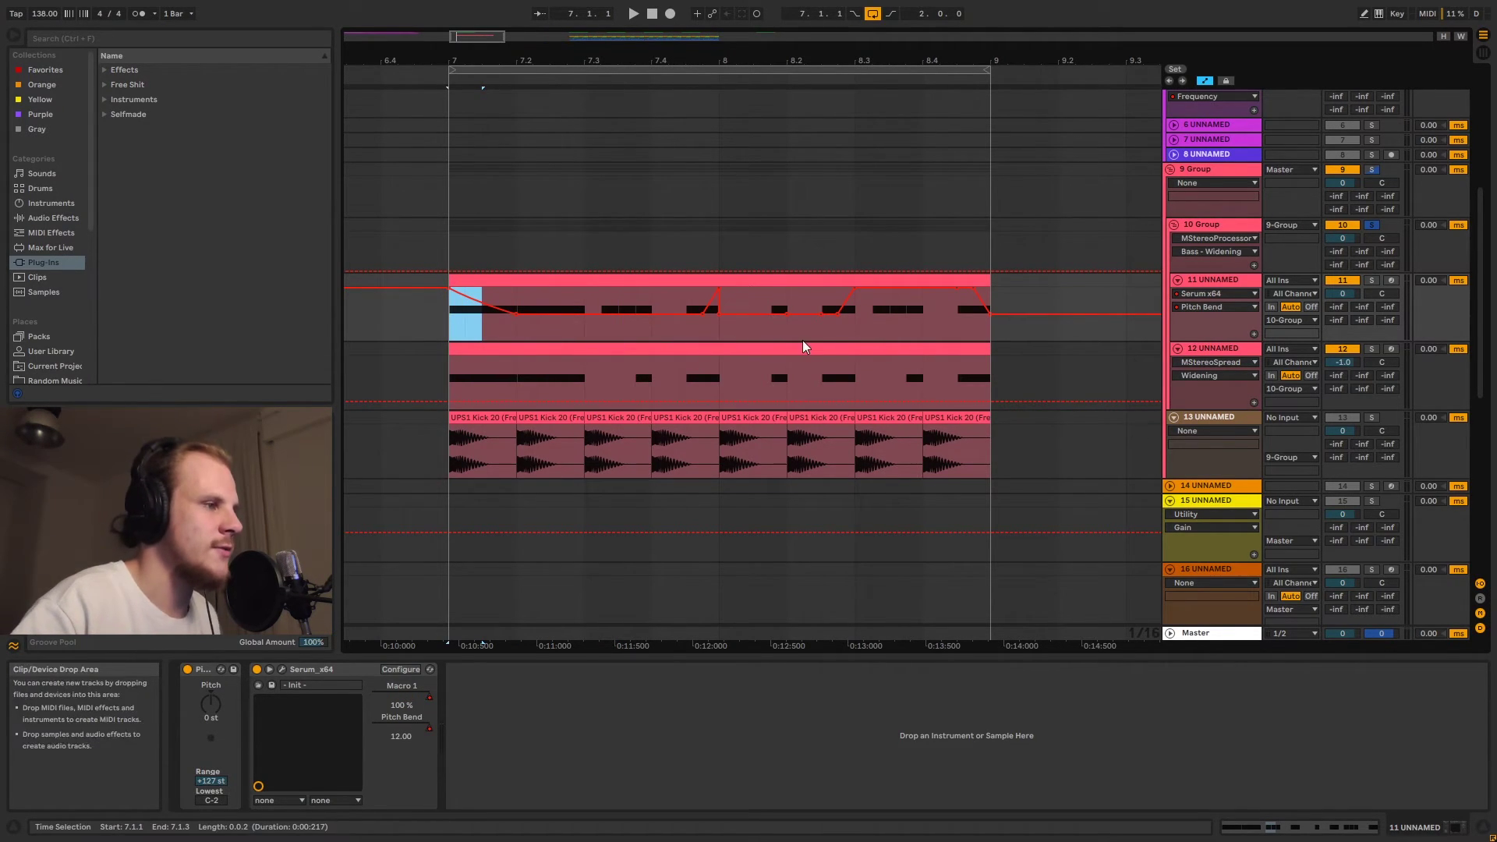
click(718, 330)
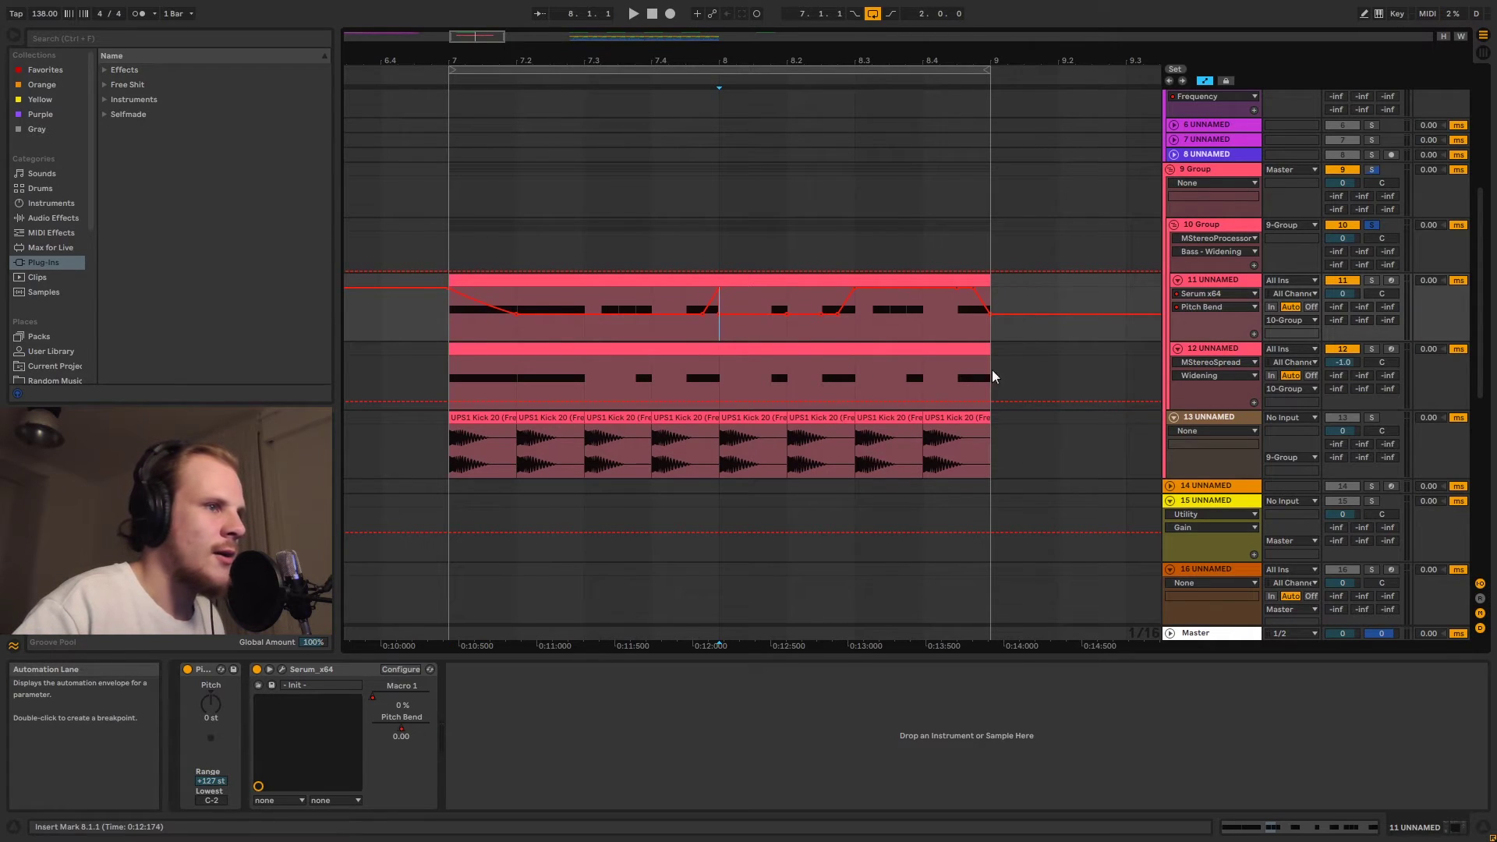
click(1192, 282)
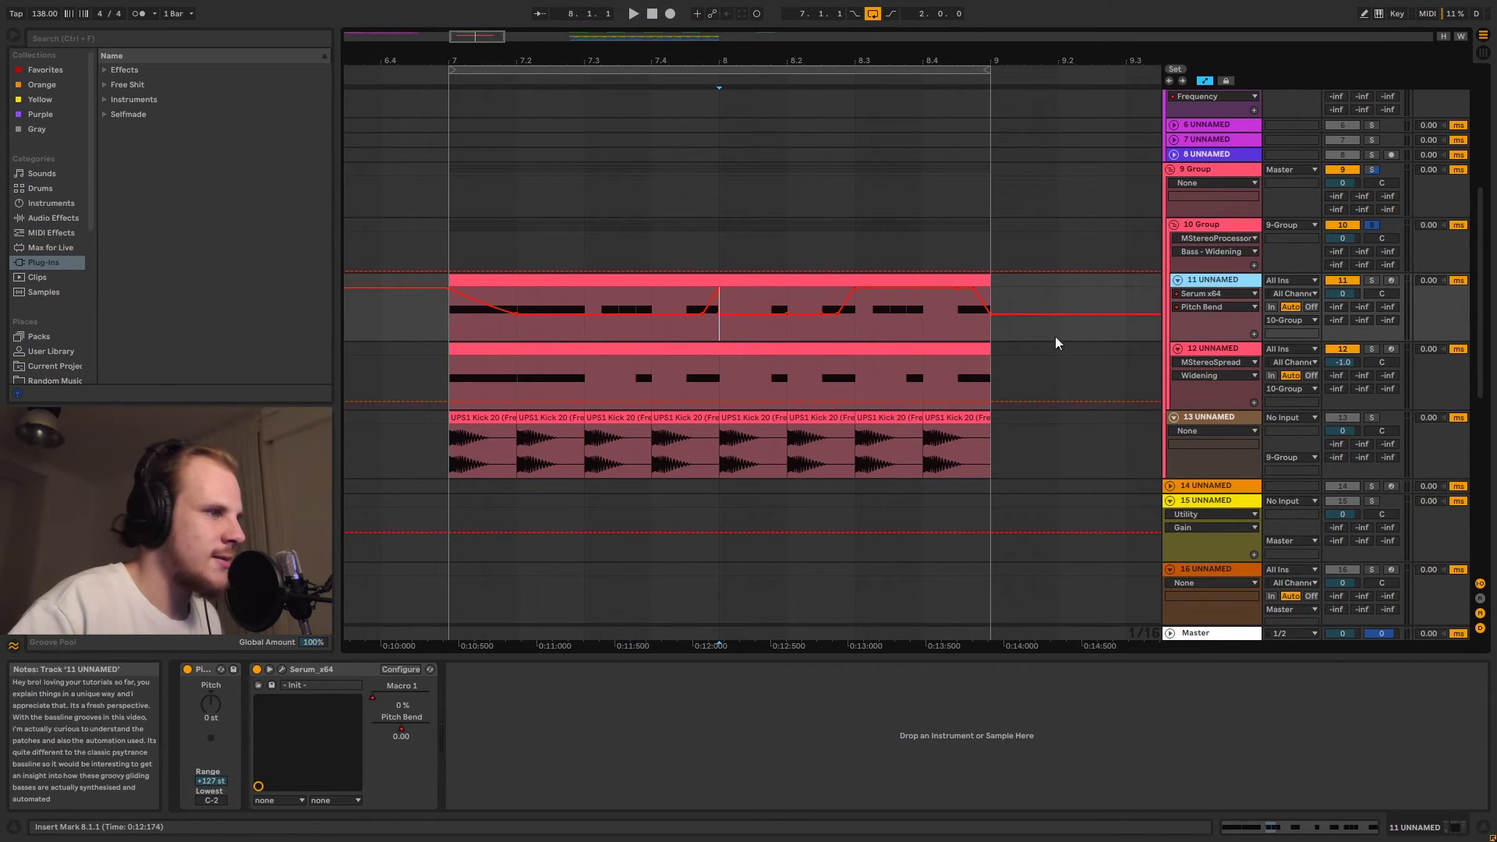
- Show Serum x64's Macro 1 automation lanes on tracks 11 and 12
click(1219, 349)
click(1206, 301)
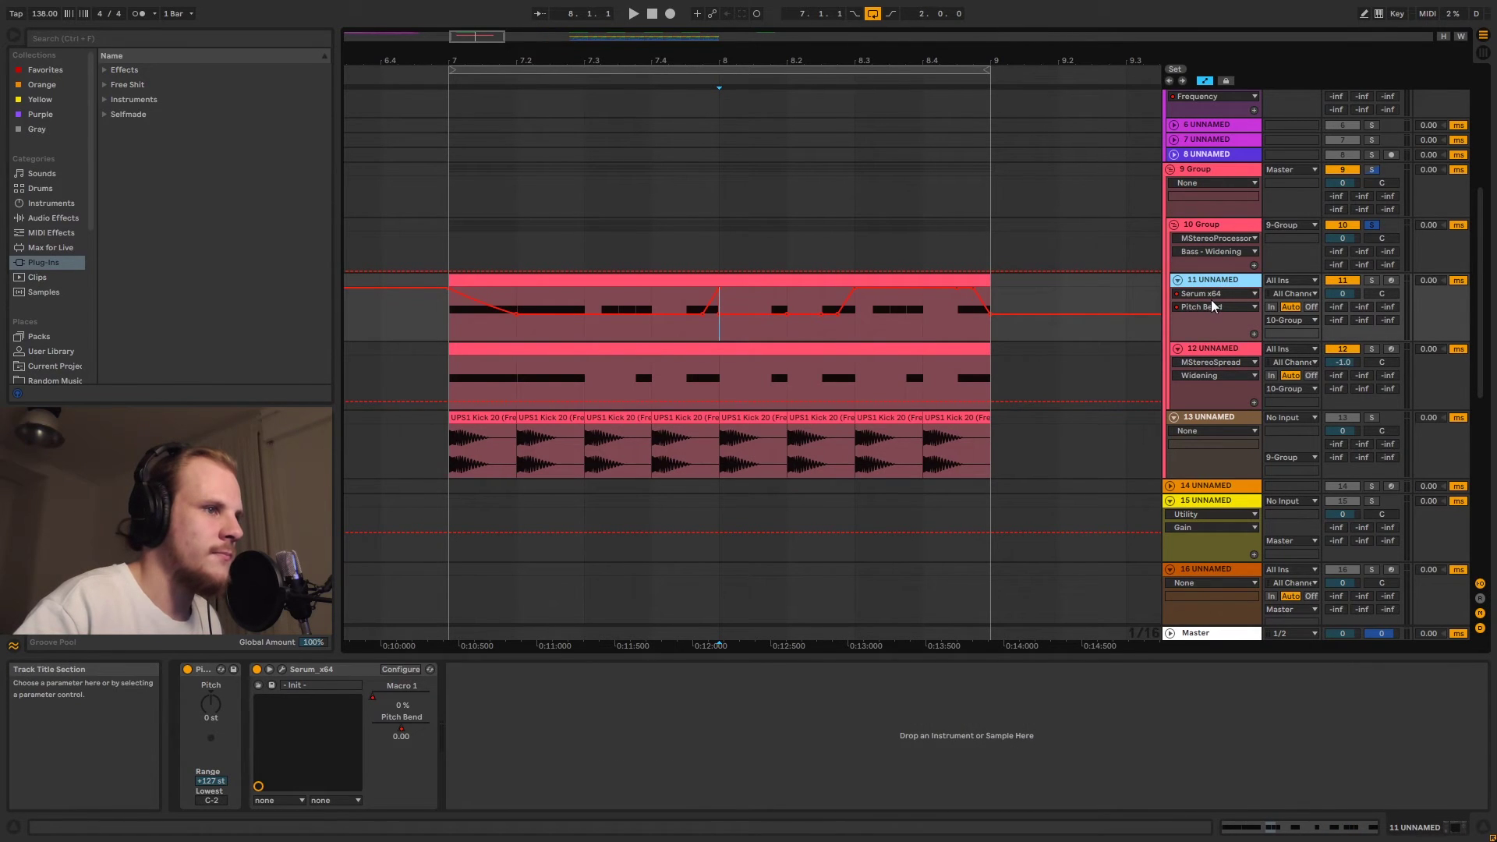
click(1209, 306)
click(1202, 332)
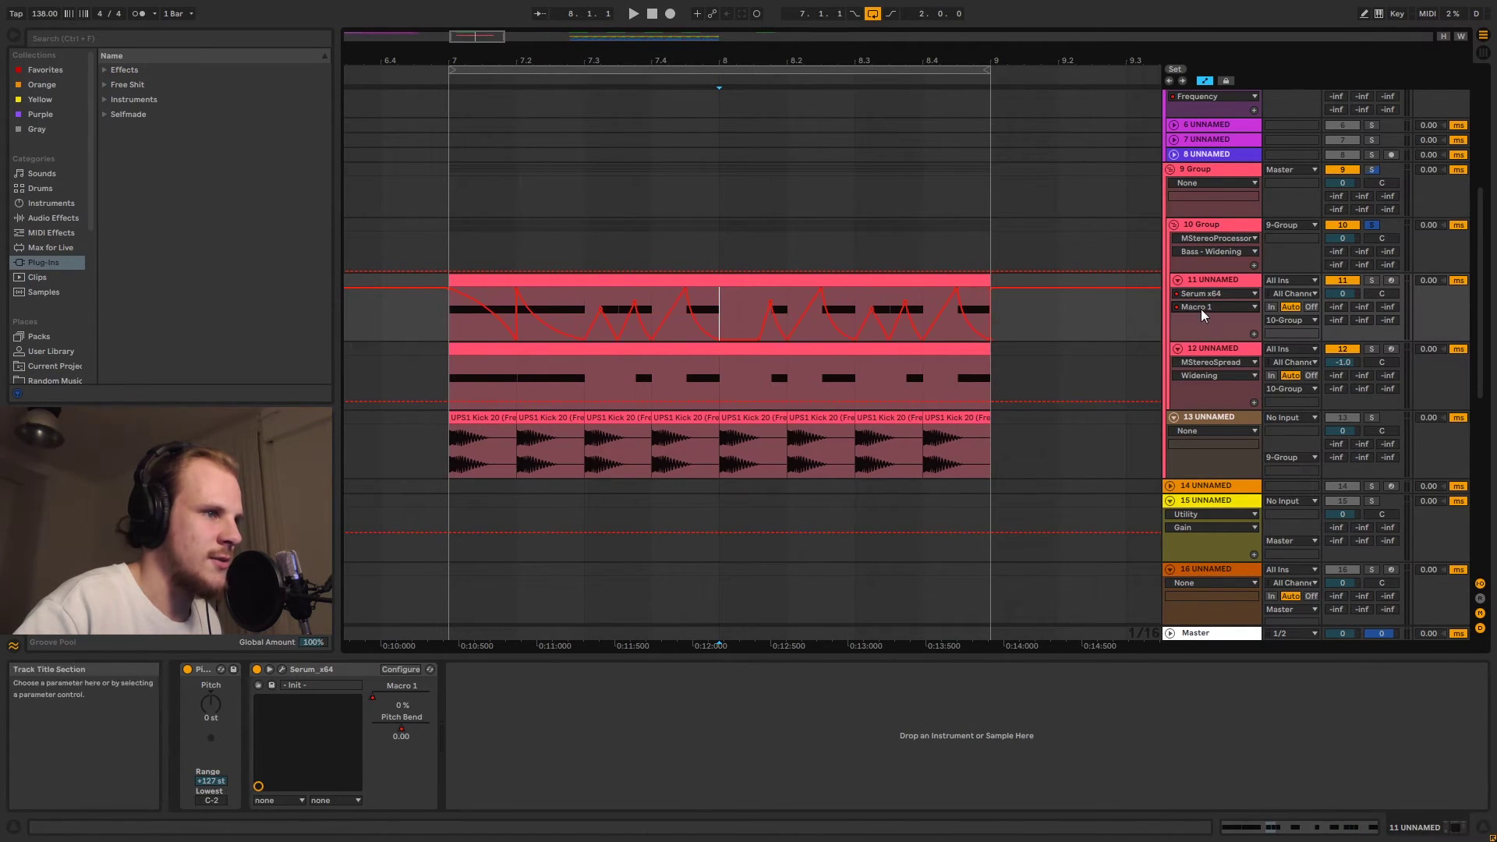
click(1199, 361)
click(1210, 396)
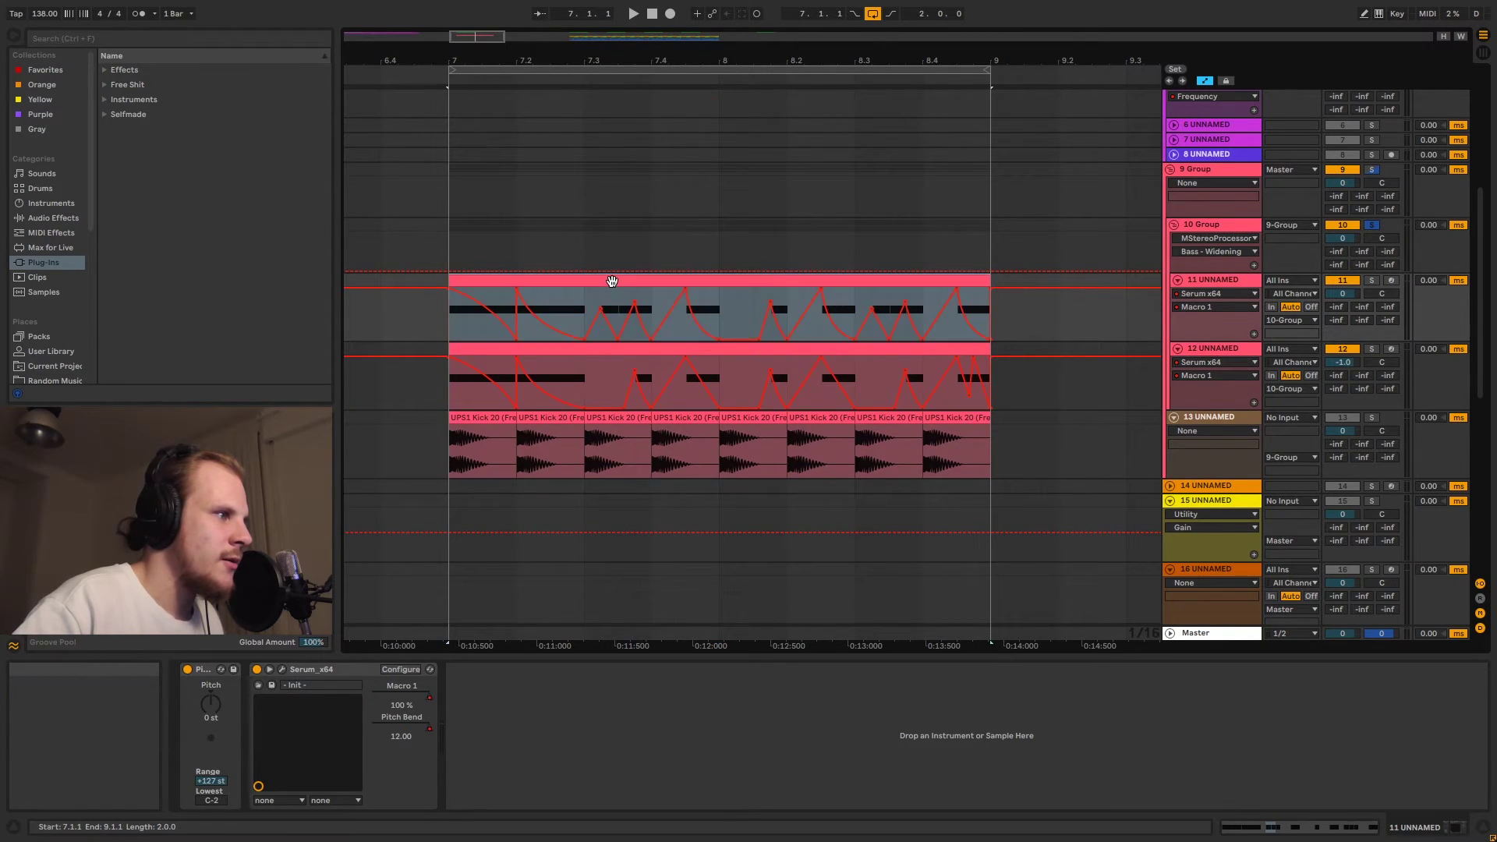
- Solo track 11 and audition the bass twice from 7.3.2
drag(607, 292, 644, 297)
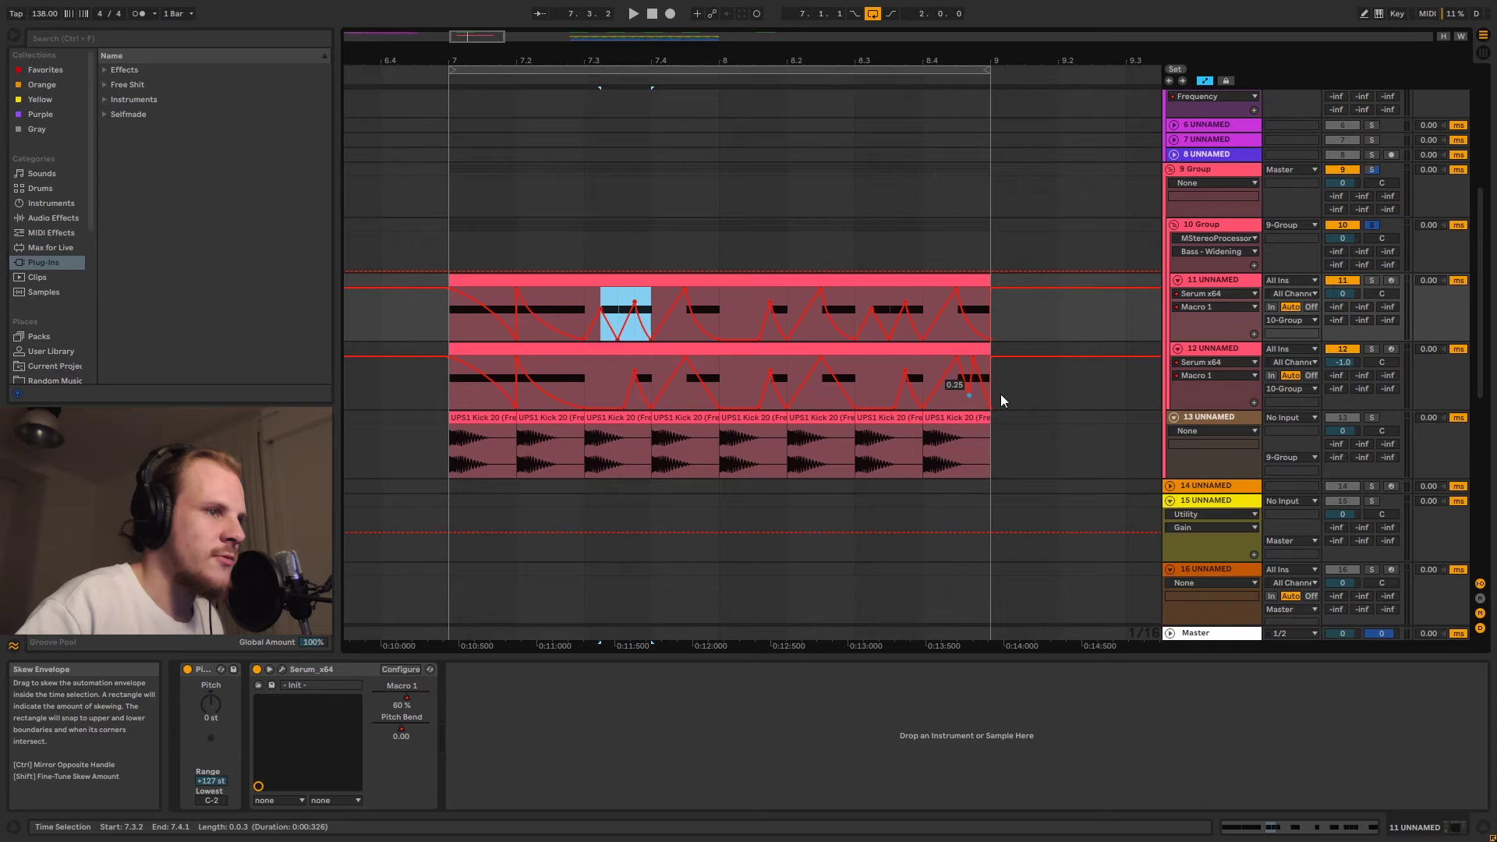
click(1370, 280)
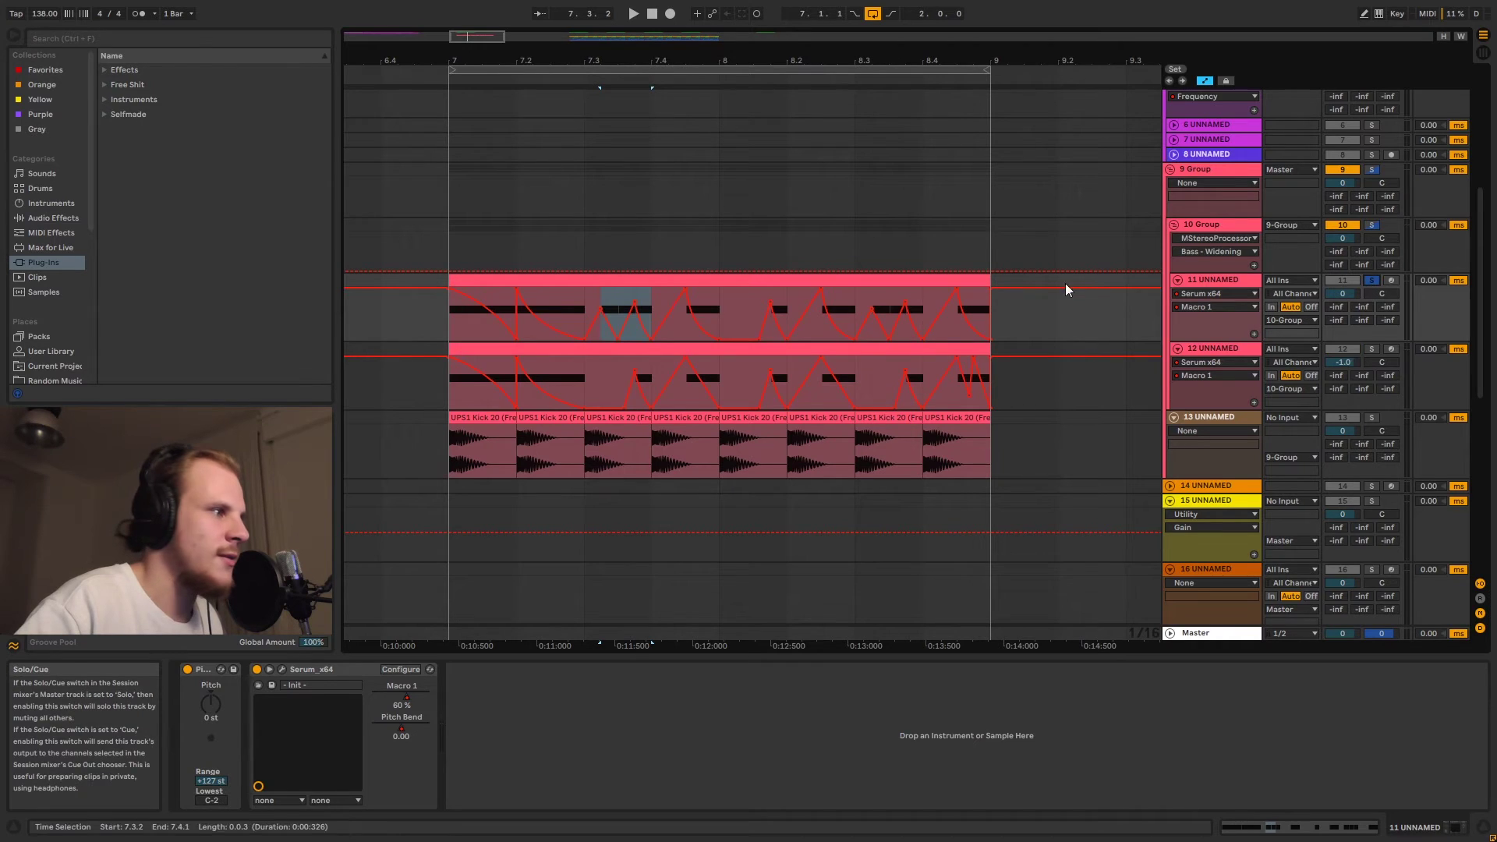
click(602, 295)
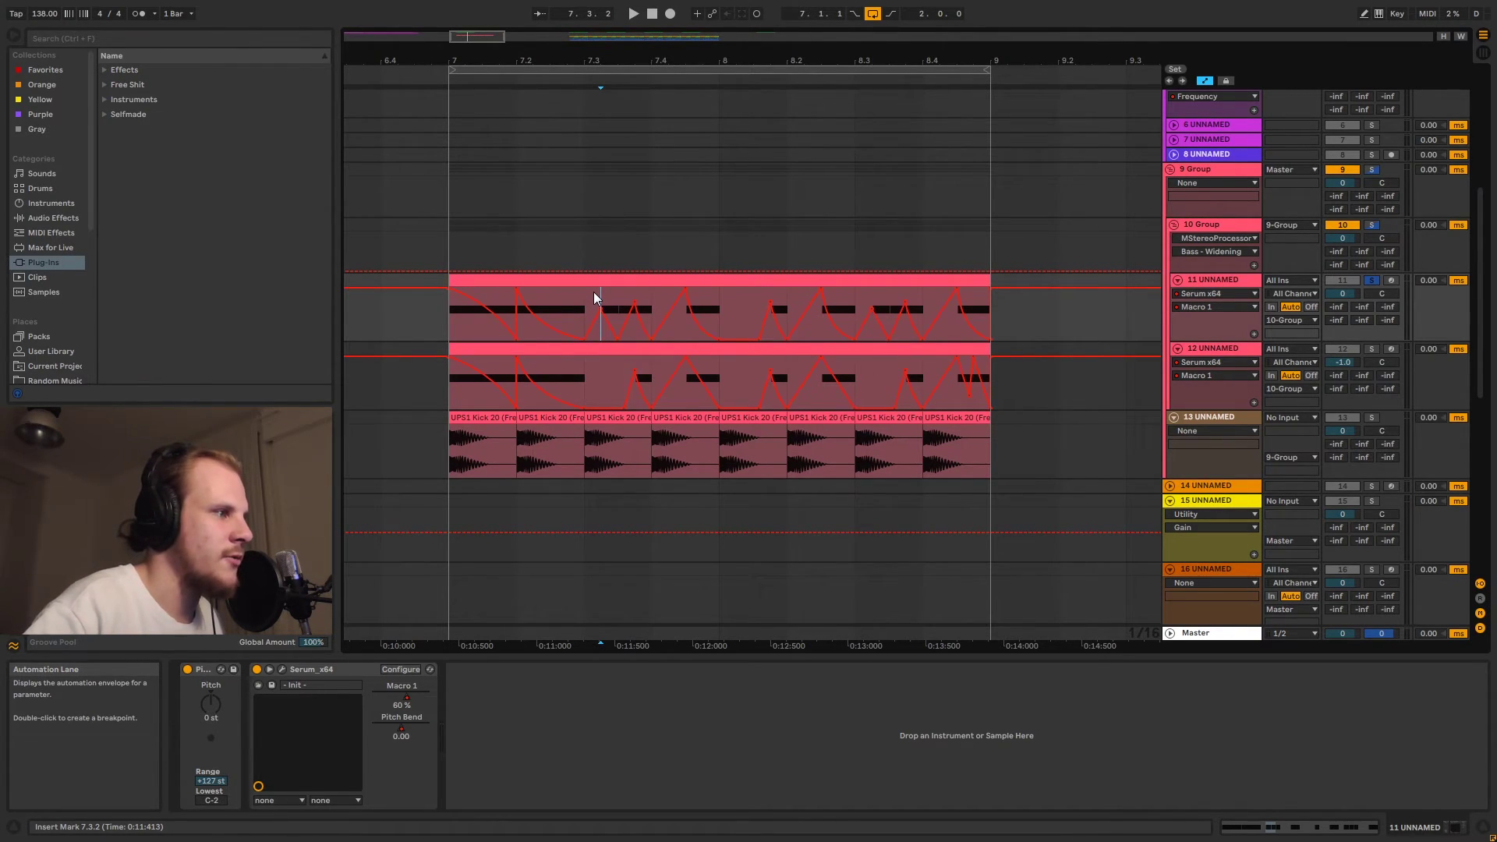
key(space)
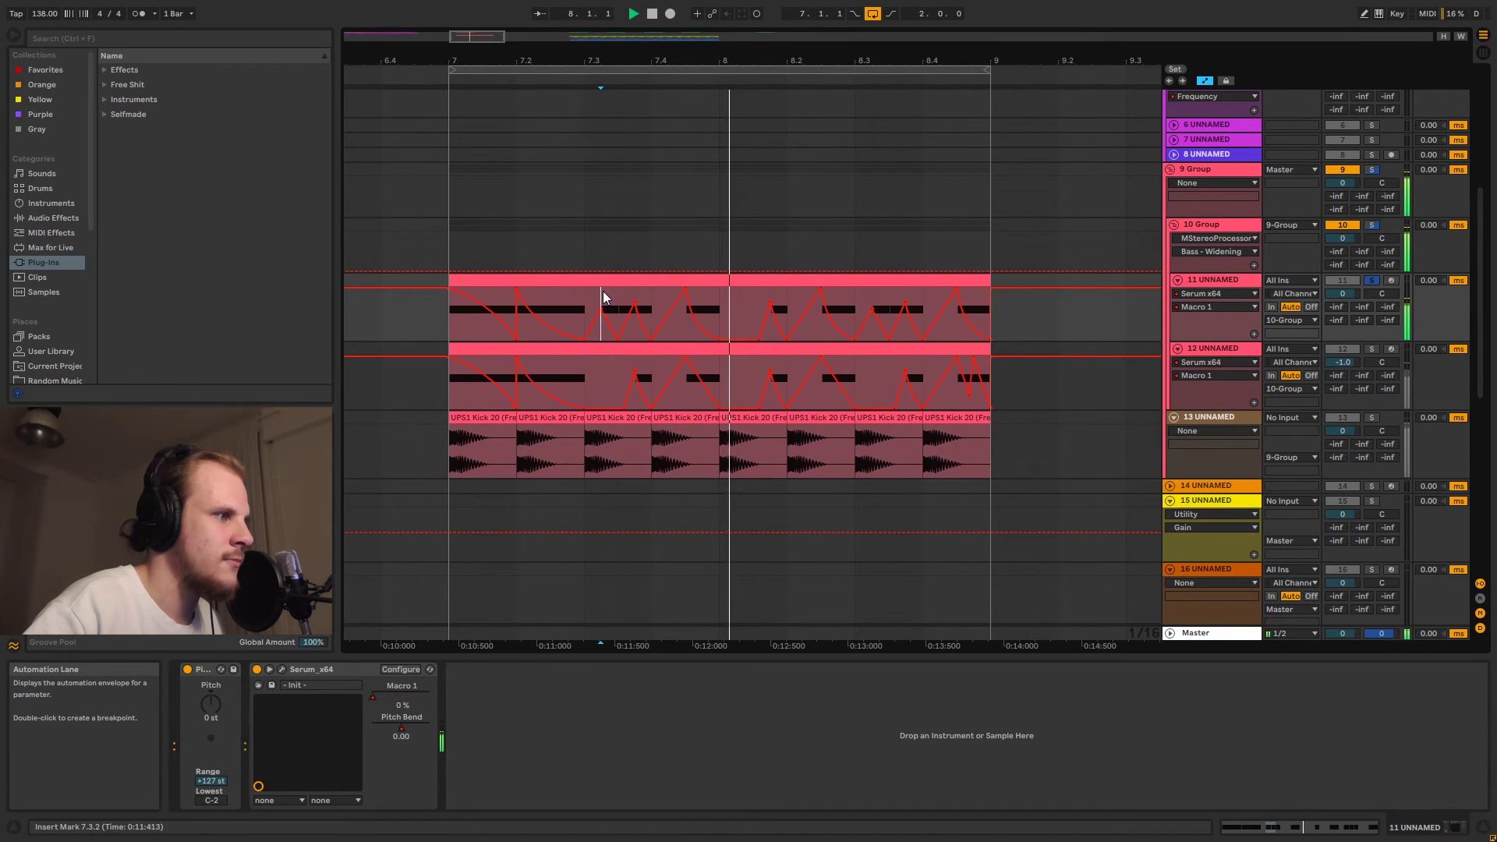
key(space)
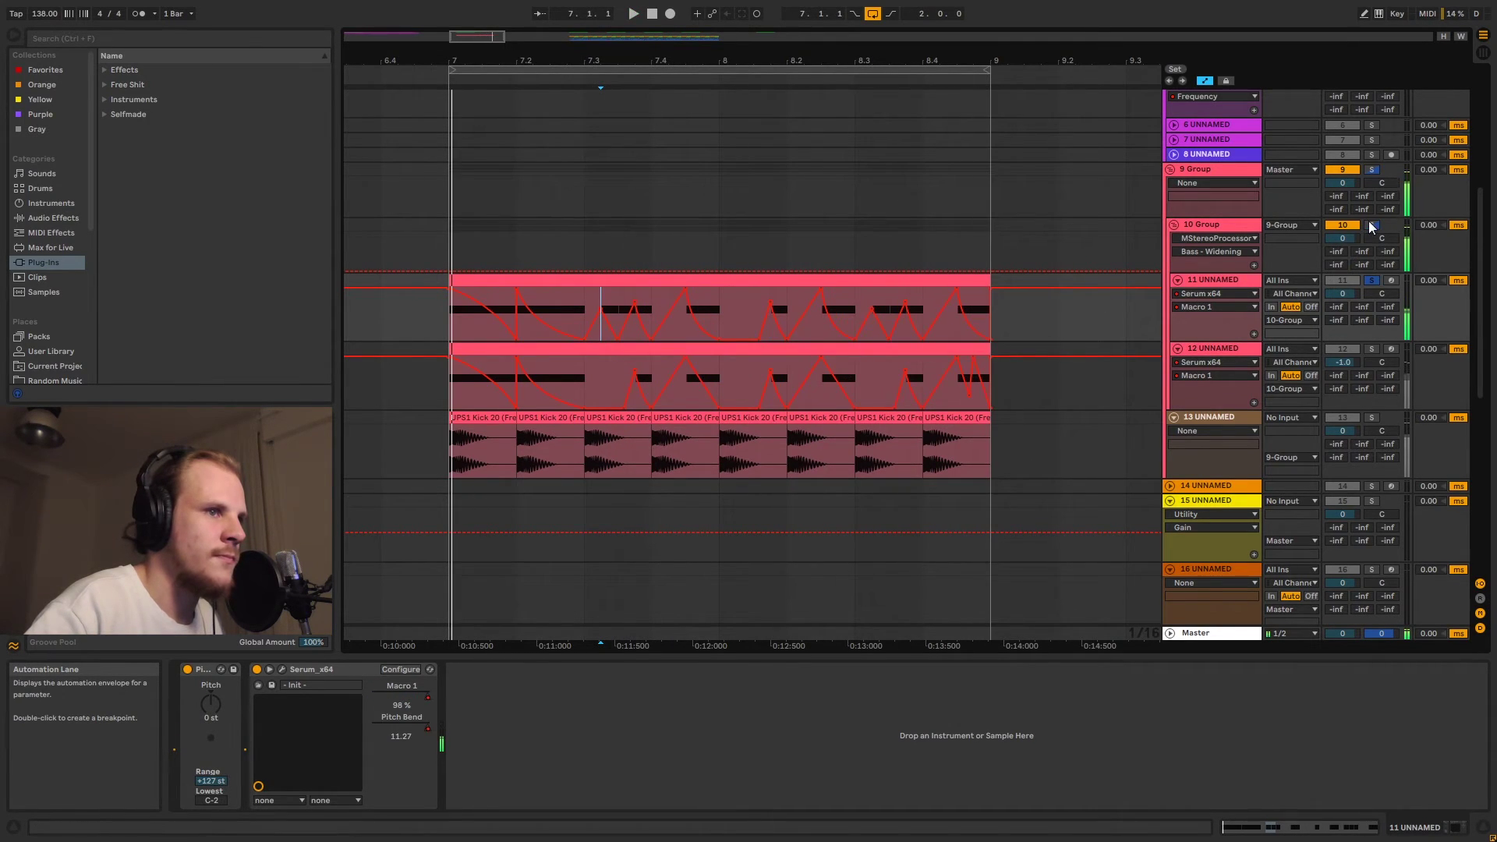
click(605, 297)
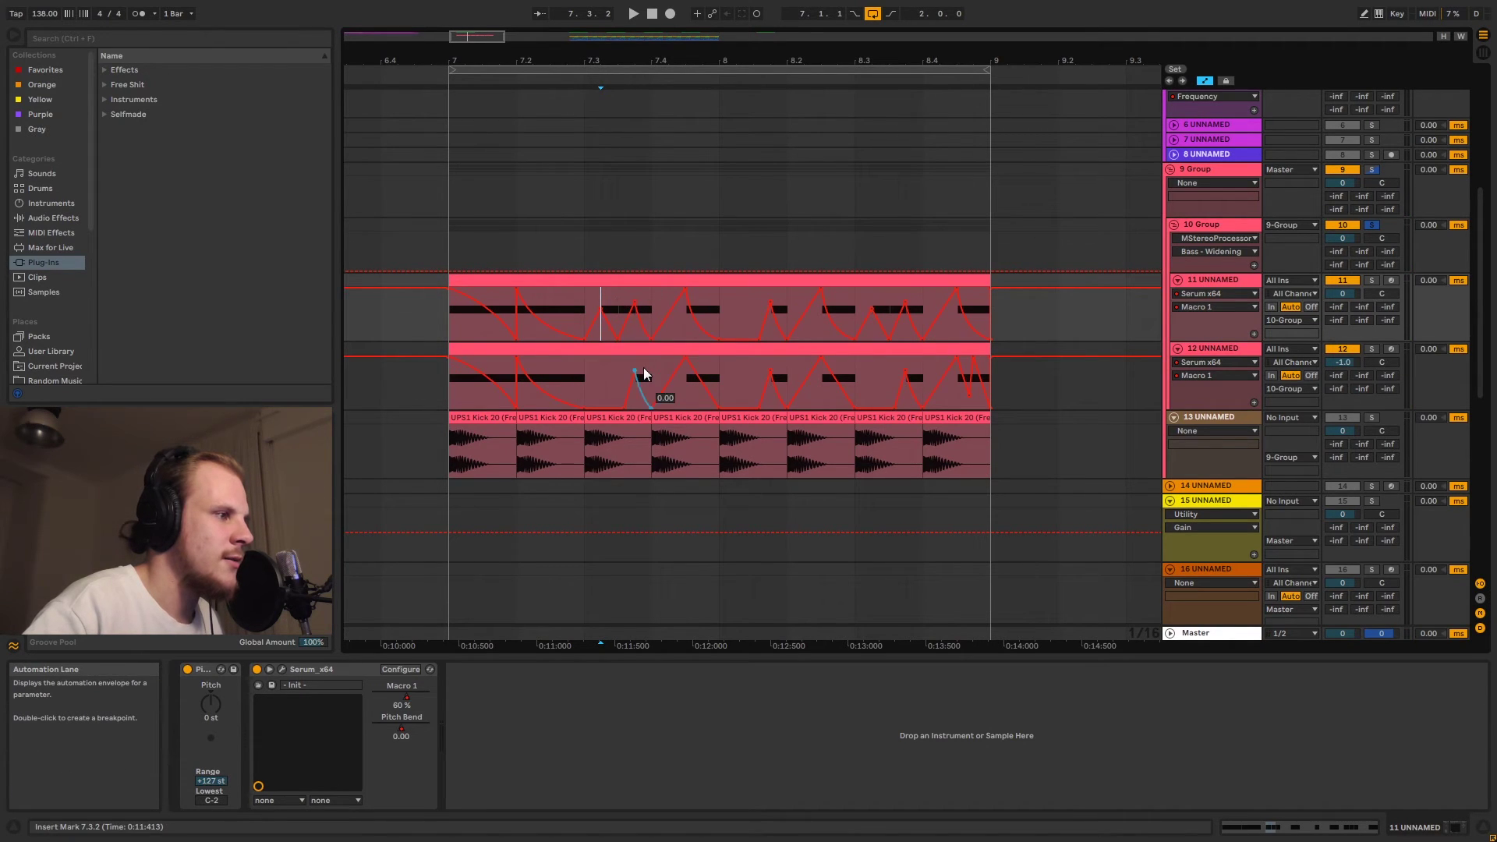
key(space)
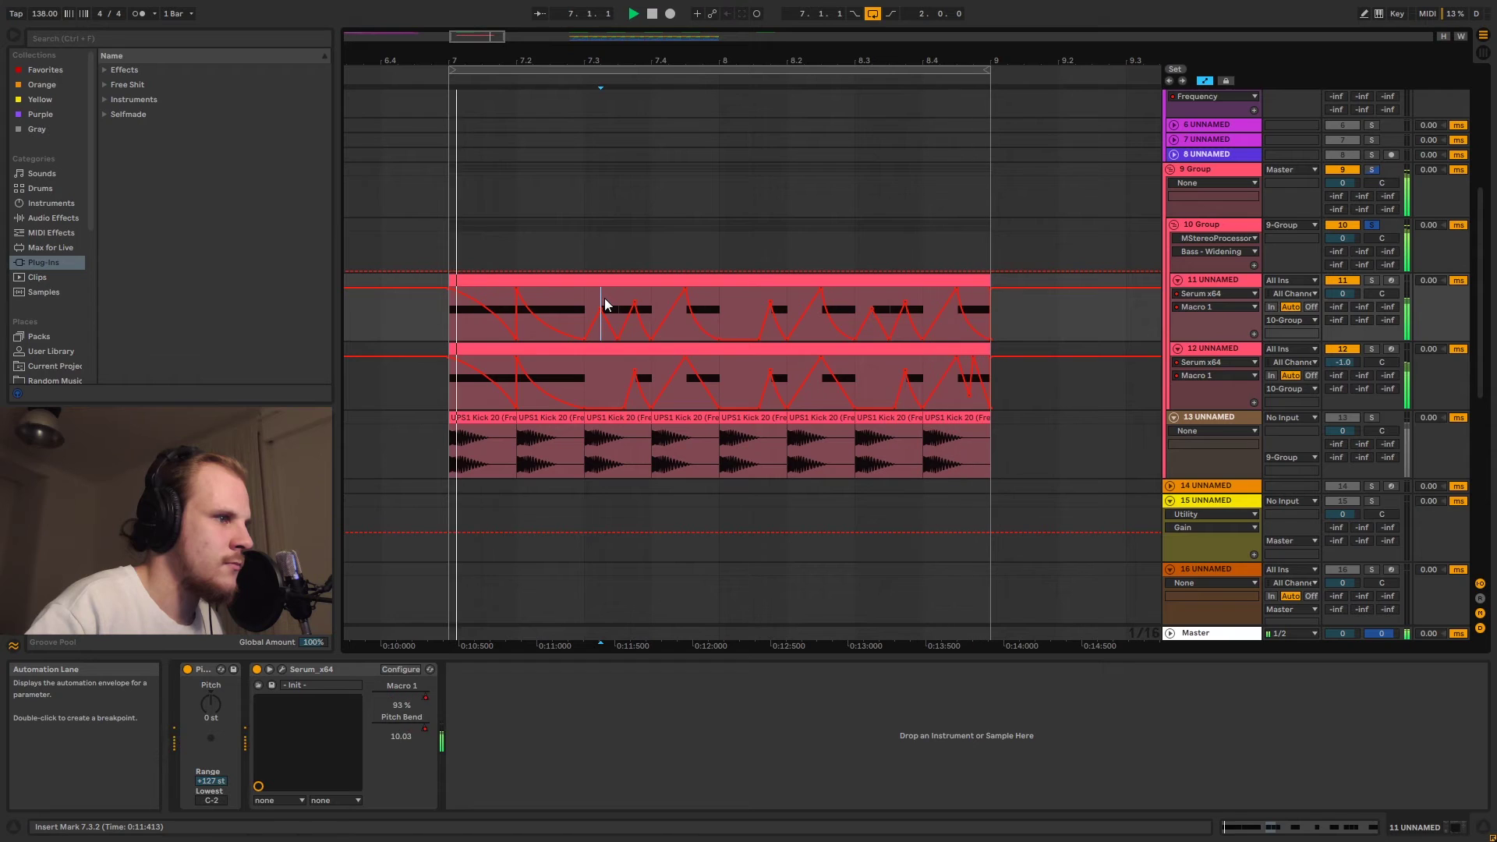
key(space)
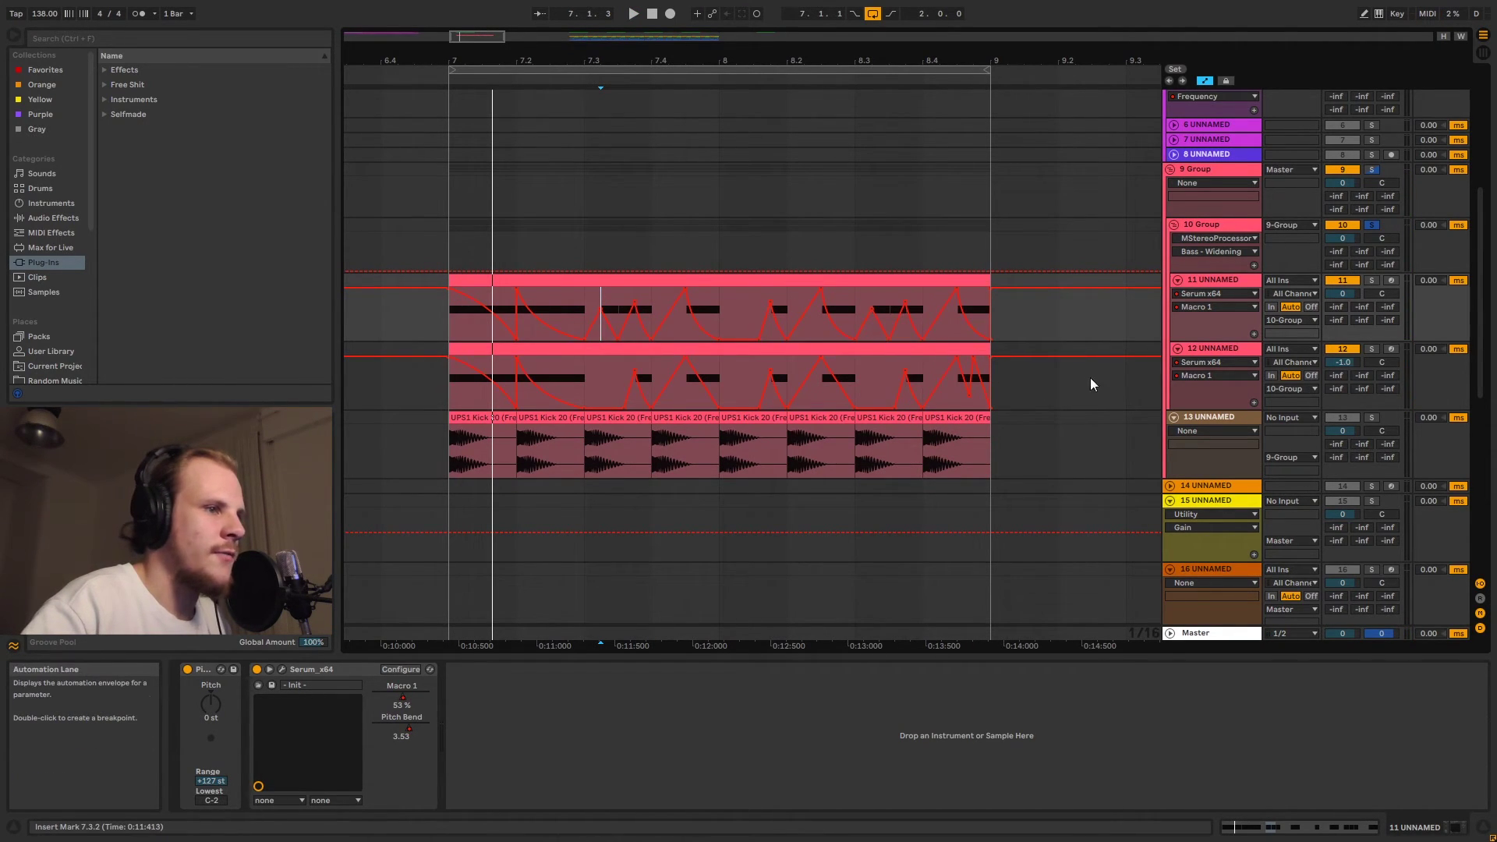
- Play track 12's last beat from 8.4.3, then fold tracks 11 and 12
click(1223, 350)
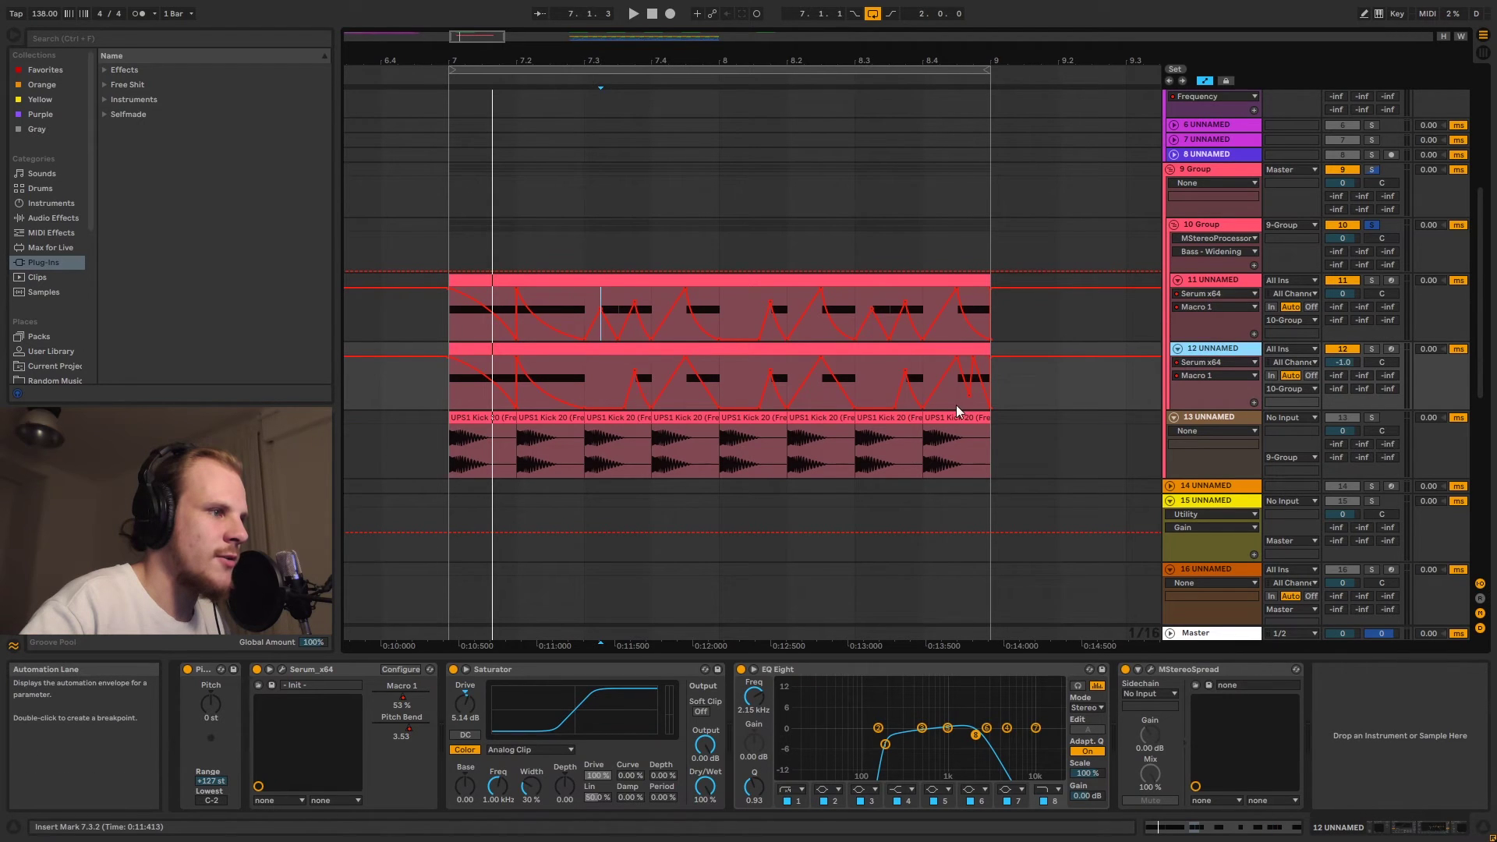
drag(958, 404, 986, 404)
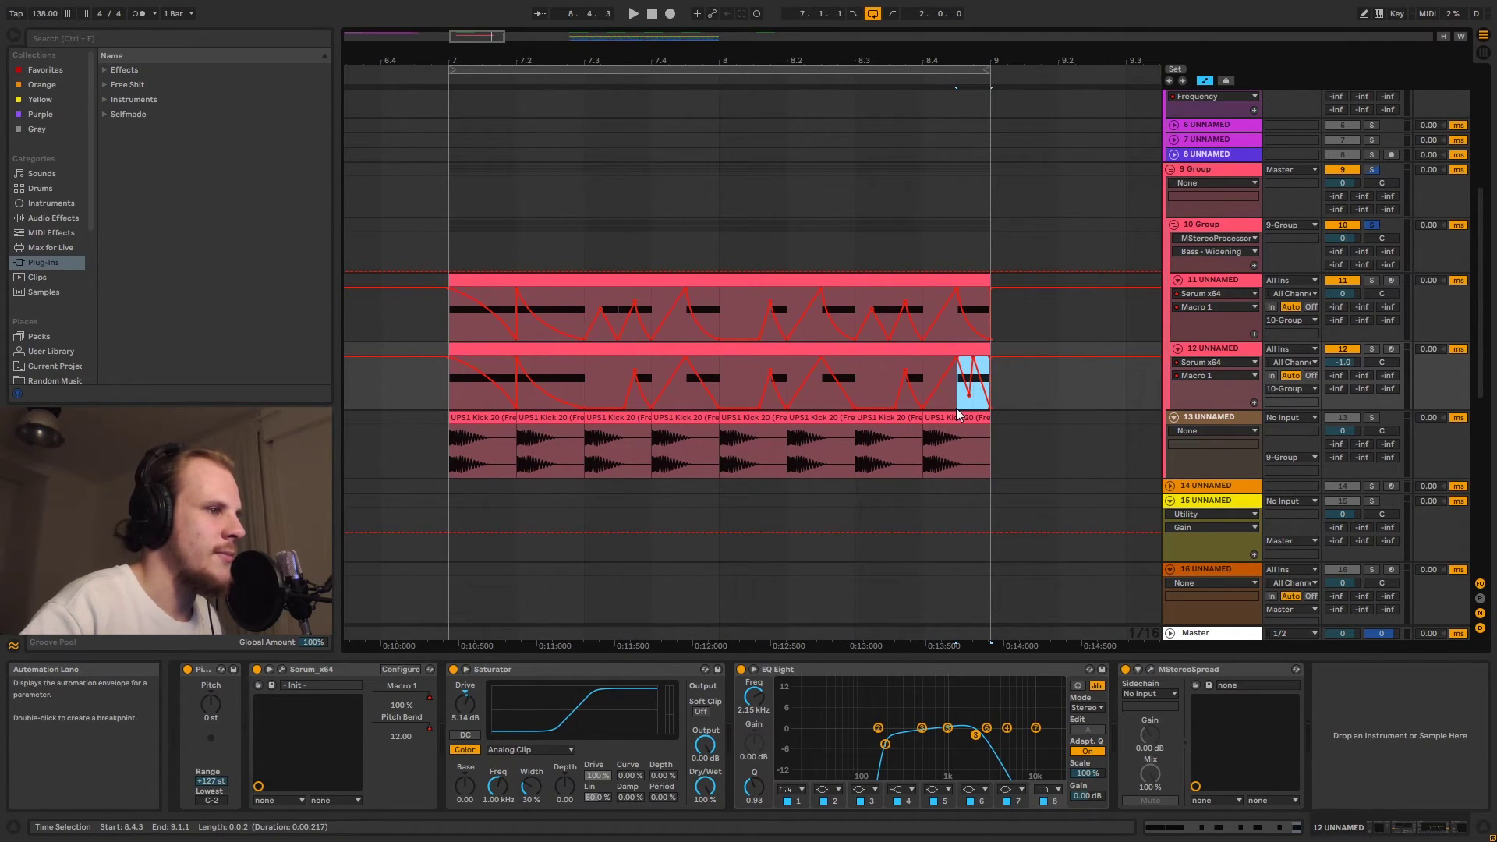
click(958, 402)
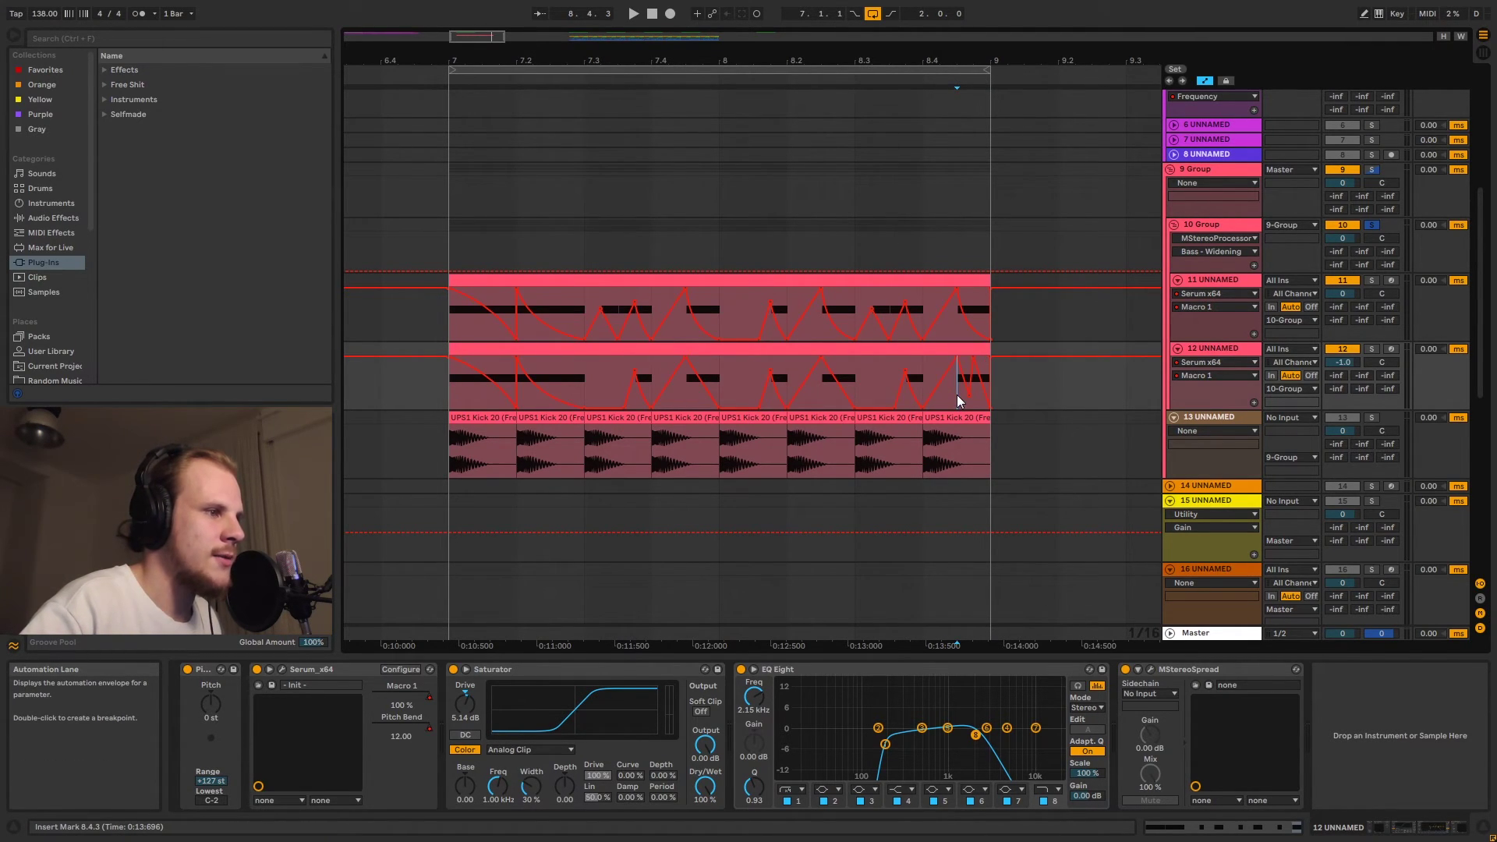
key(space)
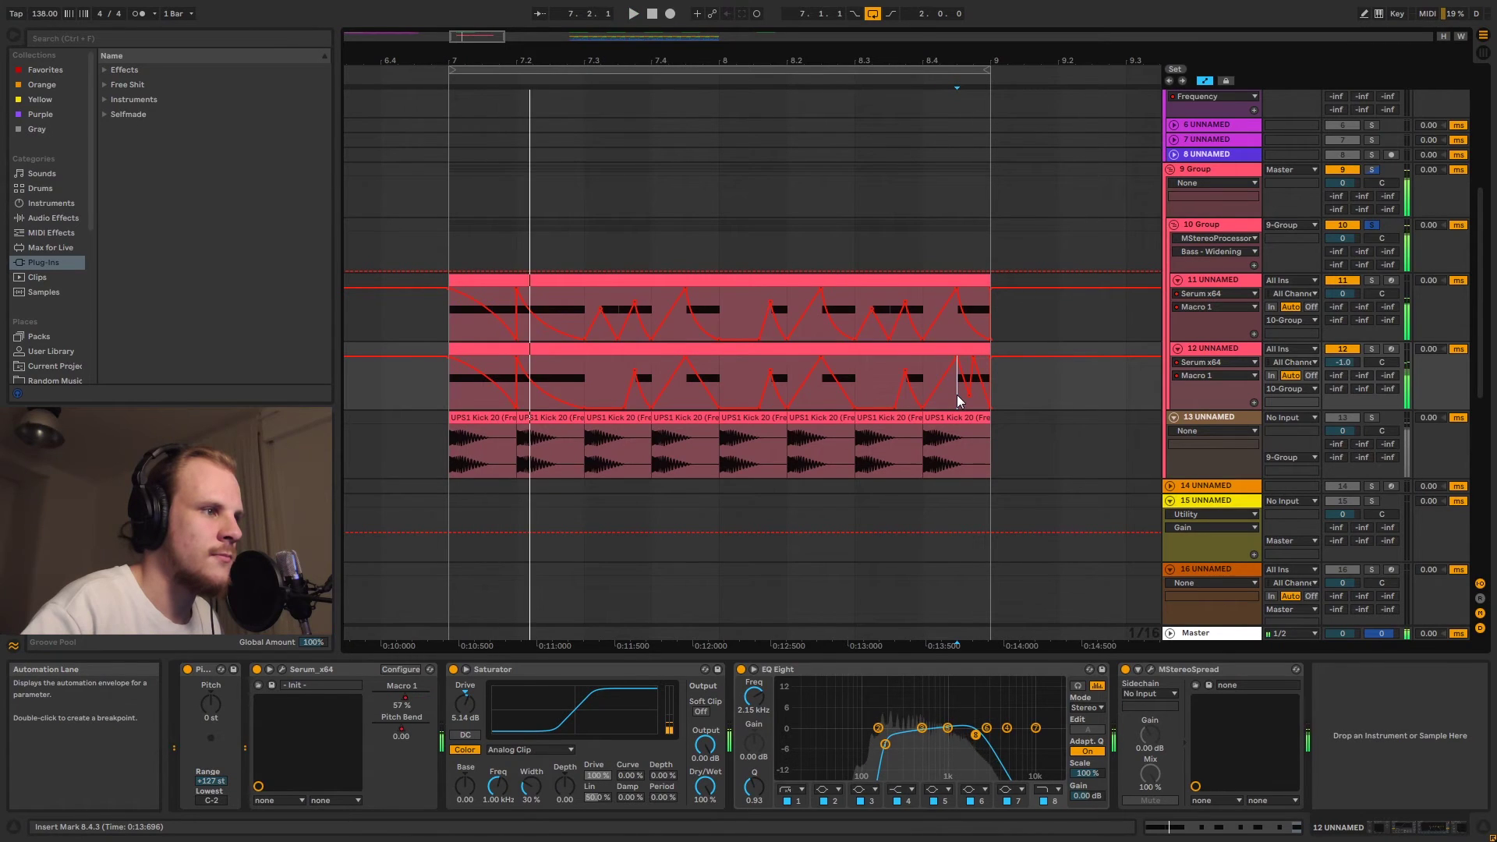
key(space)
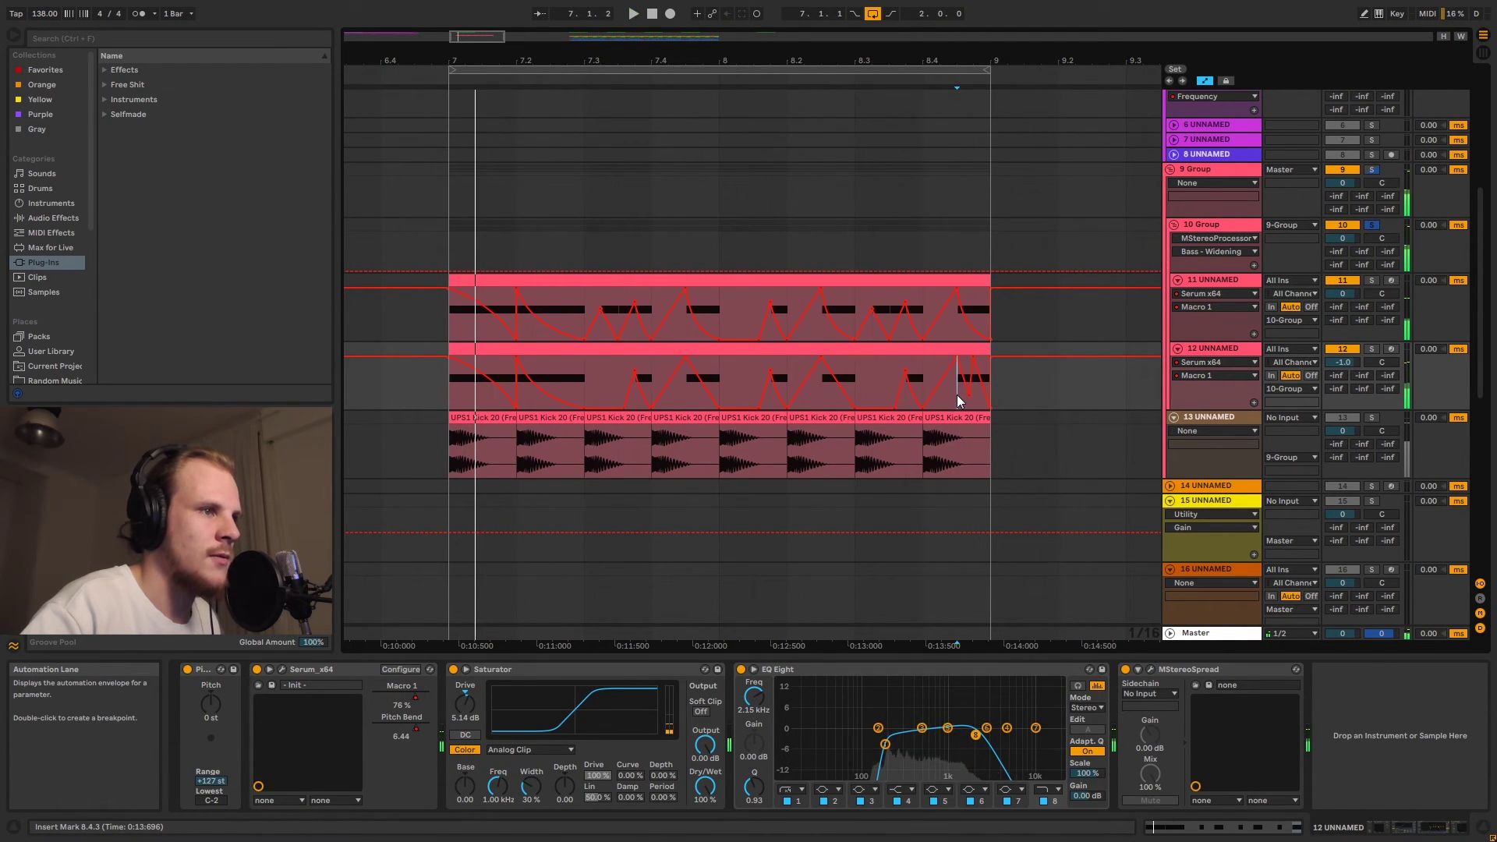
click(1178, 281)
click(1178, 294)
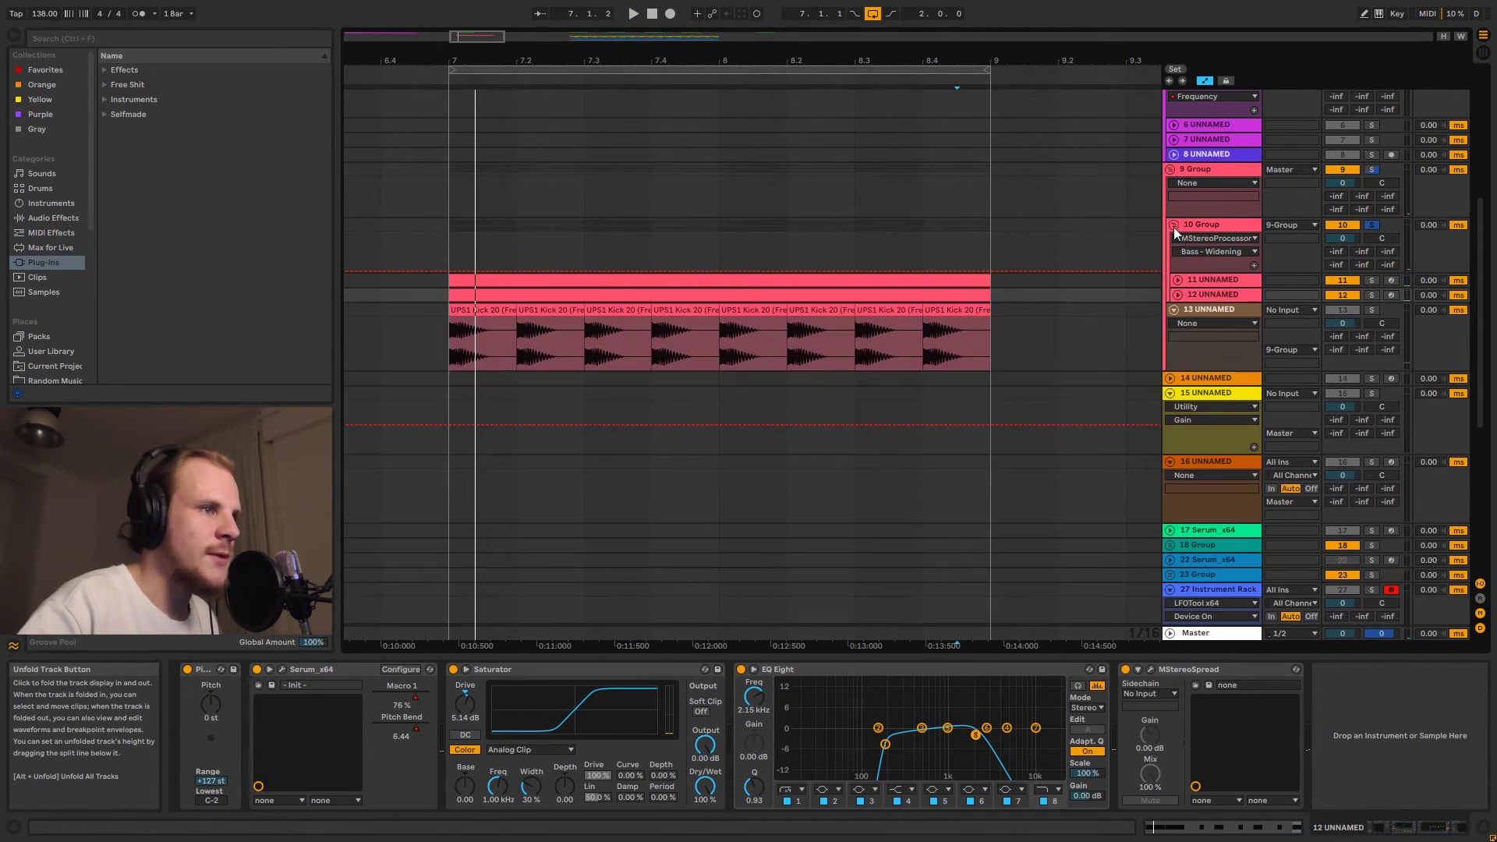
- Fold the 10 Group, then solo kick track 13 and play it from bar 7
click(1175, 225)
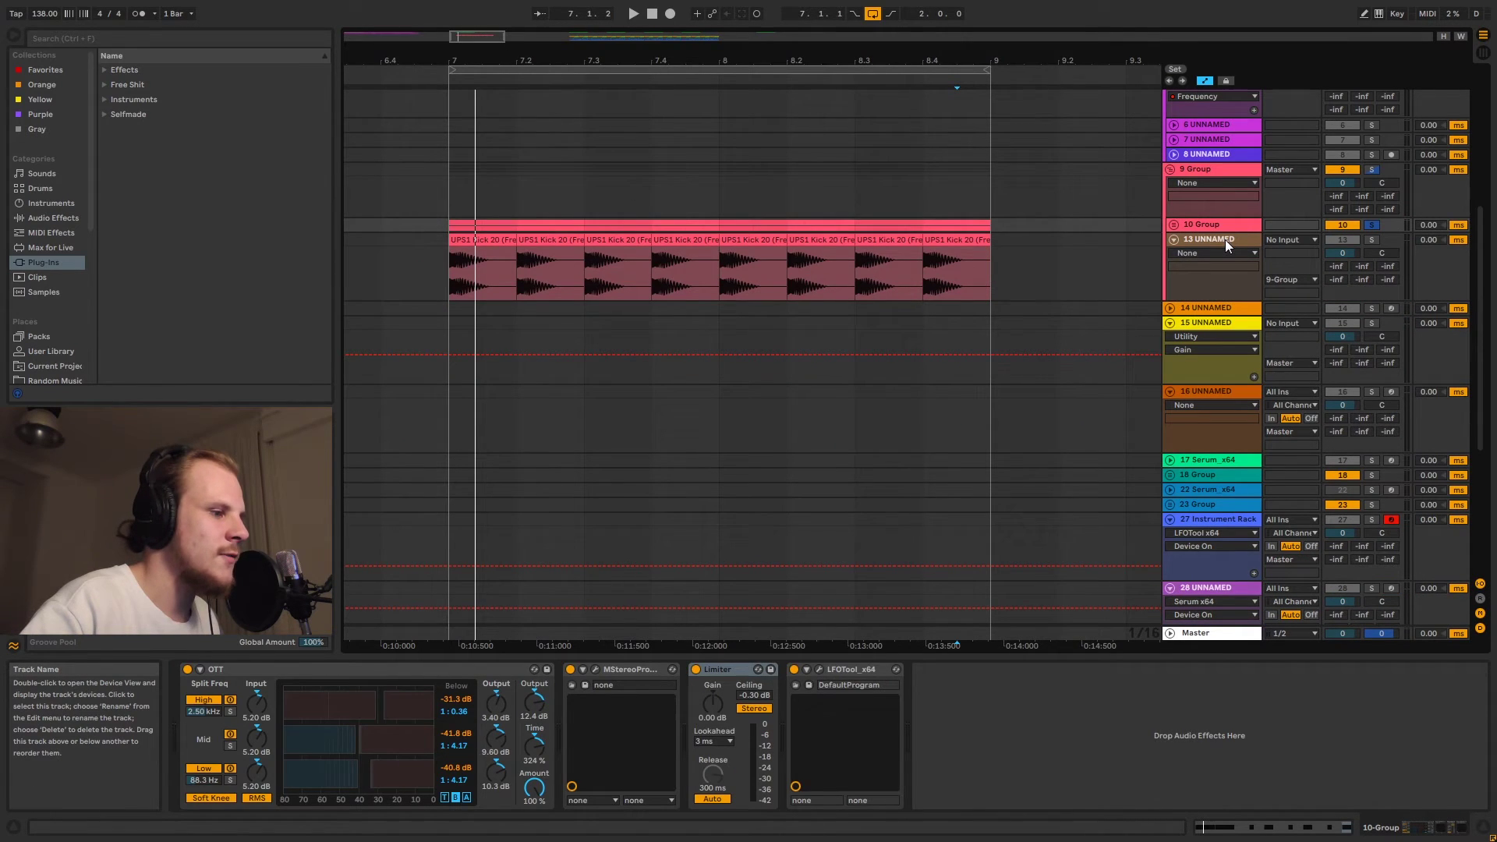
click(1224, 240)
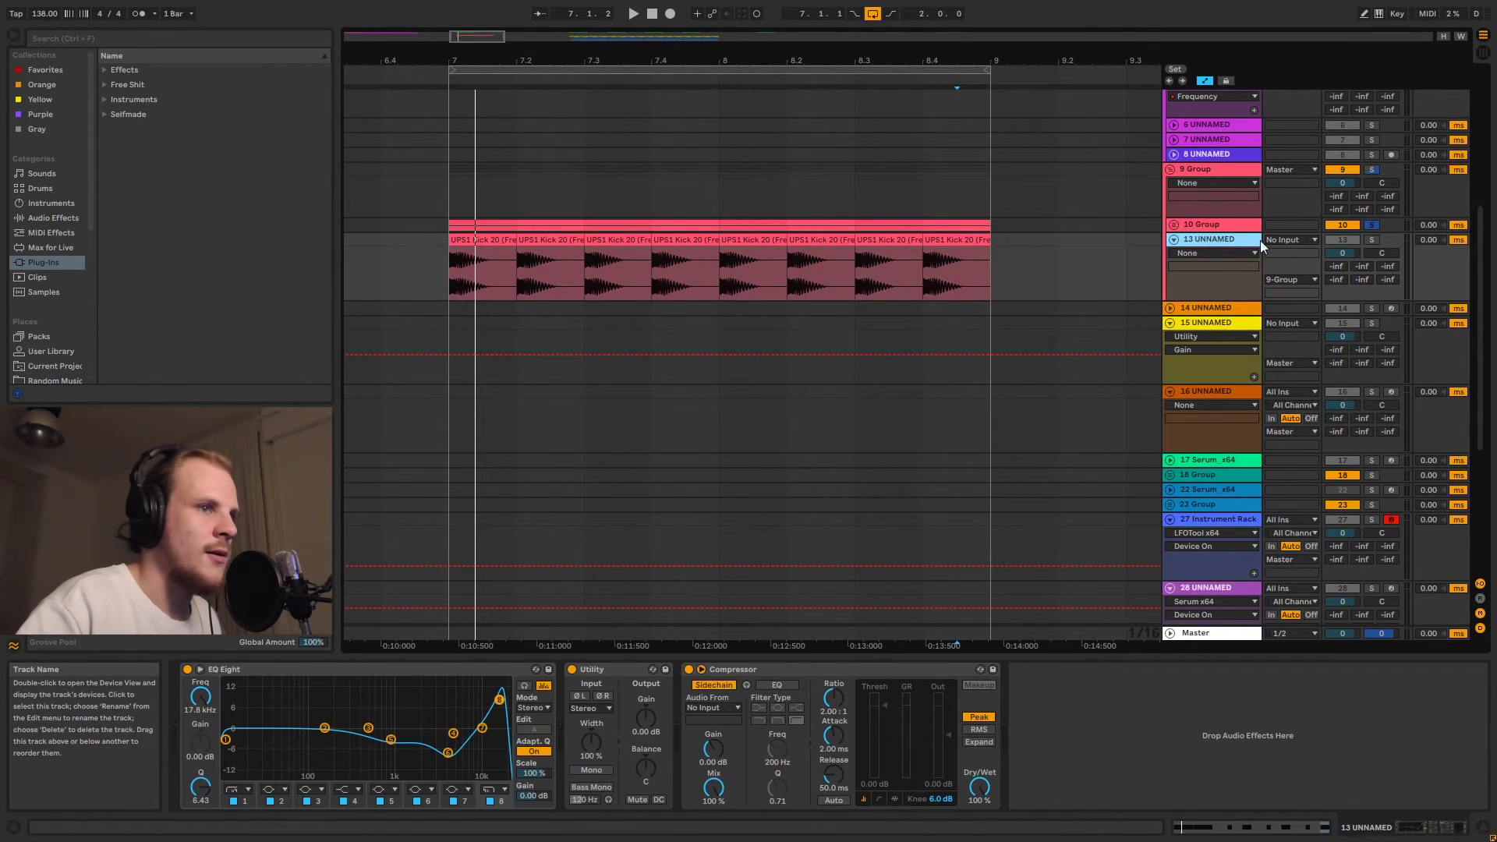
click(1369, 240)
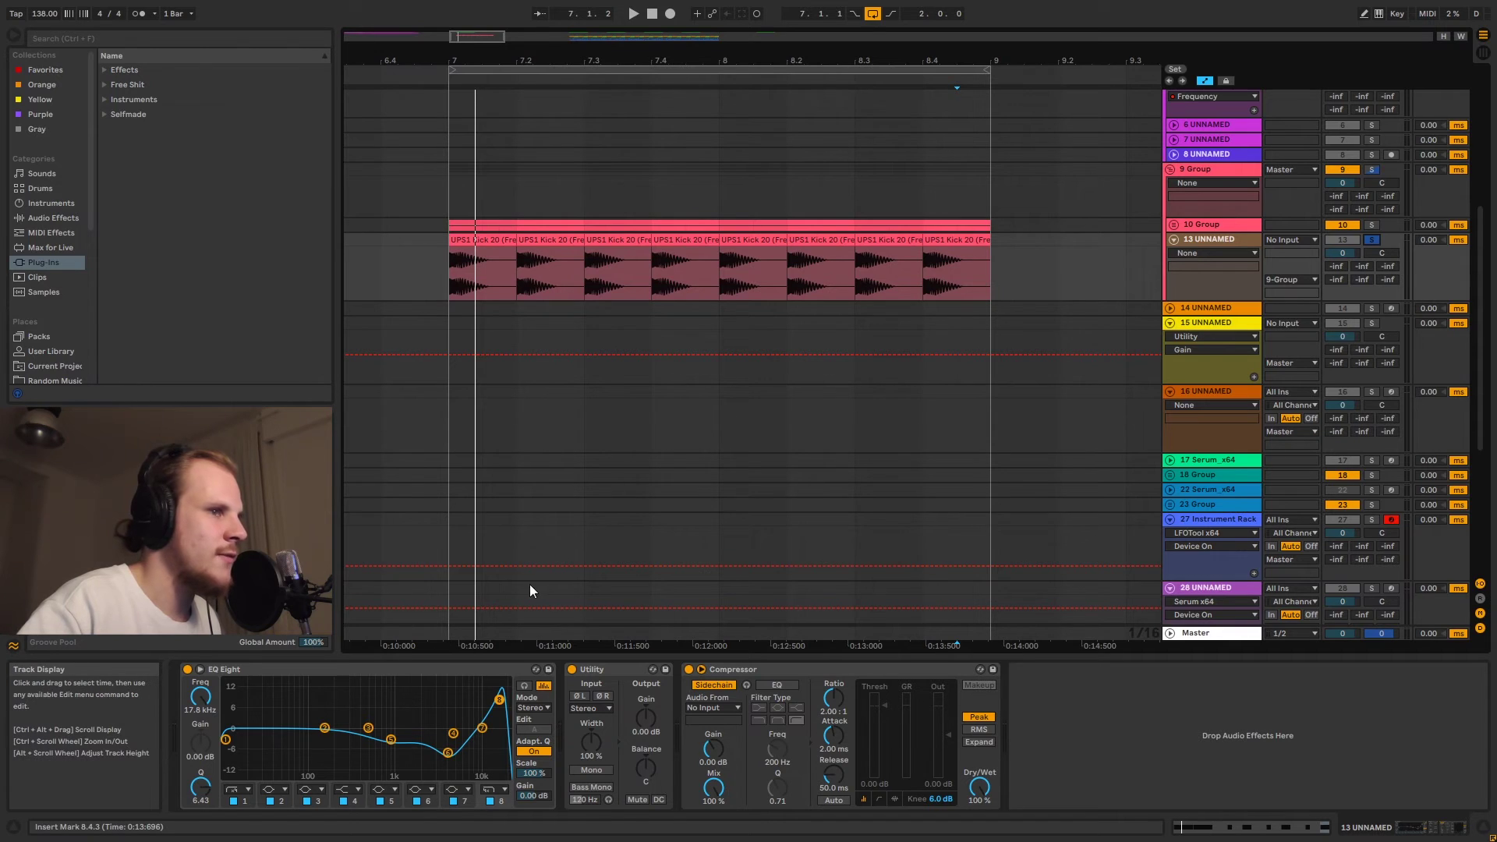
click(484, 242)
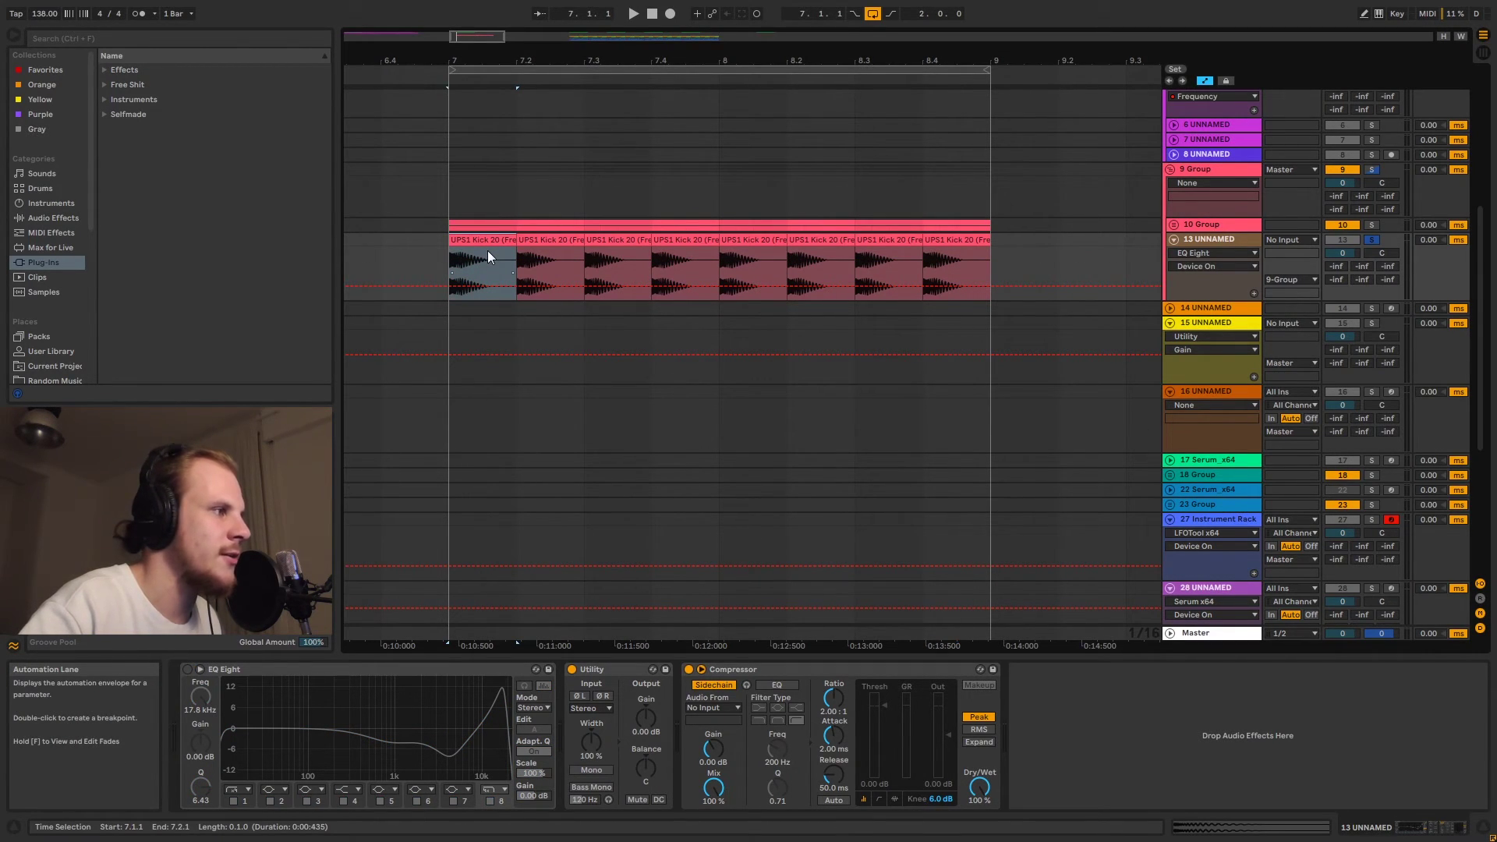
key(space)
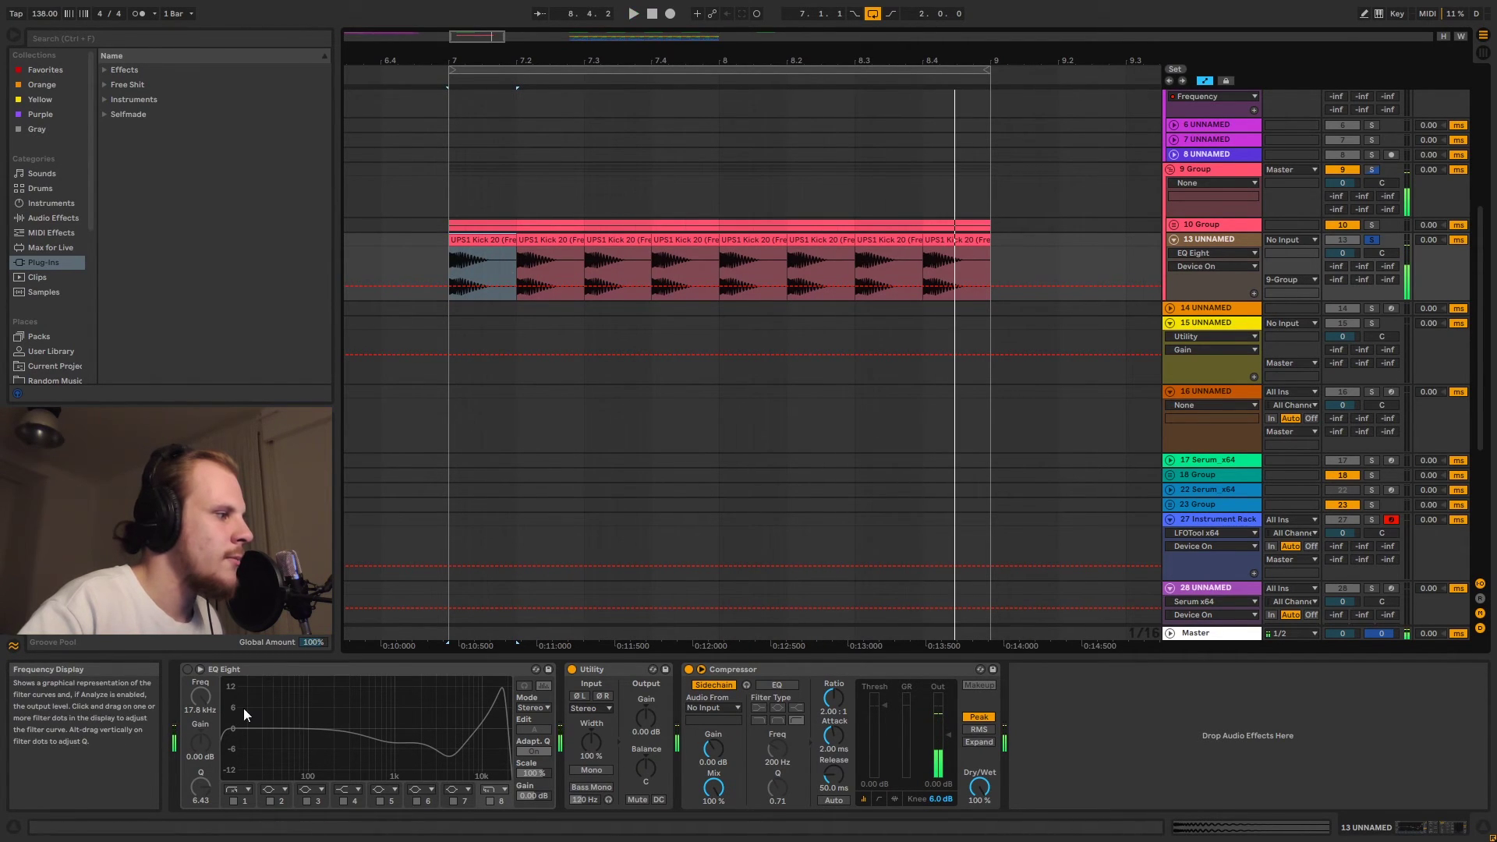
- Enable the kick's EQ Eight and loop-play its first beat from 7.1.1
click(186, 668)
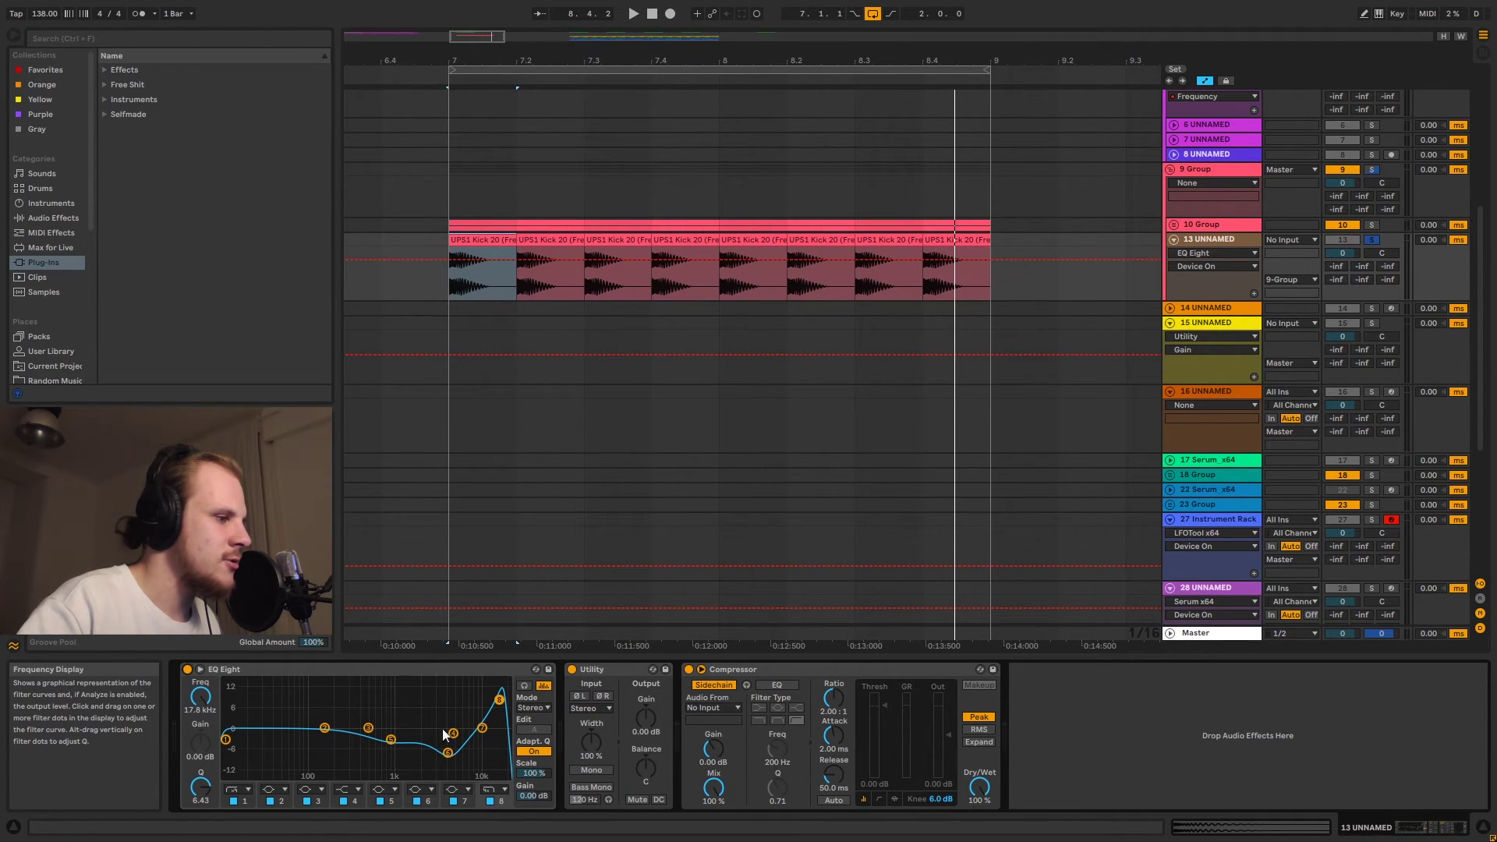
click(474, 251)
key(space)
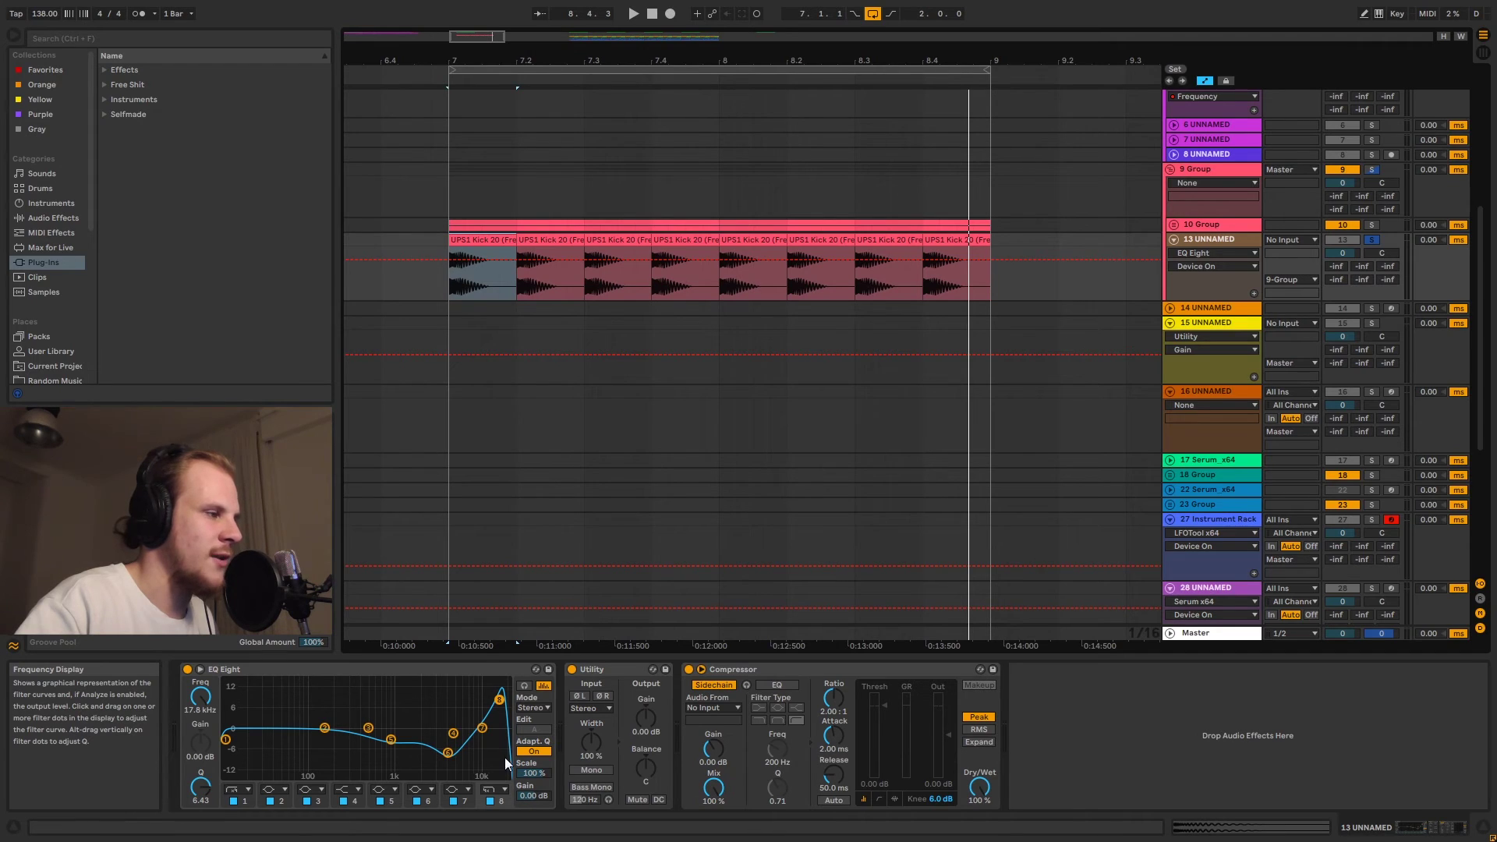
click(450, 283)
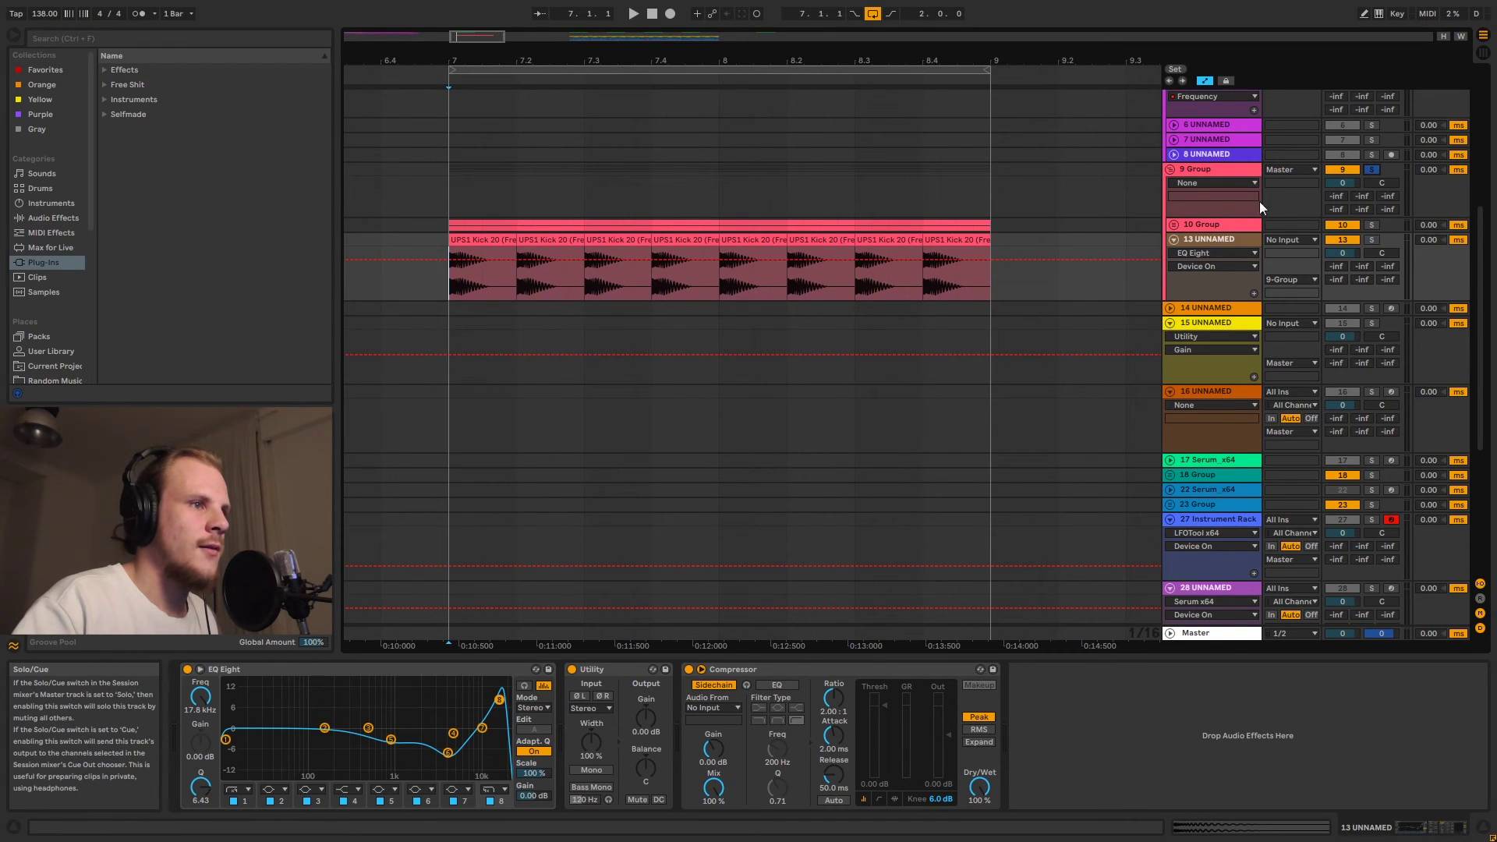
- Unsolo and fold kick track 13, check the Master track, then play the 9 Group
click(1372, 167)
click(1173, 238)
click(1215, 171)
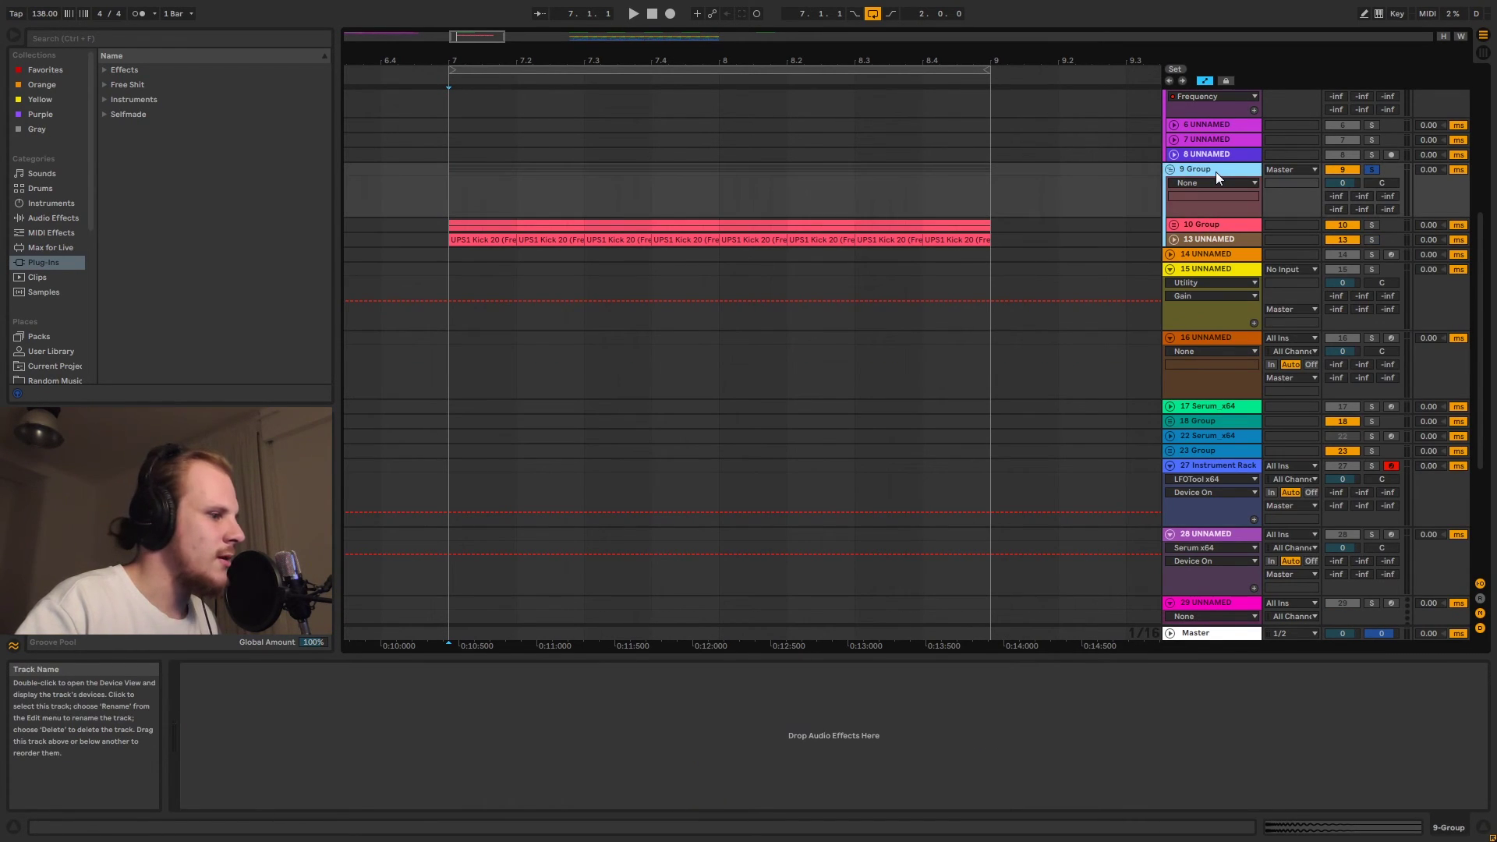
click(452, 166)
scroll(682, 320, up, 3)
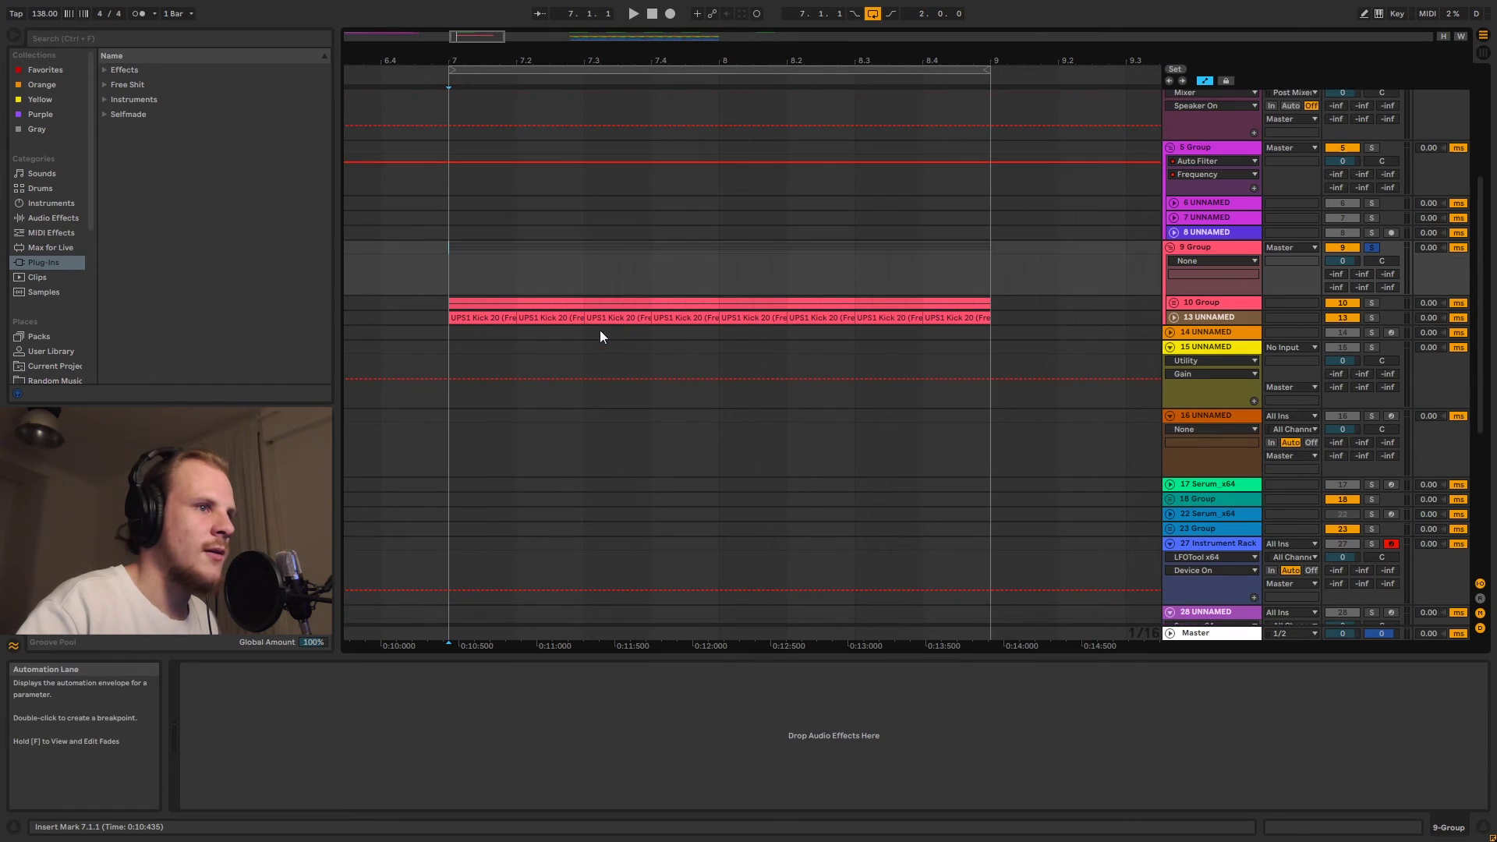
click(1210, 633)
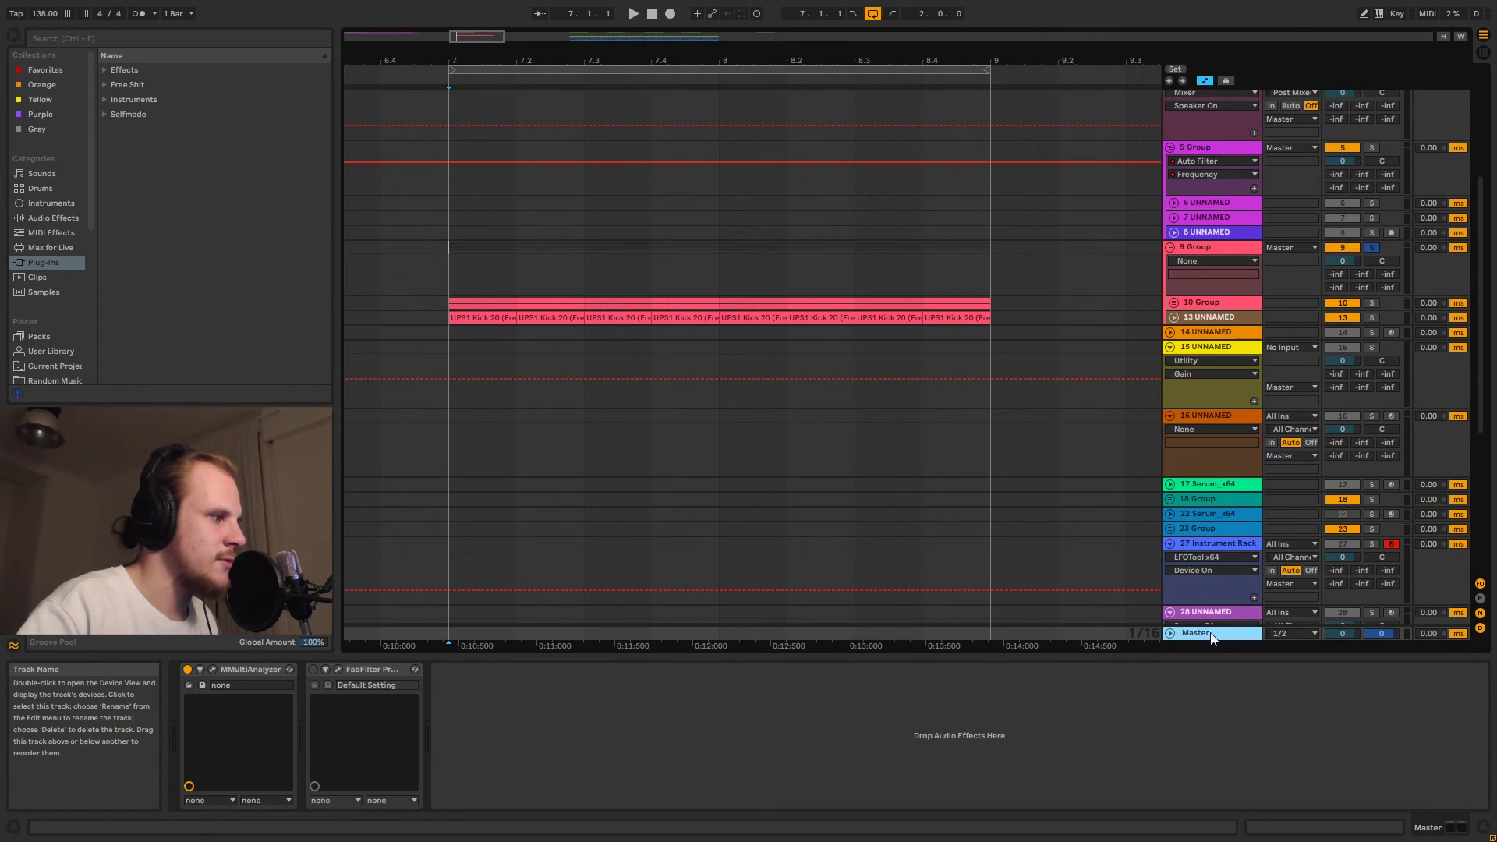
click(1210, 250)
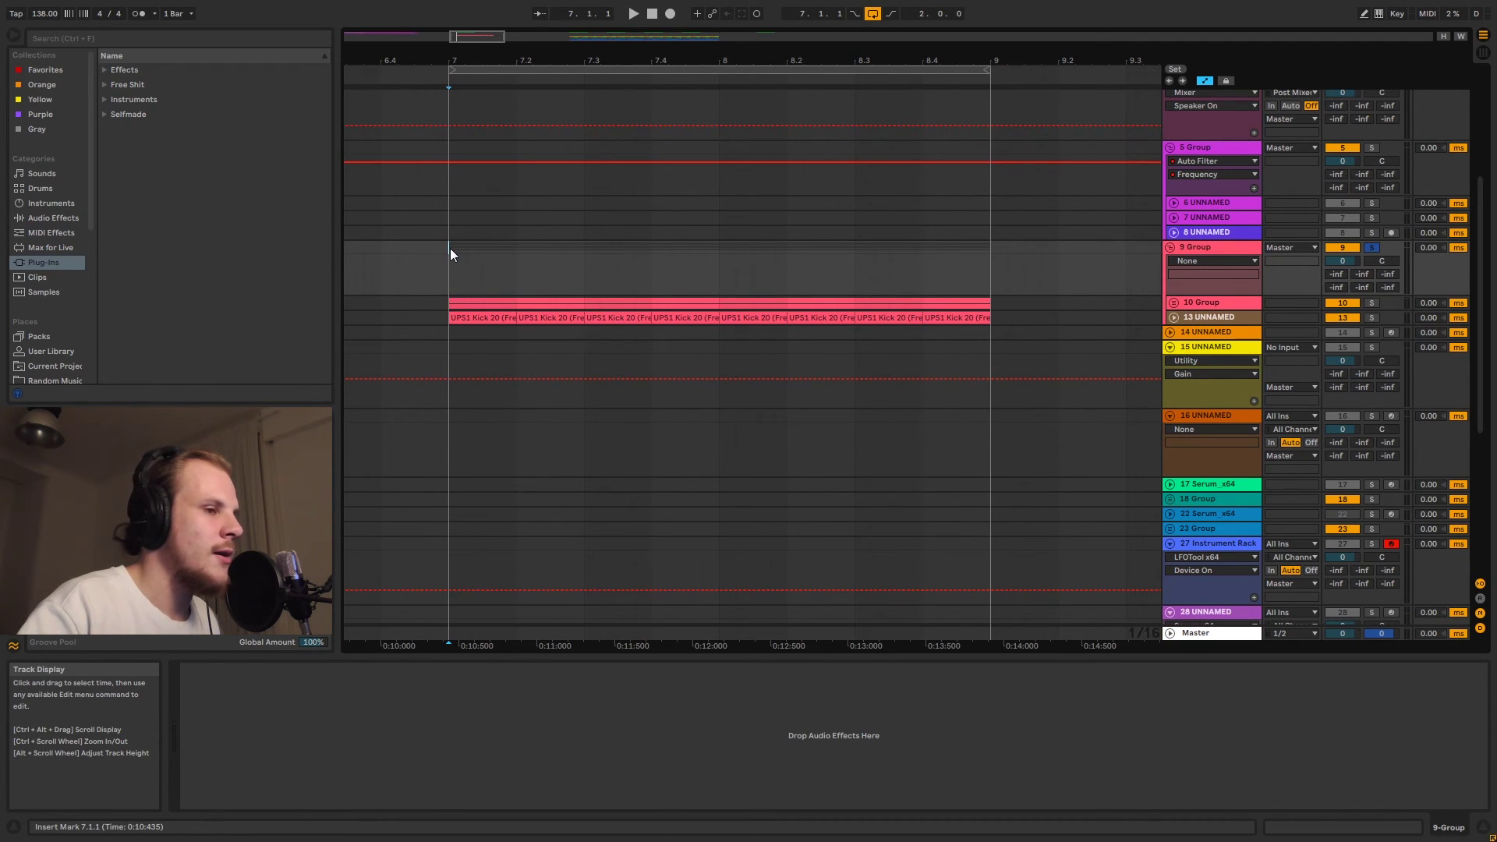
key(space)
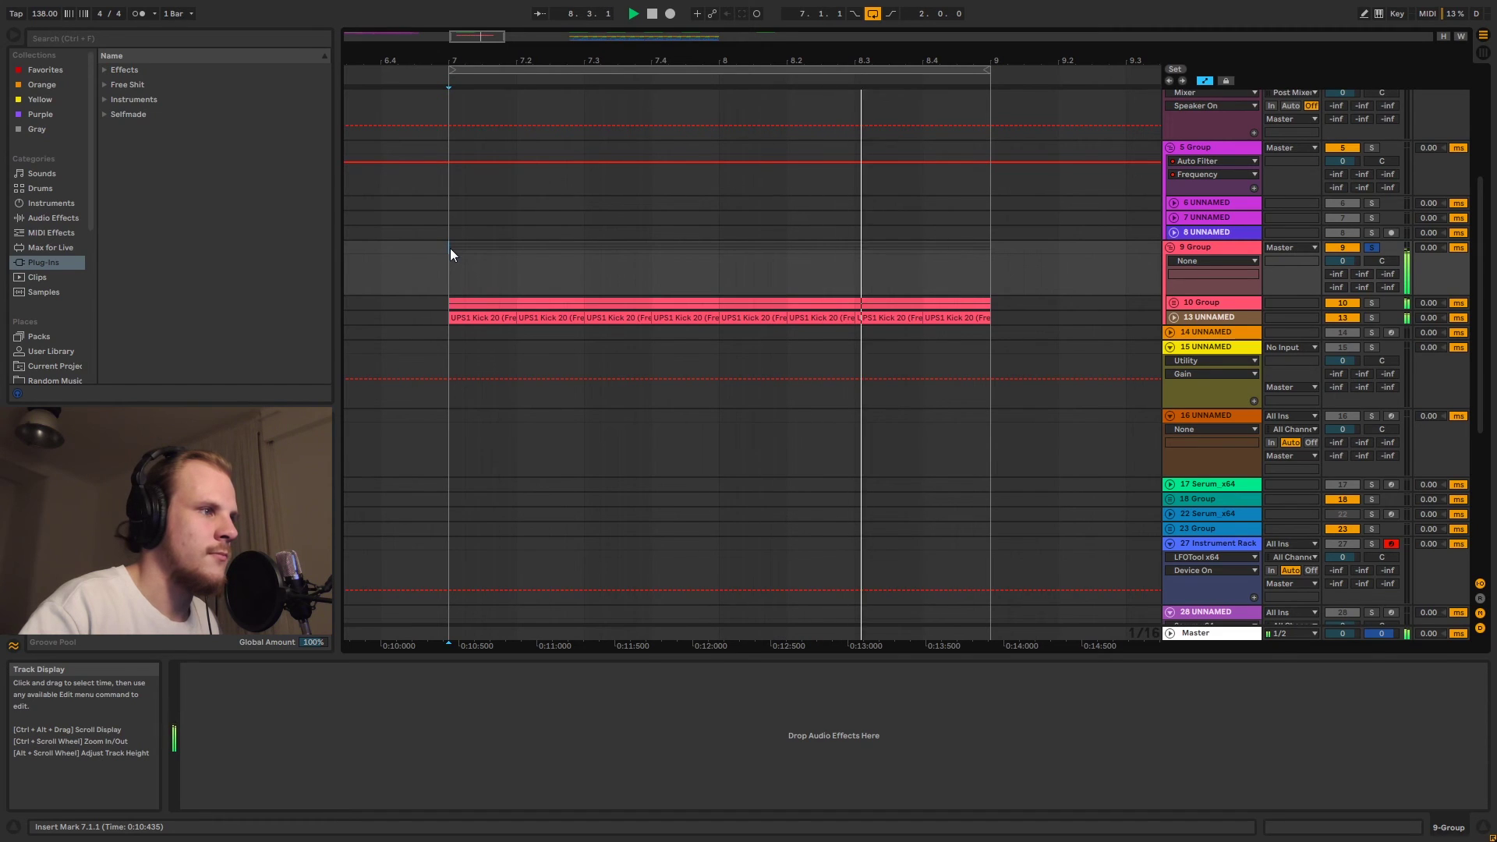
key(space)
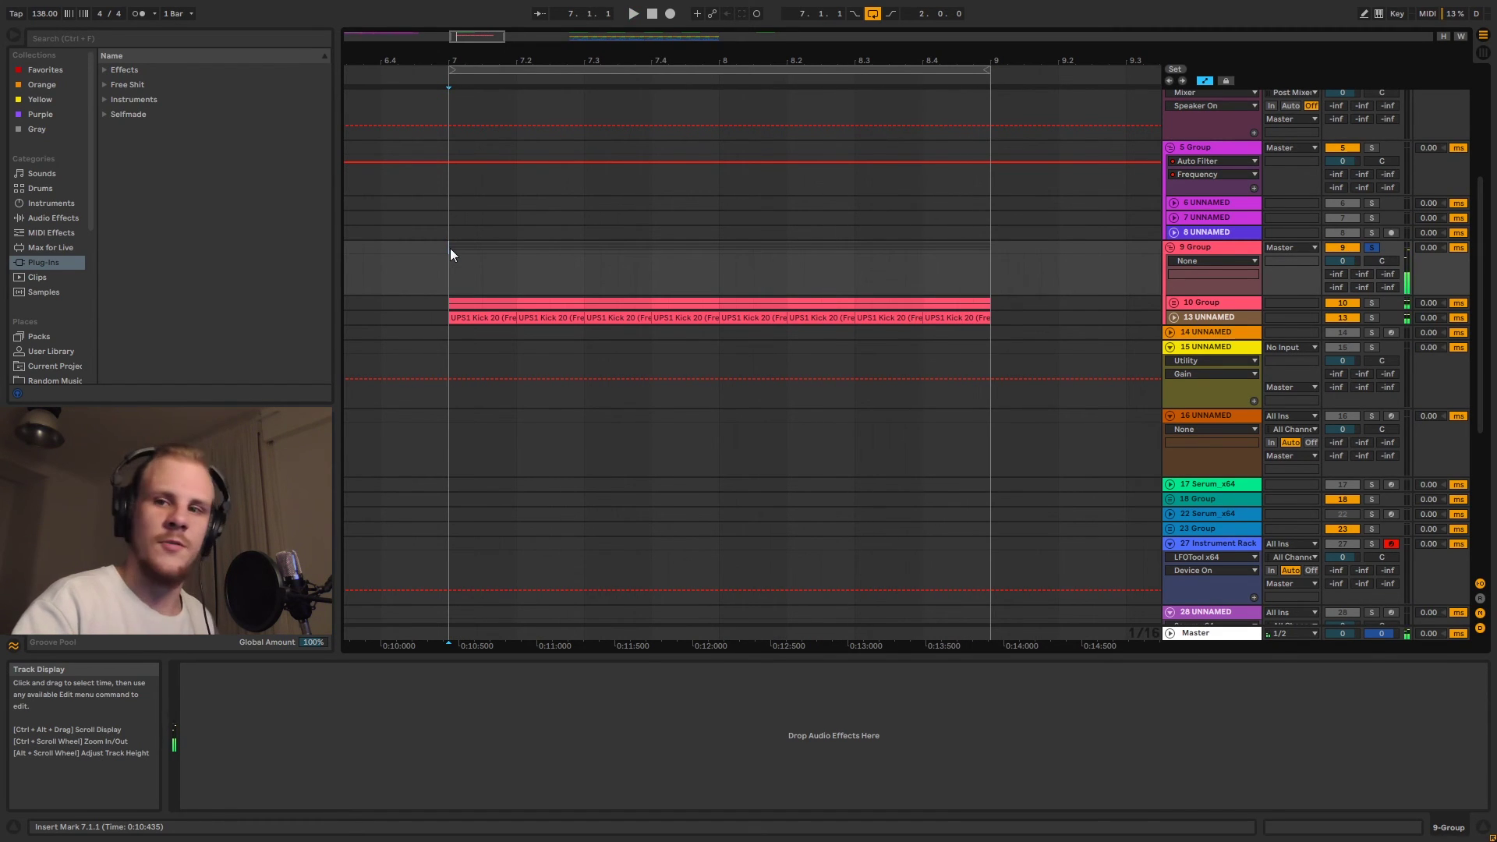